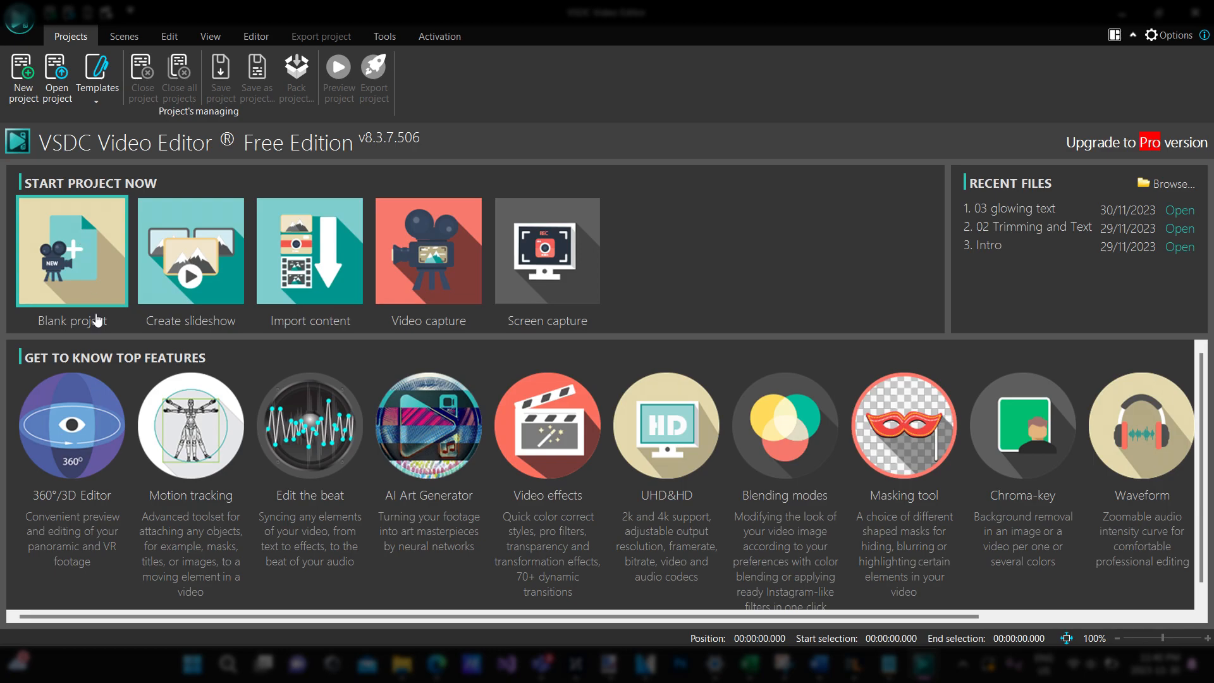
Step: Create a blank project and draw a text object of about 1853 × 1014 px over the scene, placed from the cursor position
left_click(96, 243)
left_click(754, 446)
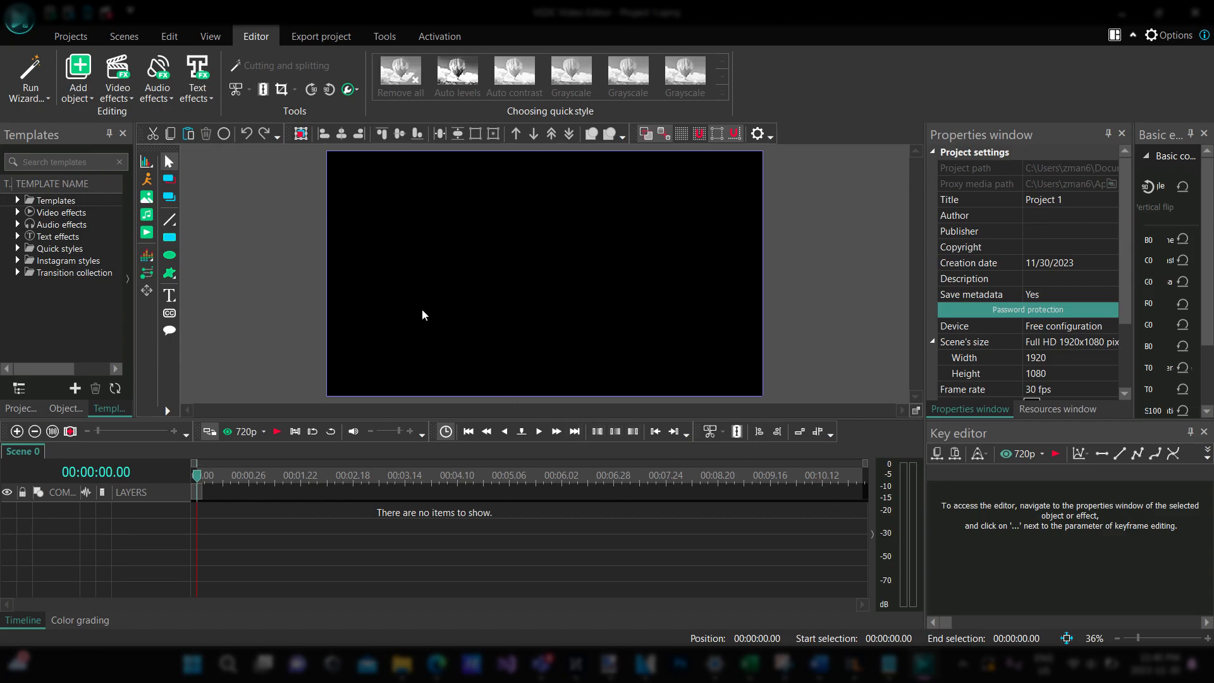
left_click(169, 298)
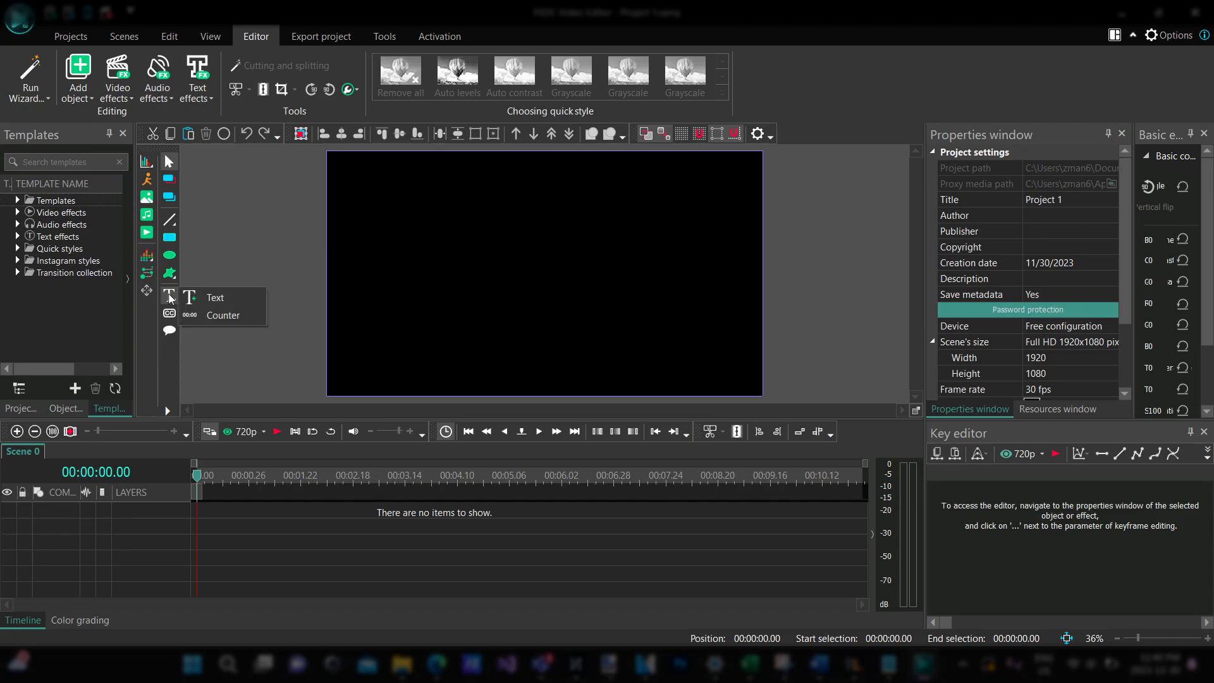
left_click(222, 300)
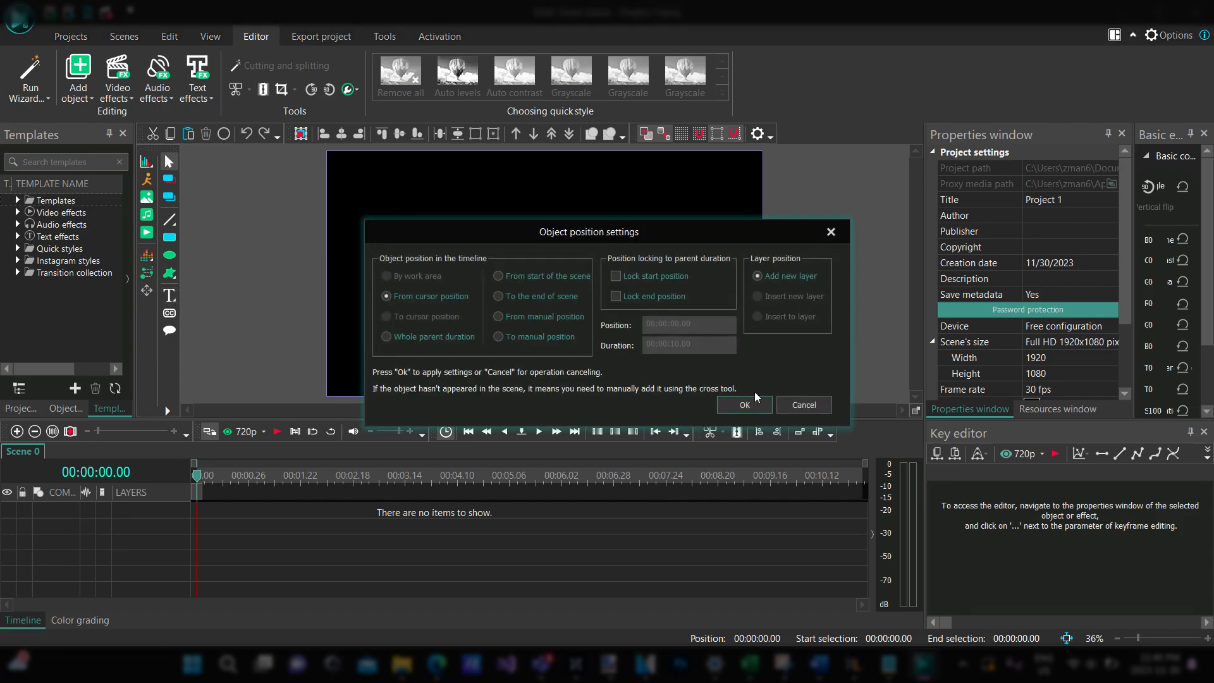
left_click(751, 400)
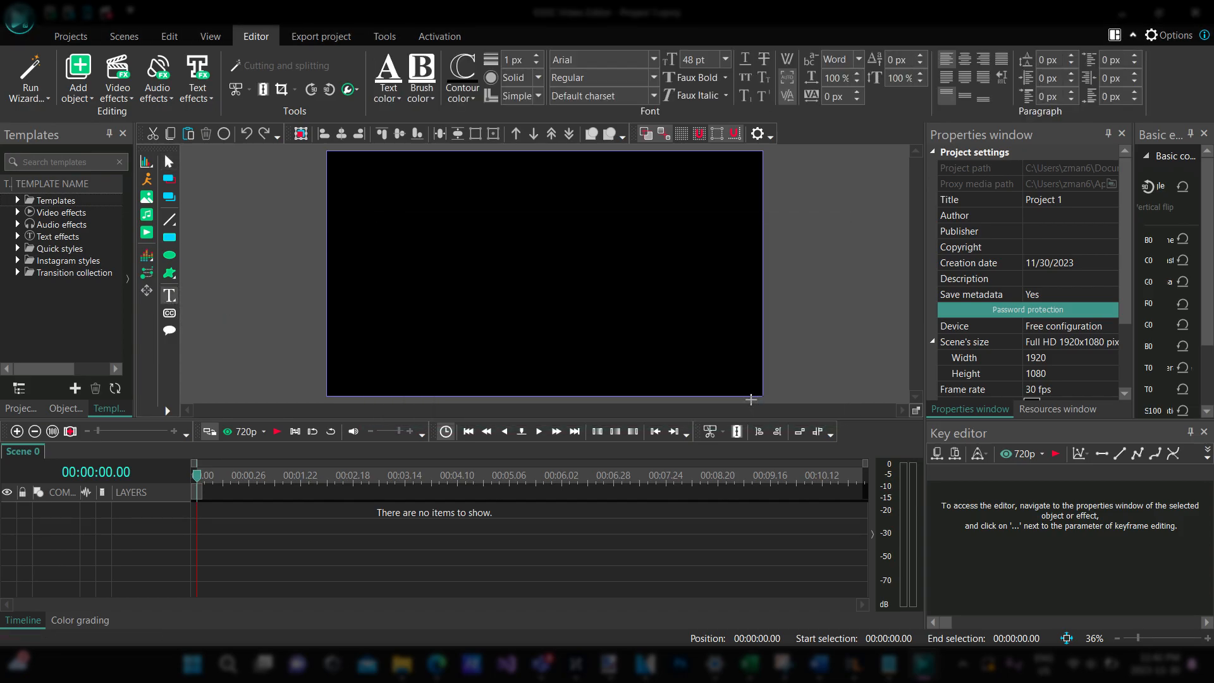
left_click(336, 158)
left_click_drag(527, 245, 756, 390)
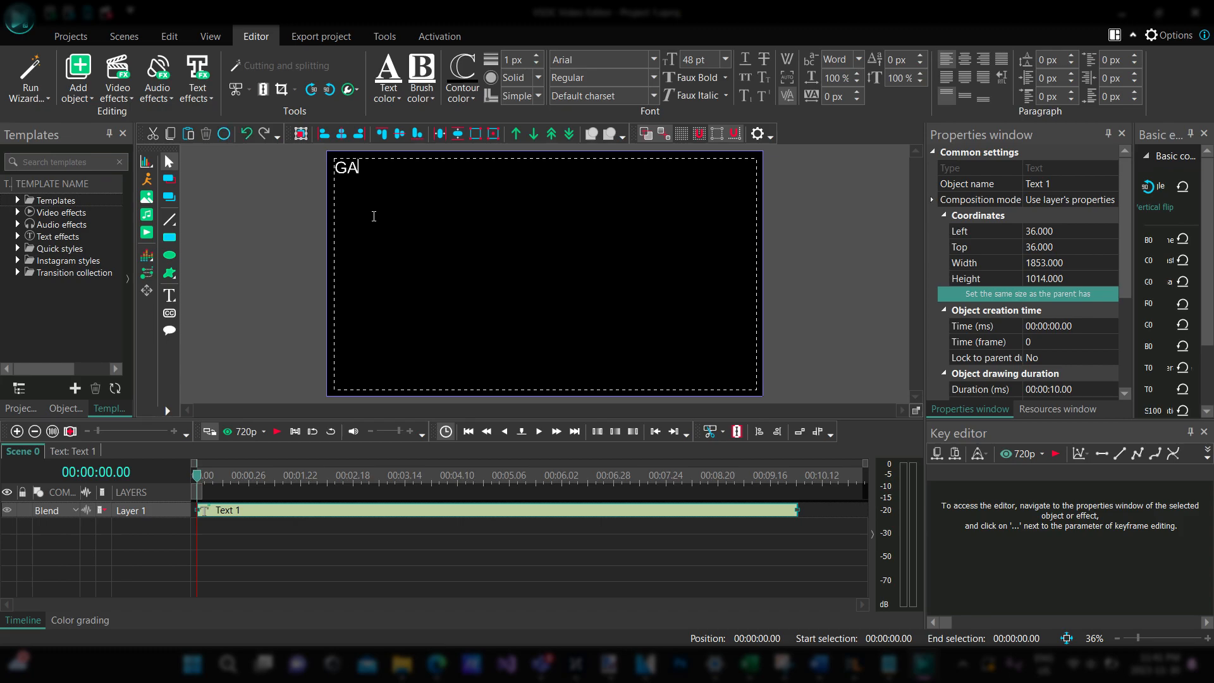
Step: Enter the text "GALACTIC" and centre it horizontally and vertically within the text object
type("LACTIC")
left_click_drag(424, 170, 333, 170)
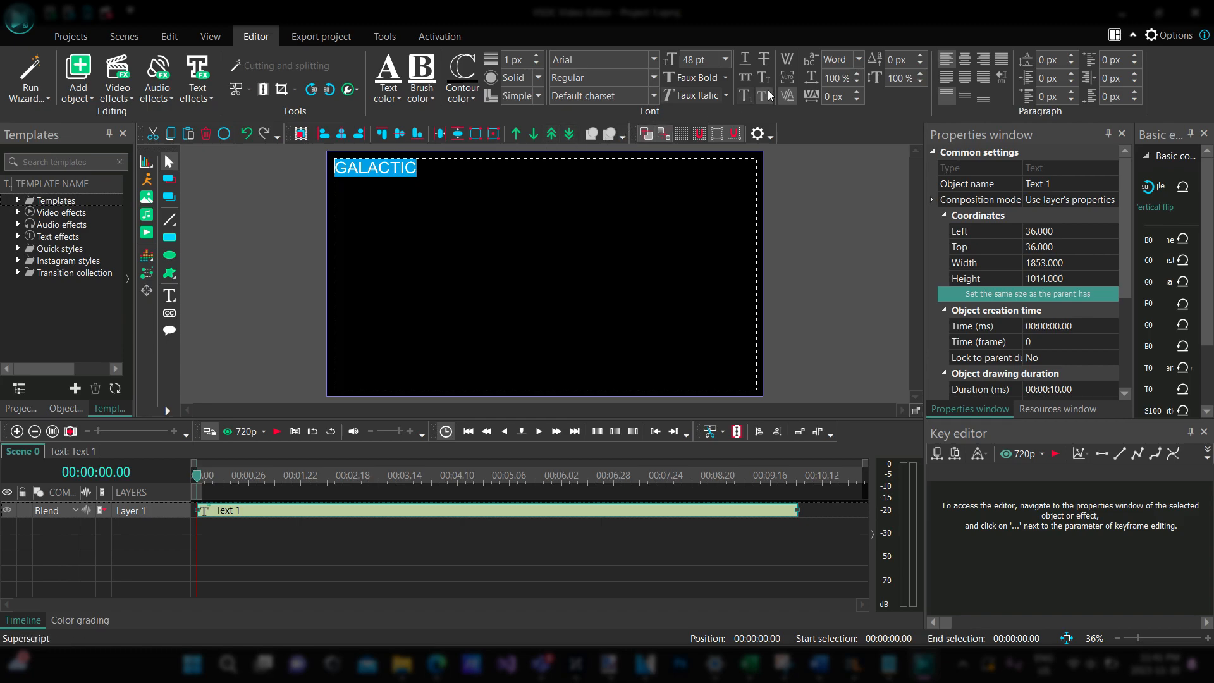
left_click(967, 60)
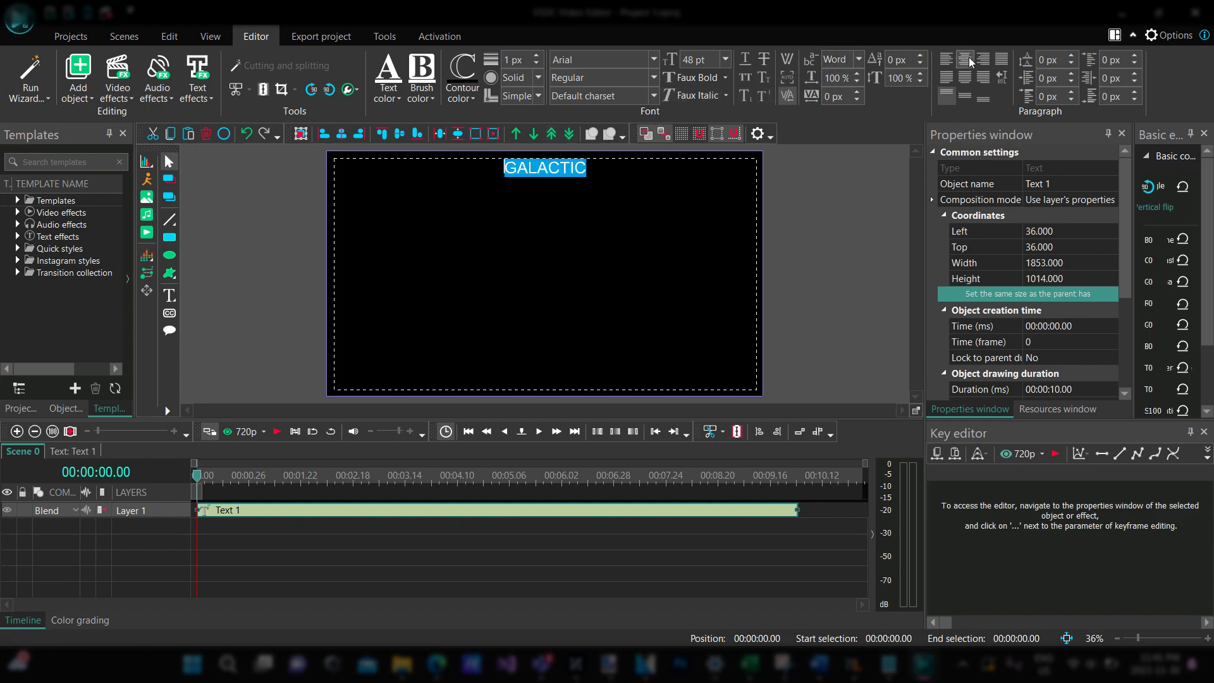
left_click(966, 98)
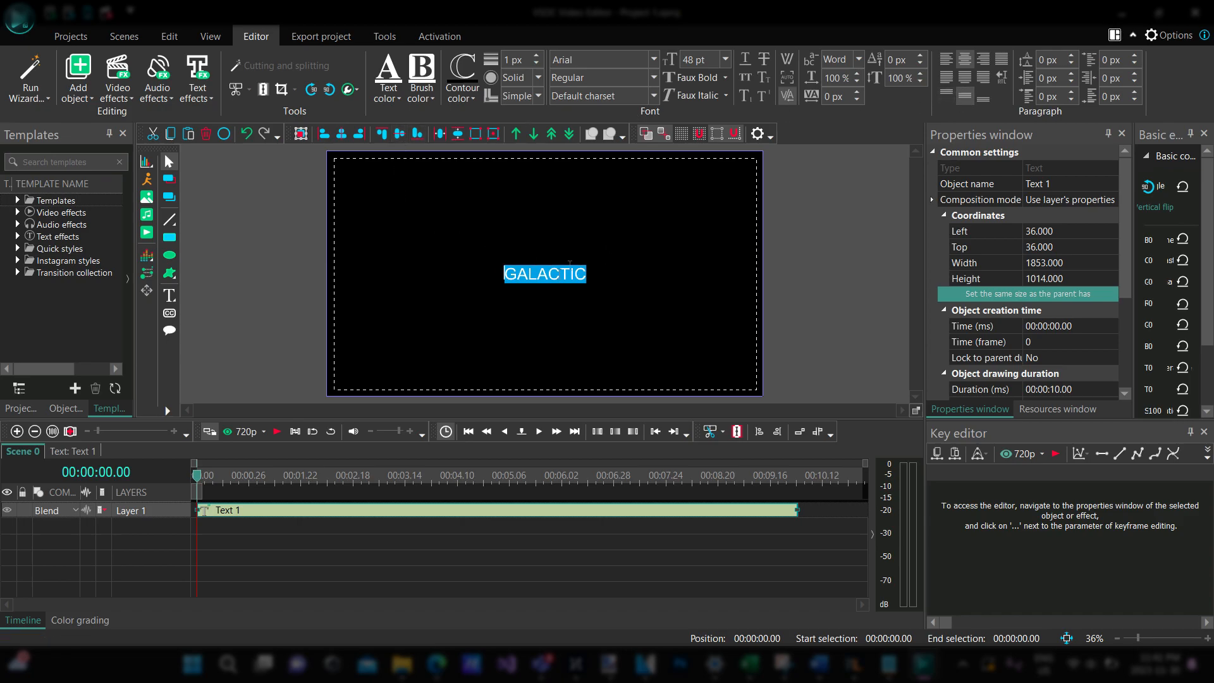
Step: Change the font of the GALACTIC text to Impact
left_click(653, 61)
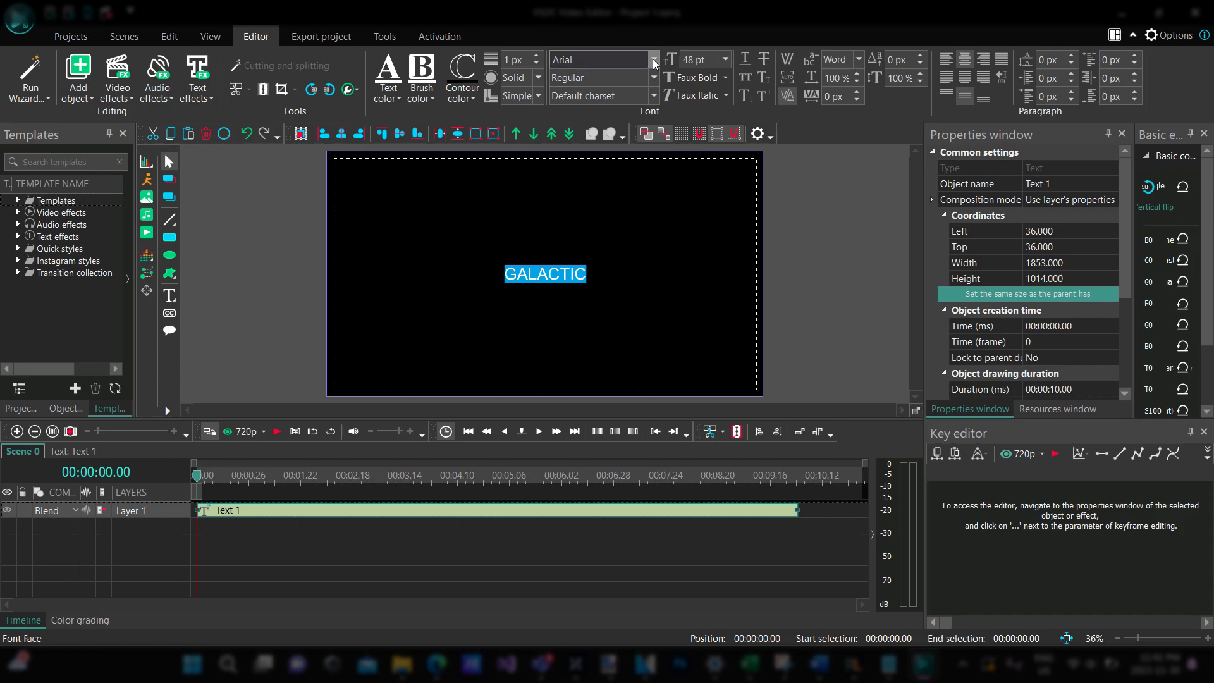
scroll(652, 144, "down", 15)
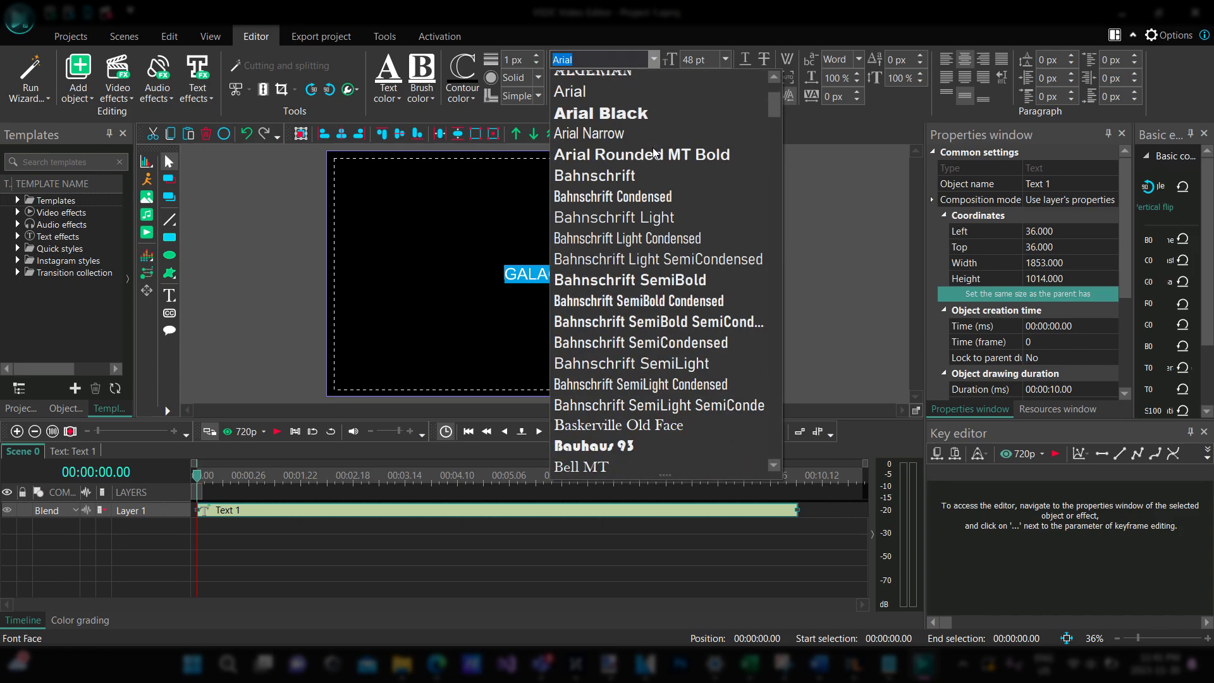
scroll(652, 146, "down", 7)
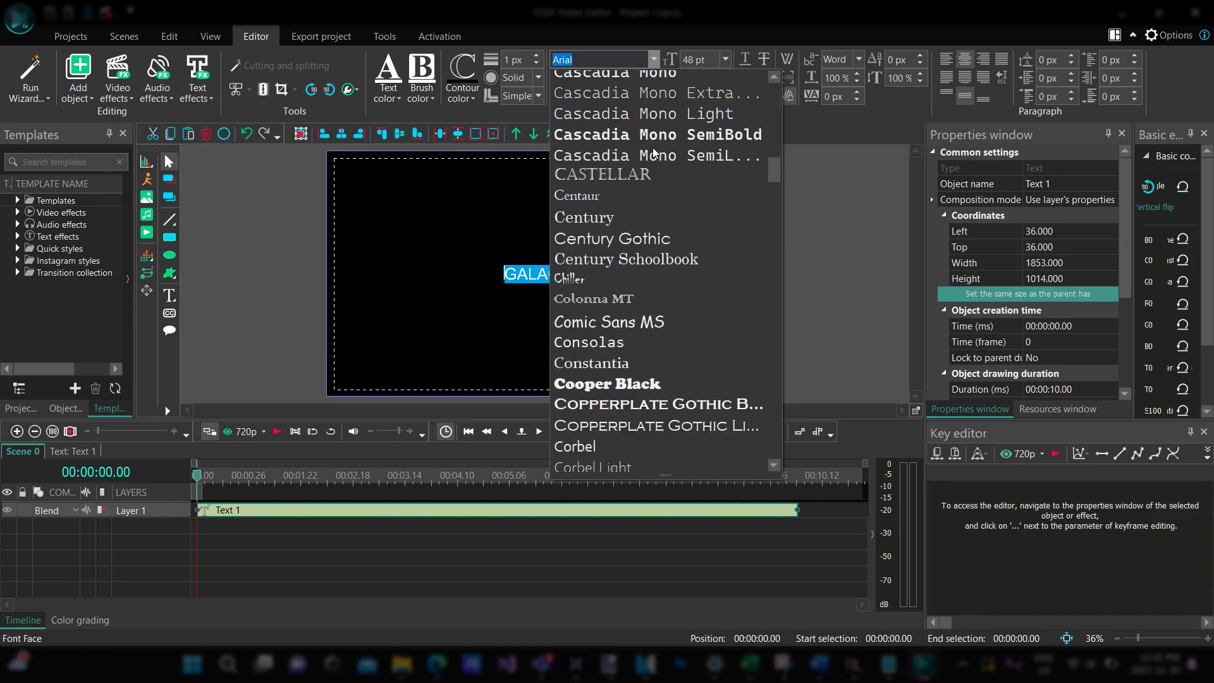
type("ITC Korinn")
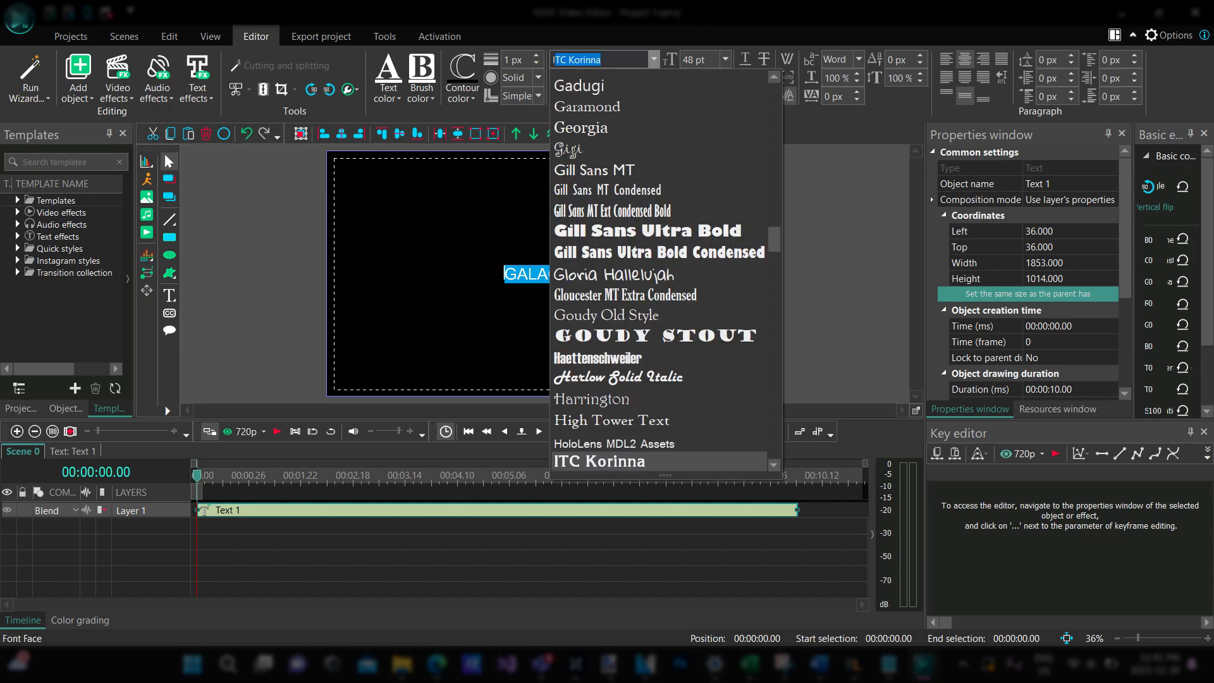
scroll(649, 150, "down", 1)
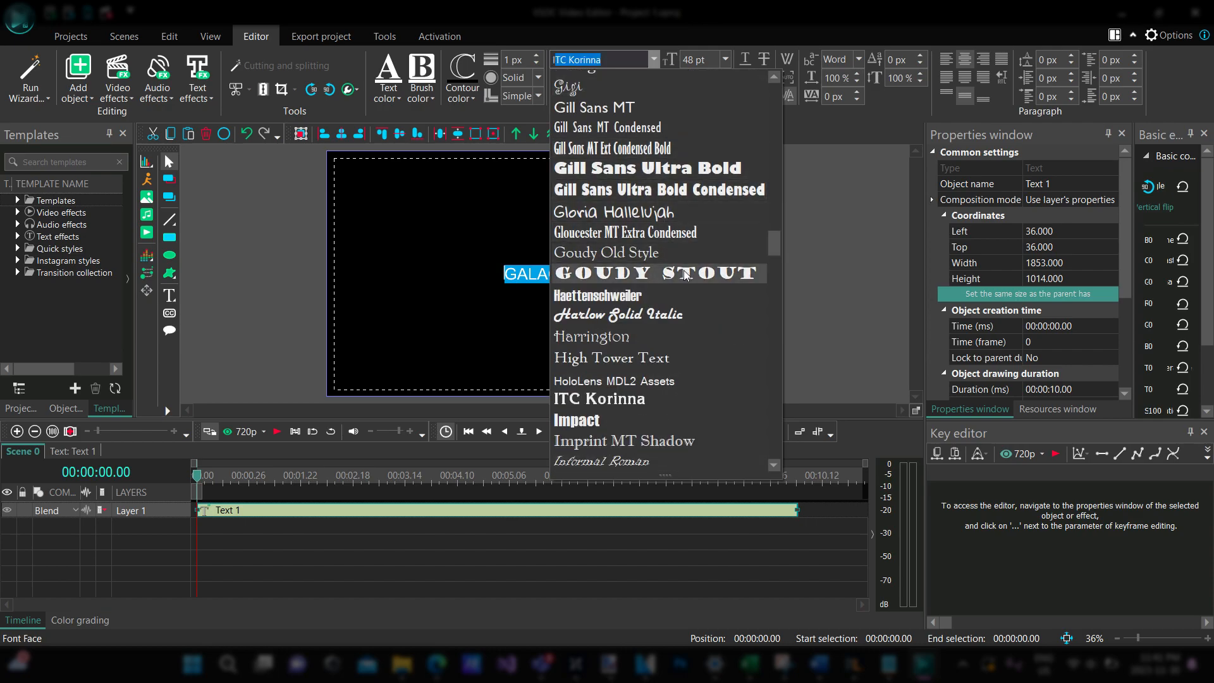
scroll(651, 157, "down", 2)
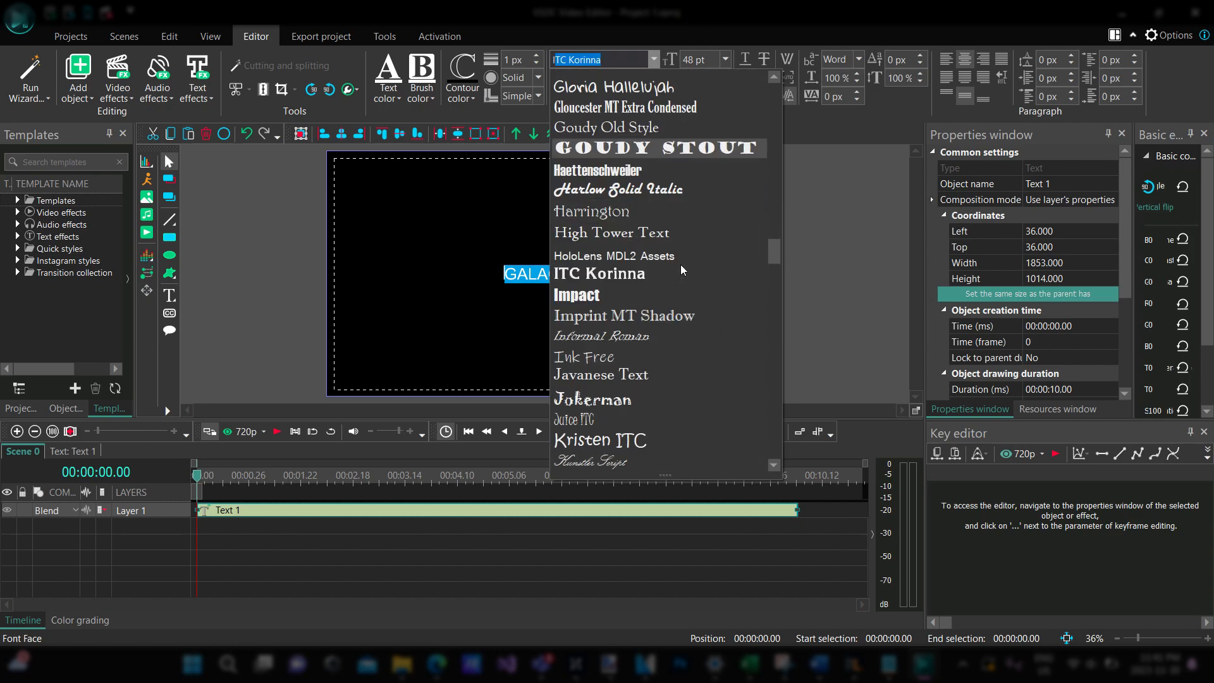
left_click(583, 296)
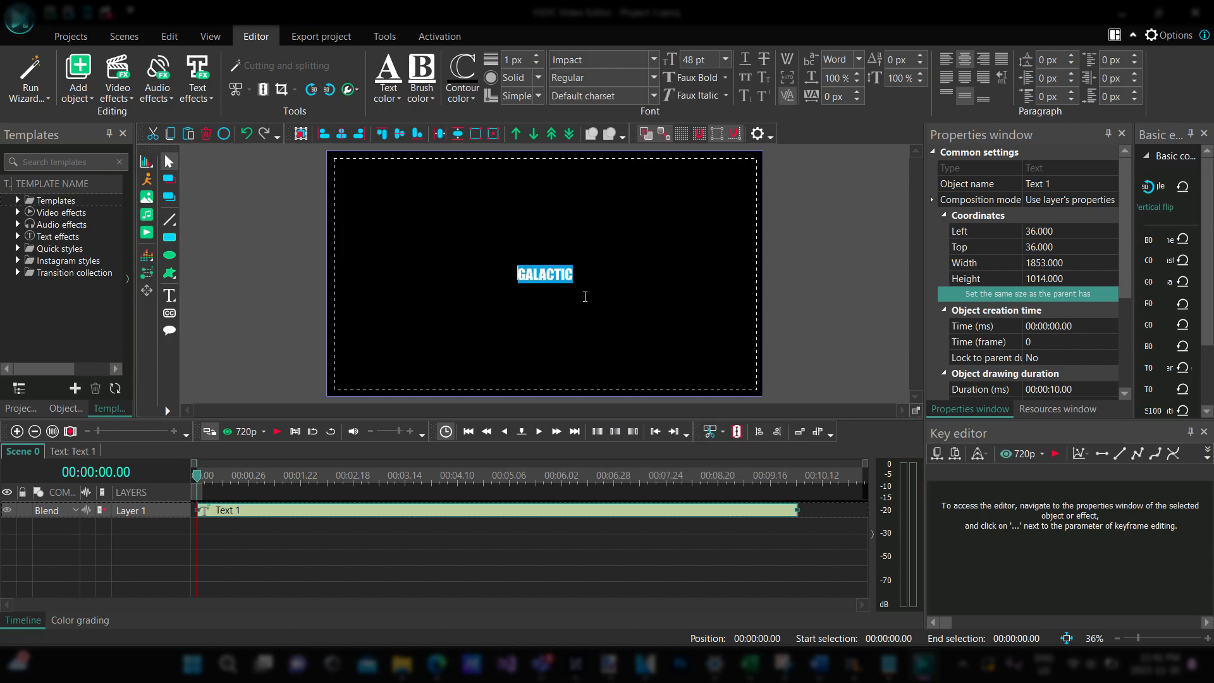
left_click(653, 59)
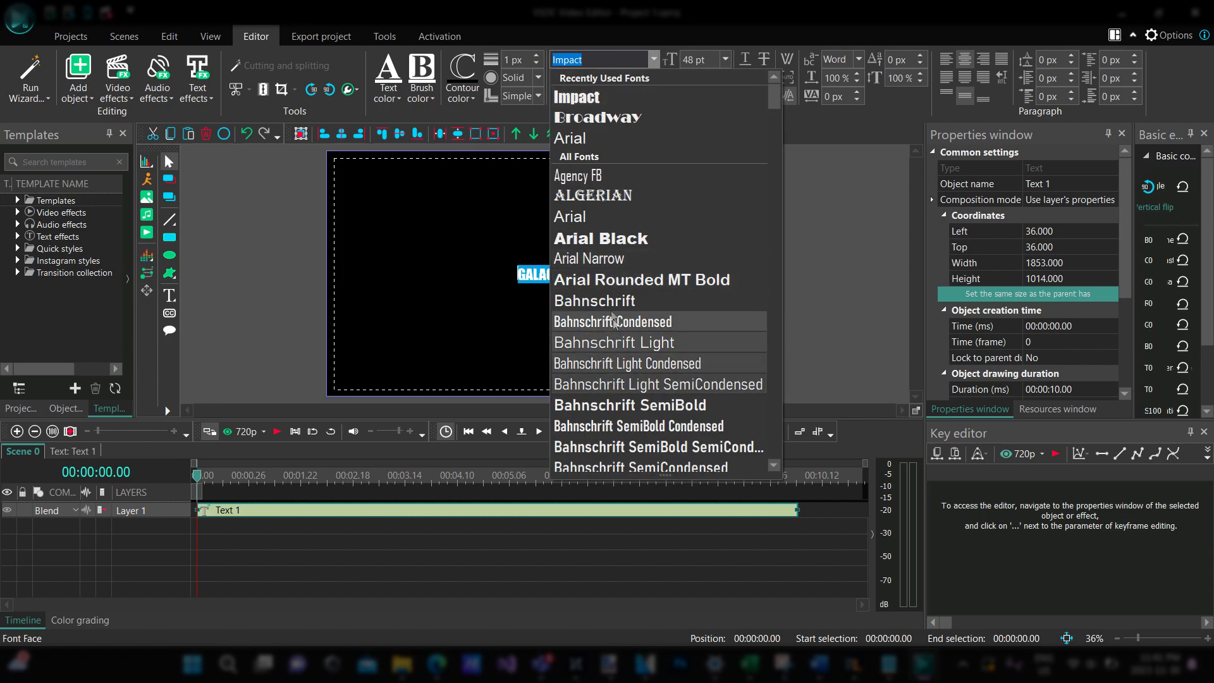
scroll(633, 275, "down", 3)
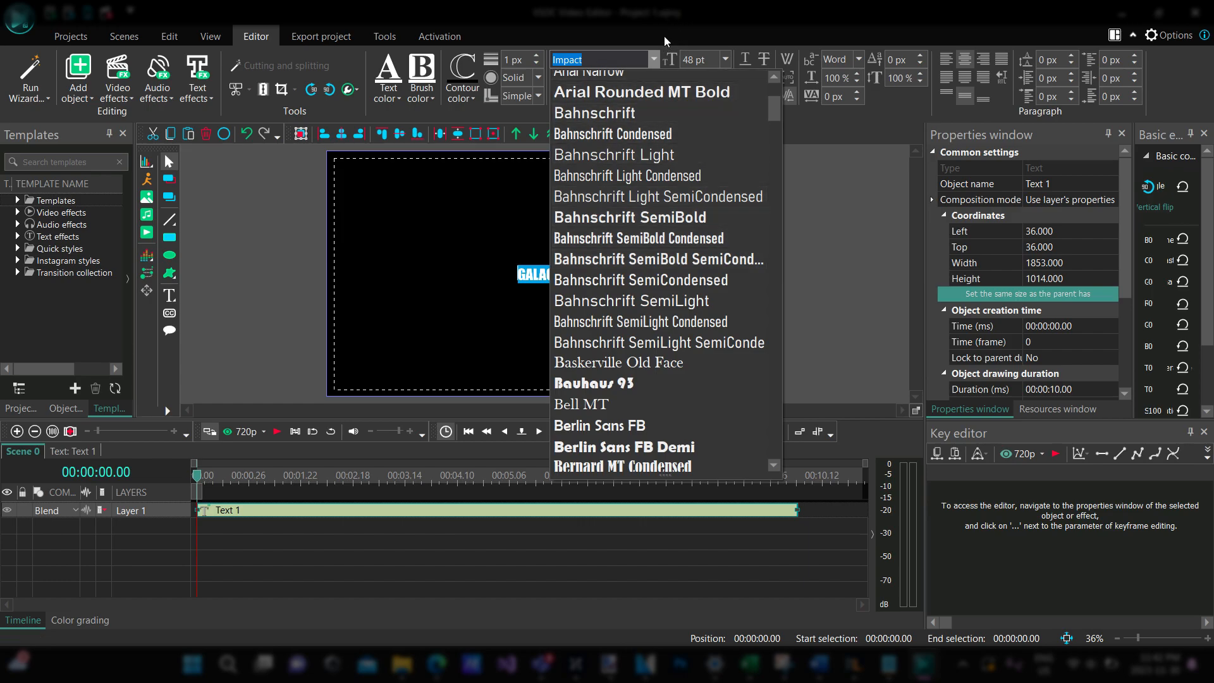
left_click(666, 40)
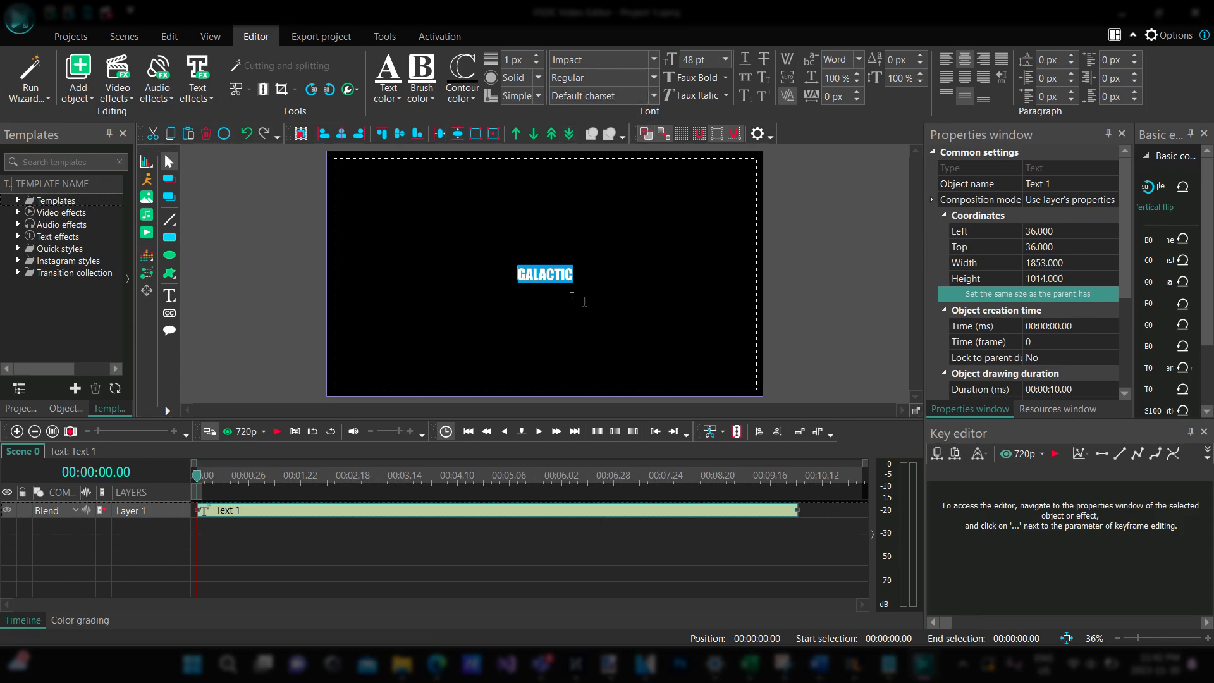
scroll(1013, 297, "down", 3)
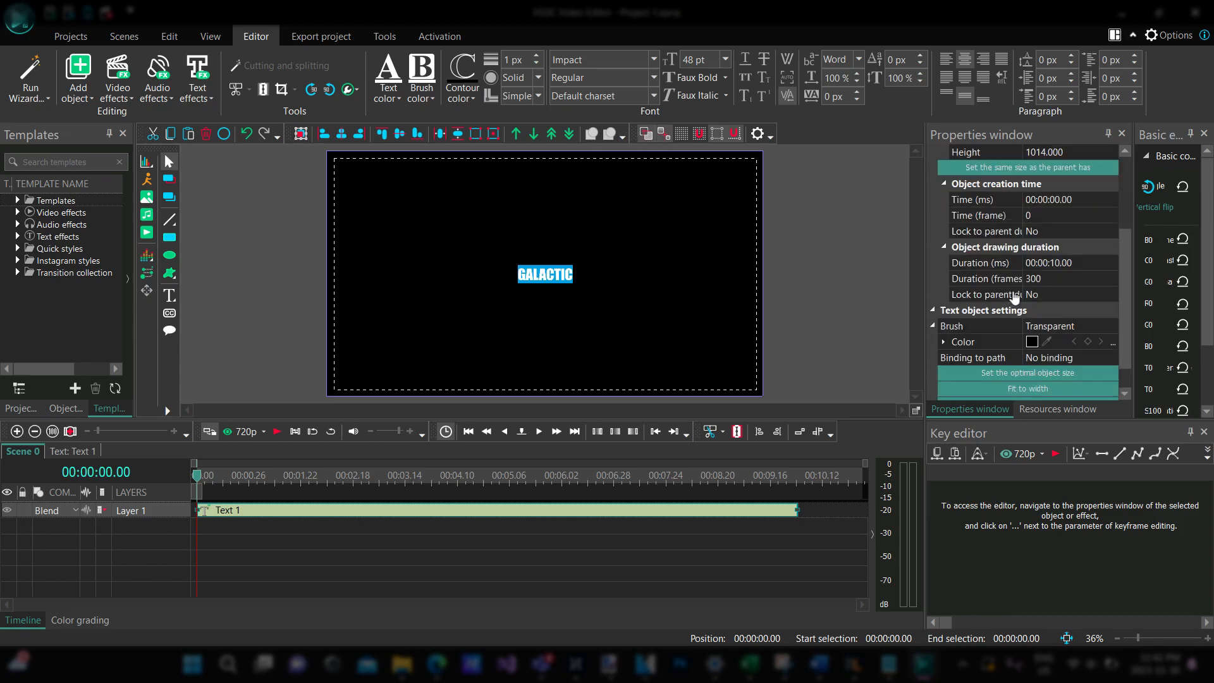
scroll(1014, 297, "down", 1)
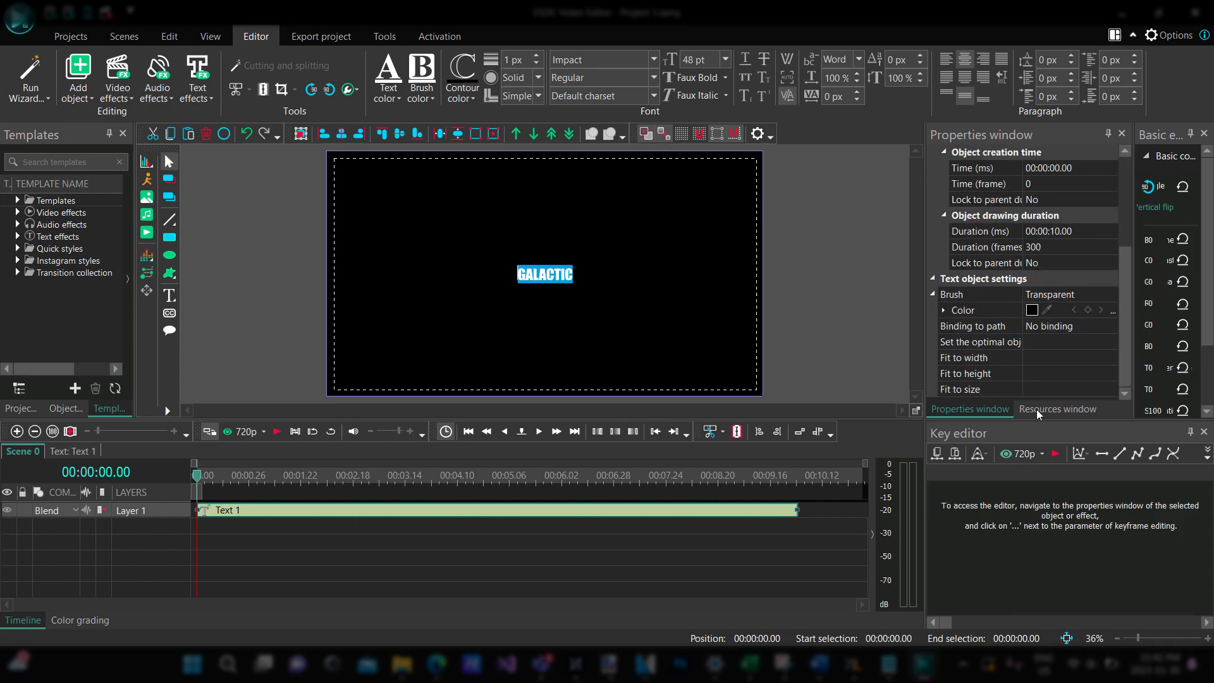
Step: Enlarge the GALACTIC text to a font size of 144 pt
left_click(726, 59)
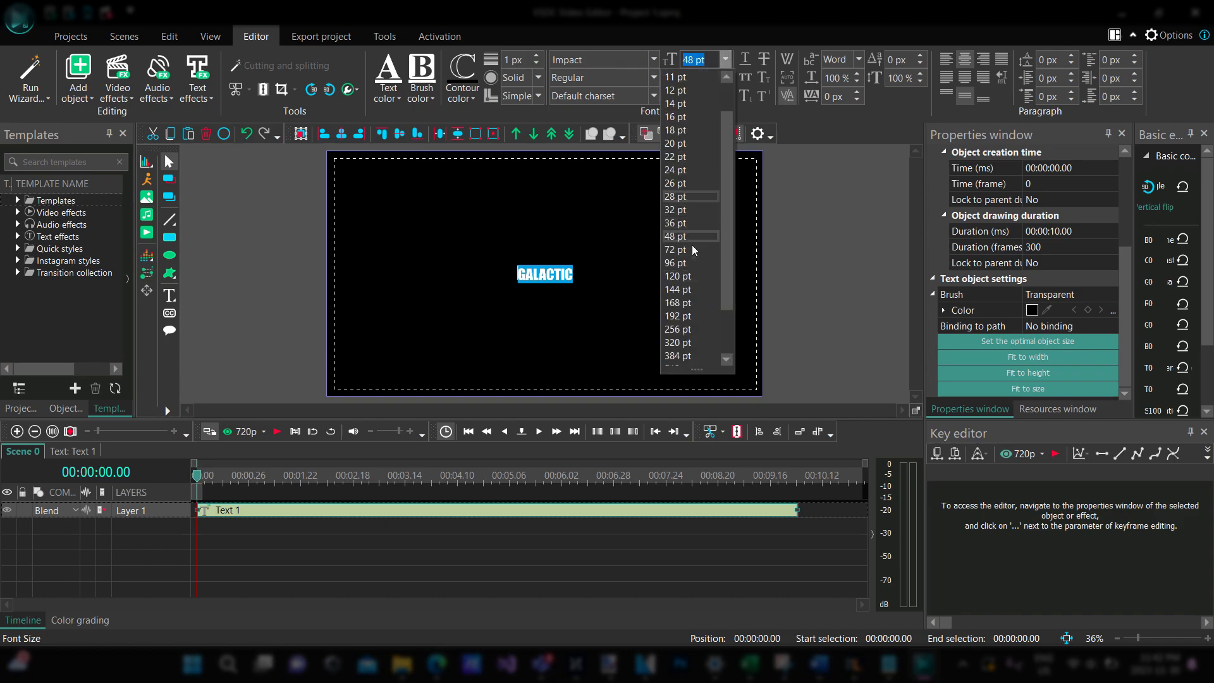
left_click(686, 262)
left_click(727, 61)
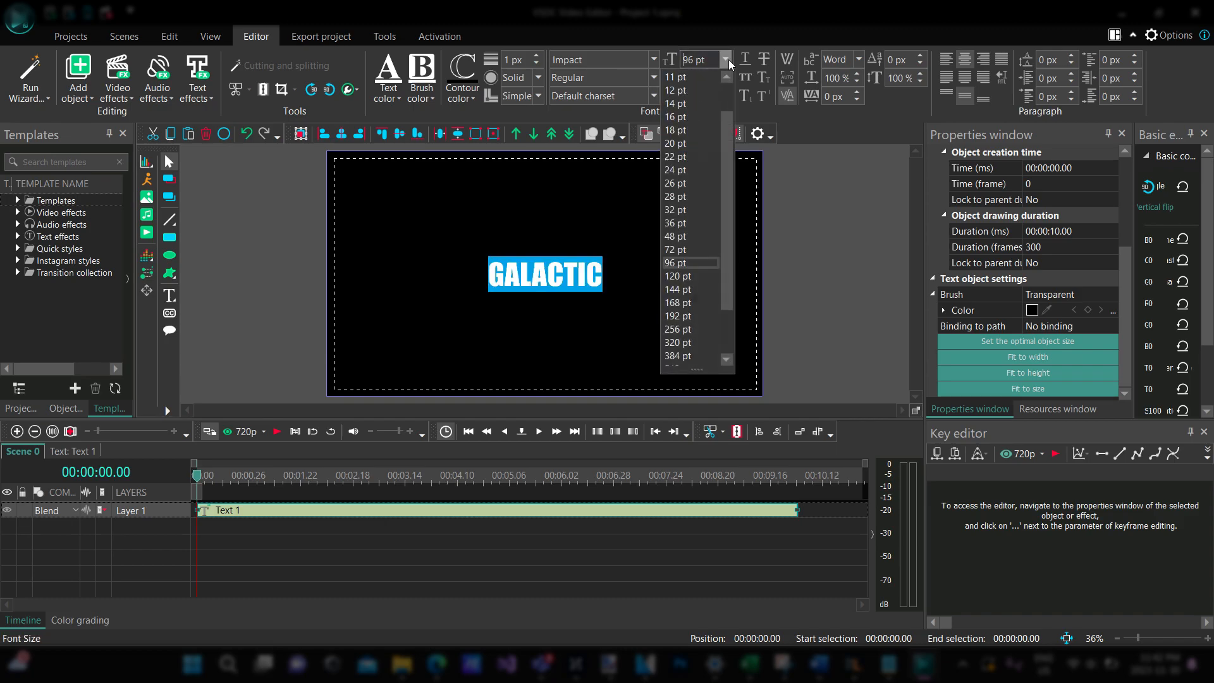
left_click(699, 276)
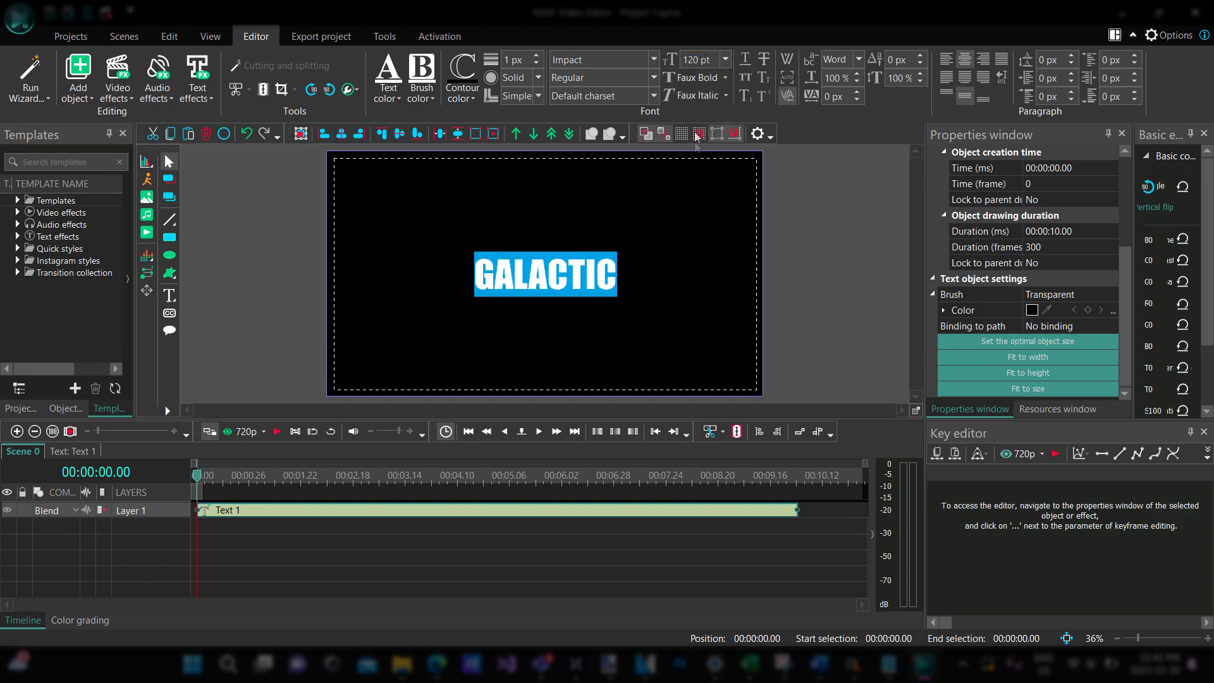
left_click(726, 59)
left_click(698, 293)
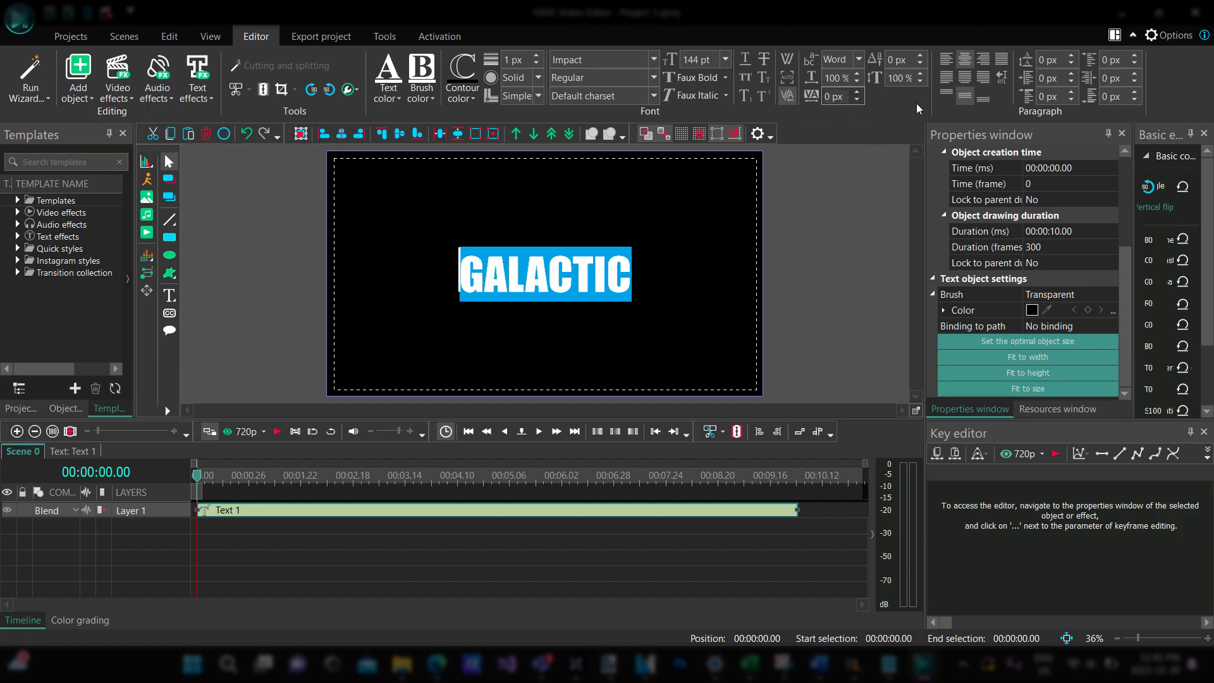
Step: Widen the letter spacing of the GALACTIC text by setting its tracking to 50 px
left_click(860, 92)
left_click(860, 92)
left_click(861, 92)
left_click(860, 92)
left_click(861, 92)
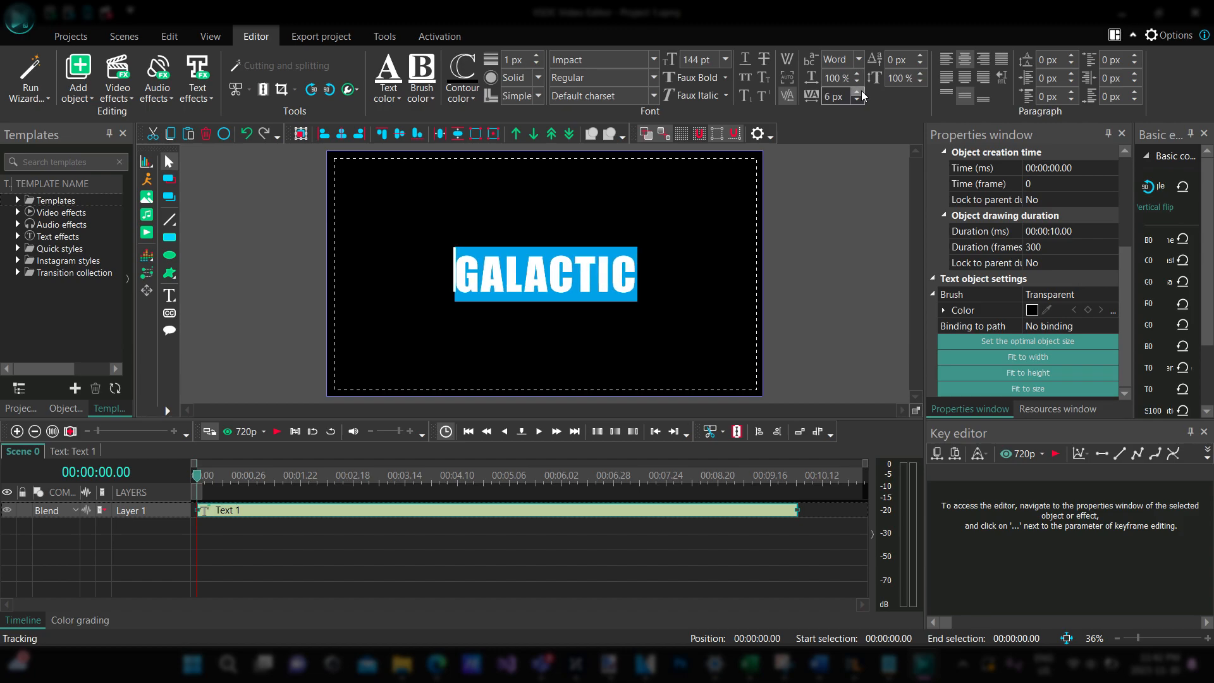
left_click(860, 92)
left_click(861, 92)
left_click(860, 93)
left_click(861, 93)
left_click(860, 93)
left_click(860, 92)
left_click(860, 93)
left_click(860, 93)
left_click(861, 92)
left_click(861, 92)
left_click(860, 92)
left_click(860, 92)
left_click(860, 92)
left_click(860, 93)
left_click(860, 93)
left_click(860, 92)
left_click(860, 92)
left_click(860, 92)
left_click(859, 98)
left_click(858, 98)
left_click(858, 98)
left_click(858, 98)
left_click(858, 98)
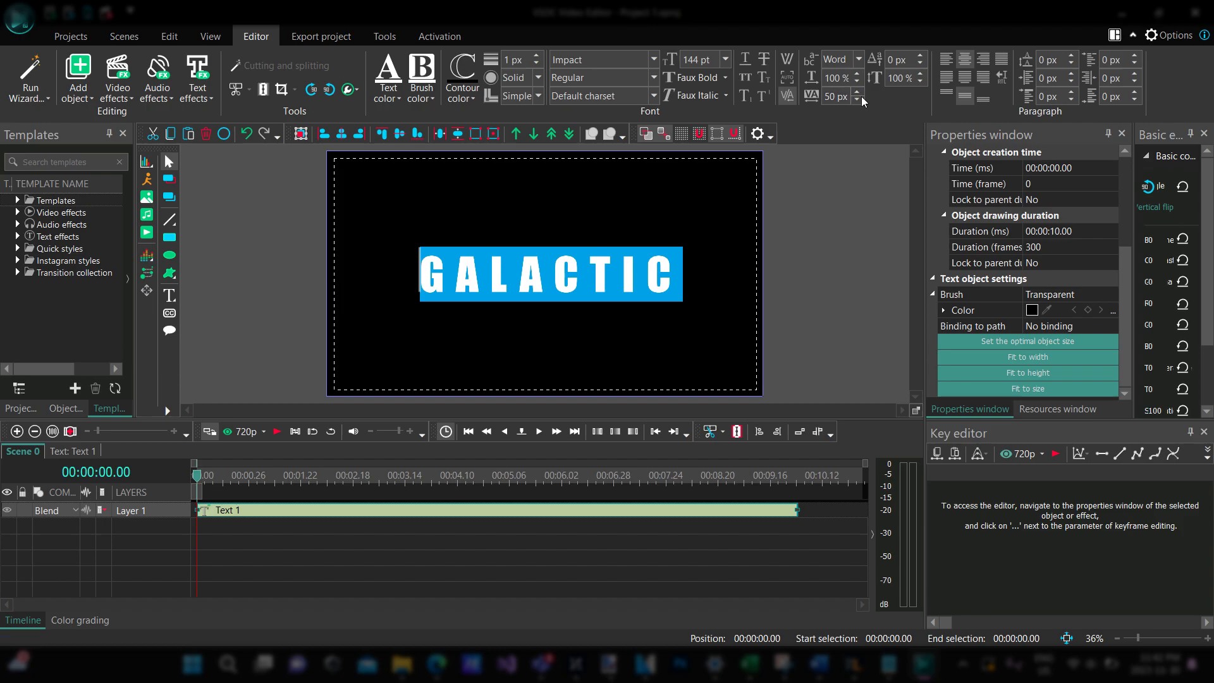
key("alt+z")
key("alt+z")
Step: Make the fill of the GALACTIC letters fully transparent by setting the text colour opacity to 0%
left_click(386, 99)
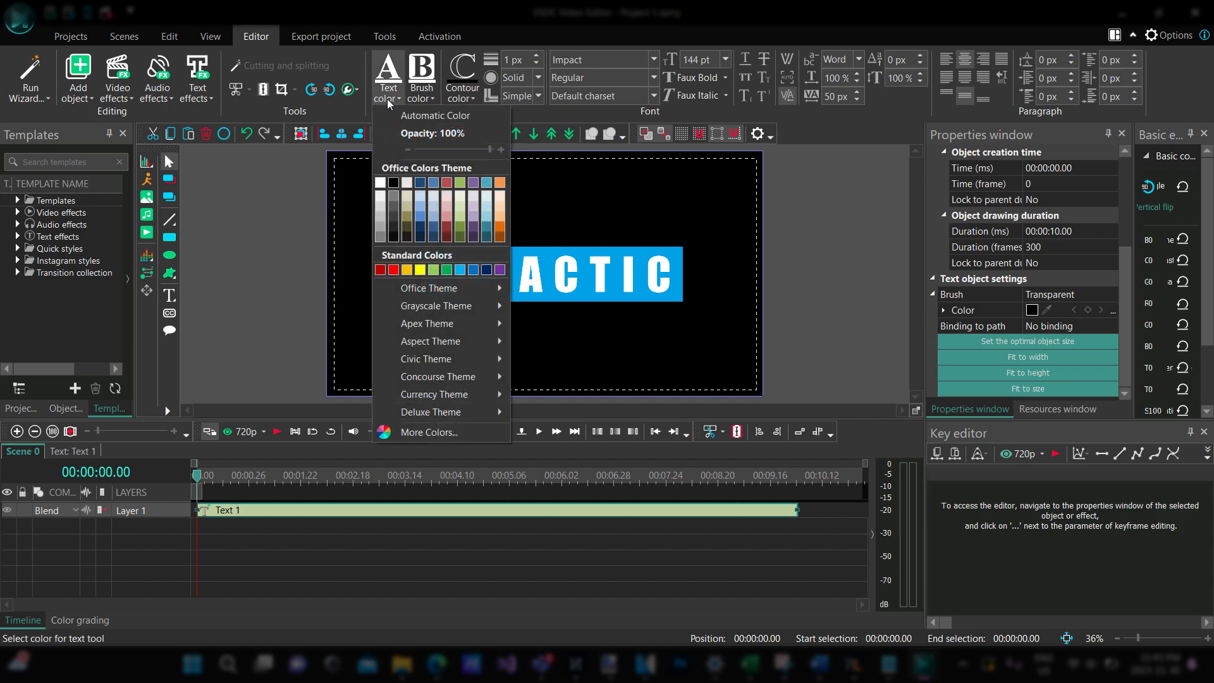
left_click_drag(490, 150, 373, 143)
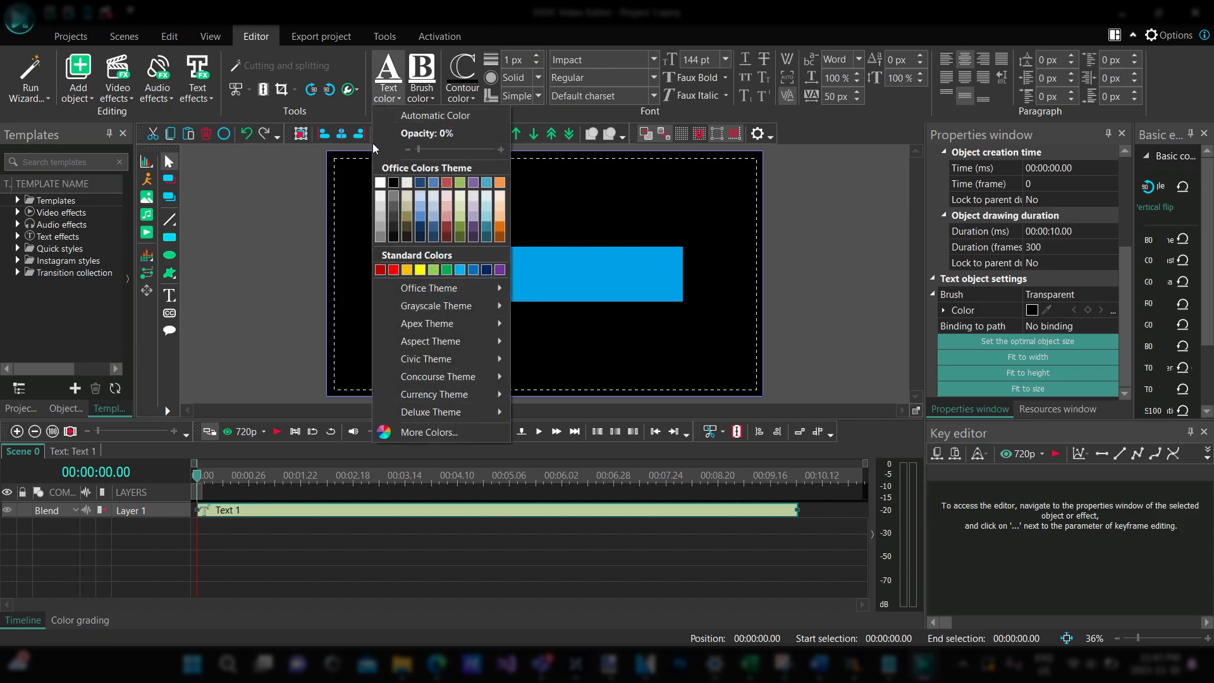
left_click(486, 10)
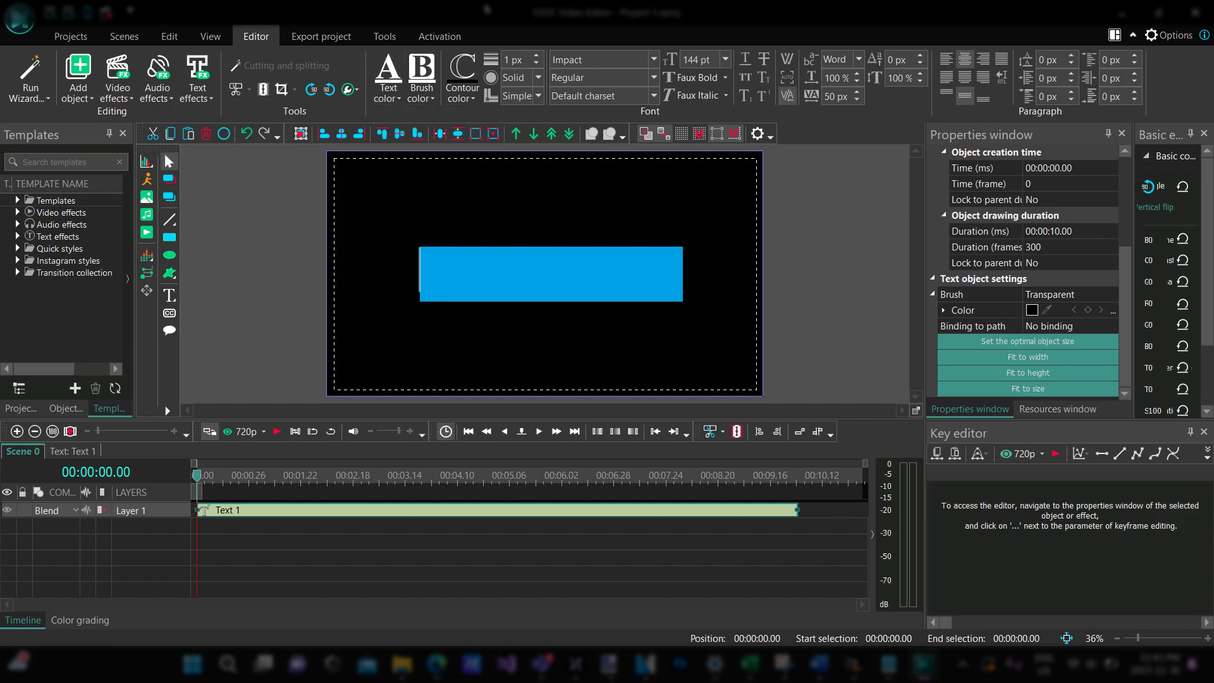
Step: Give the GALACTIC letters an opaque outline by raising the contour colour opacity to 100%
left_click(472, 102)
left_click_drag(521, 149, 562, 149)
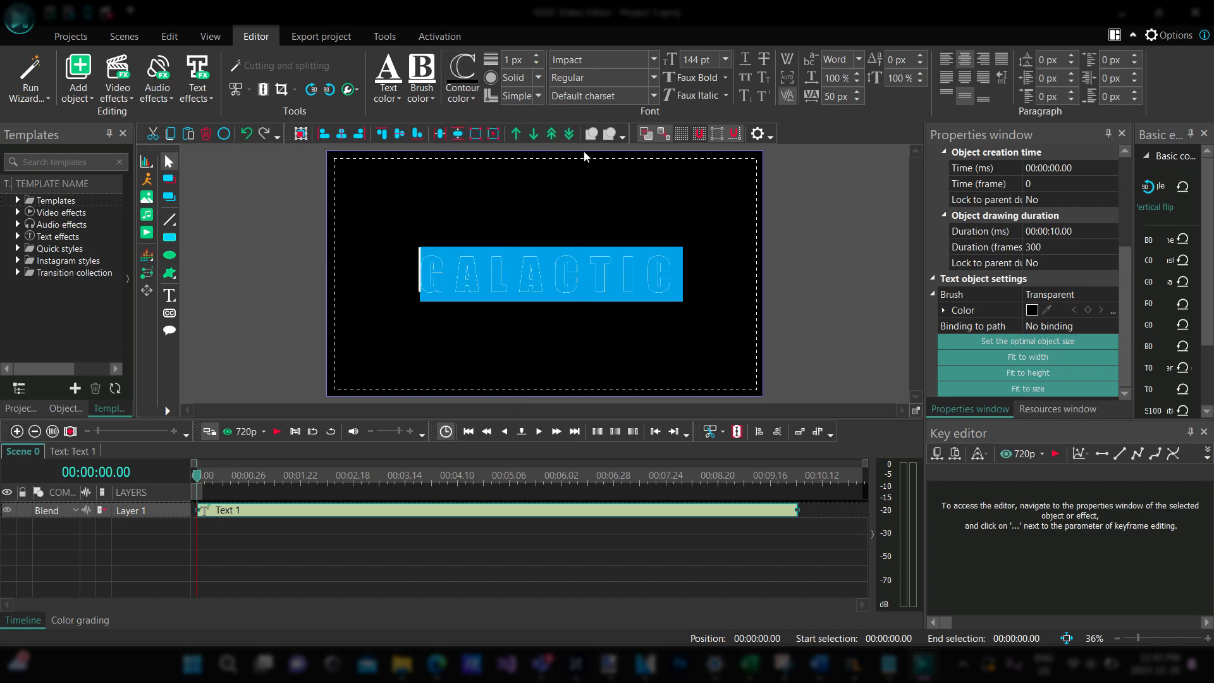
left_click(472, 98)
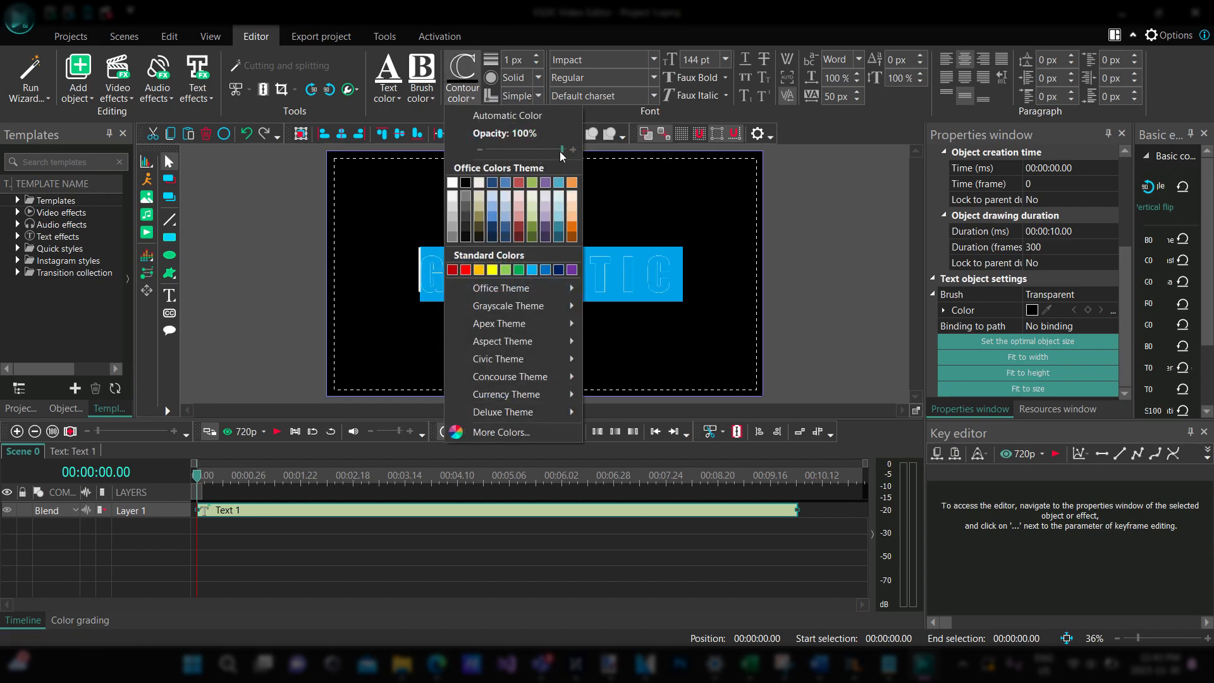
left_click(518, 25)
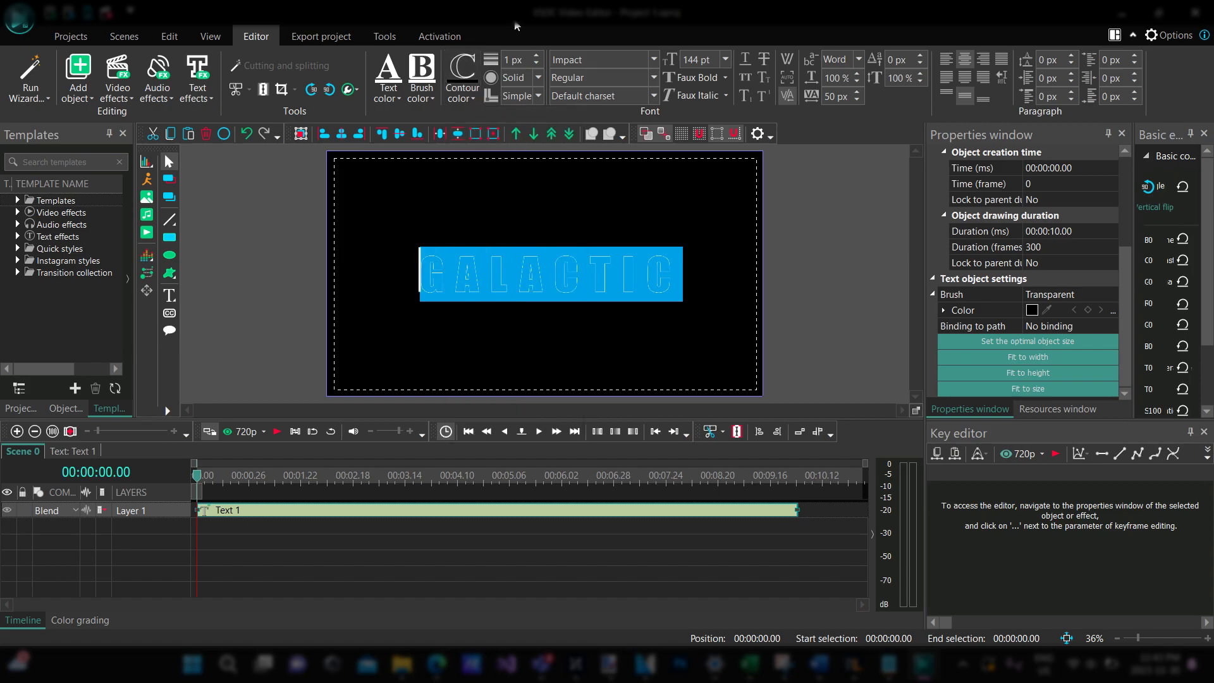
Step: Thicken the outline of the GALACTIC letters to a contour width of 10 px
left_click(541, 57)
left_click(541, 57)
left_click(541, 57)
left_click(541, 57)
left_click(542, 57)
left_click(541, 56)
left_click(541, 57)
left_click(542, 57)
left_click(541, 57)
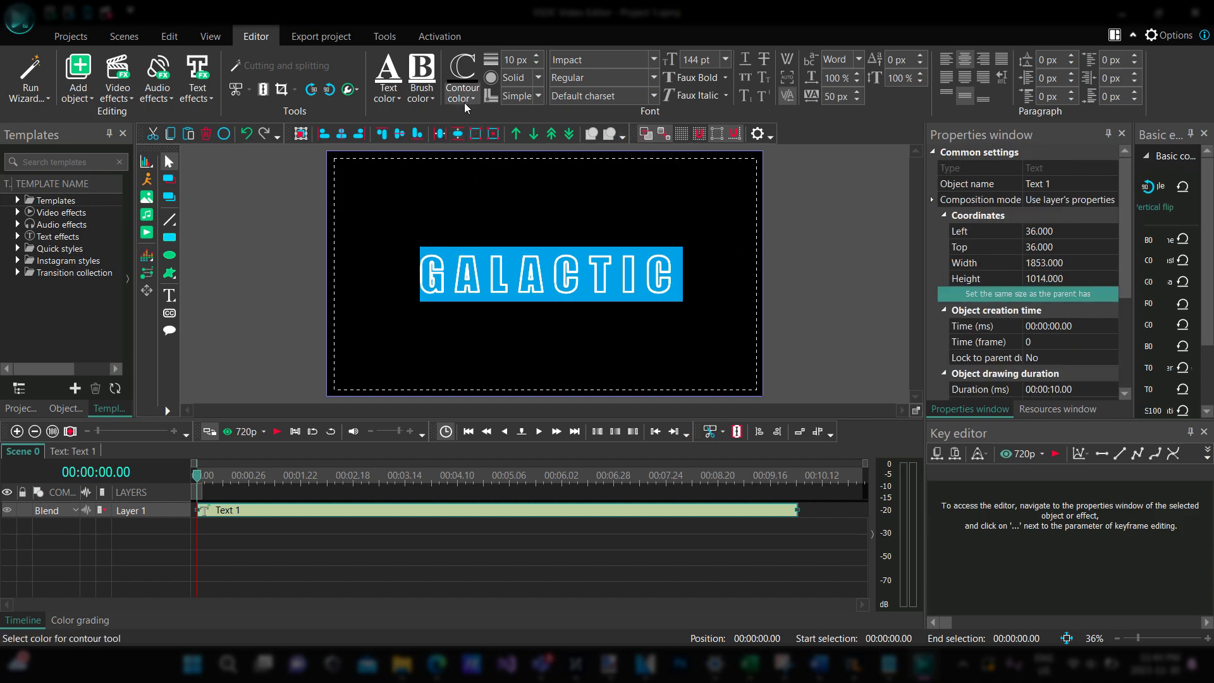
Step: Set the contour colour of the GALACTIC letters to white and deselect the text
left_click(469, 95)
left_click(453, 184)
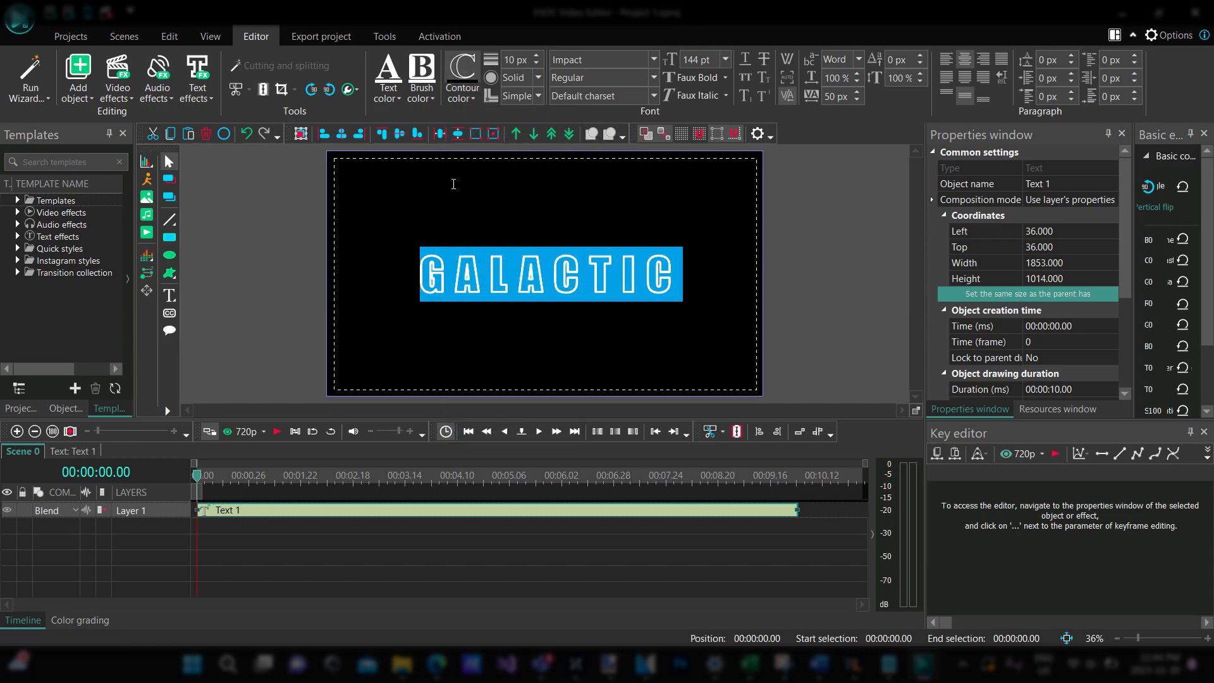
left_click(682, 282)
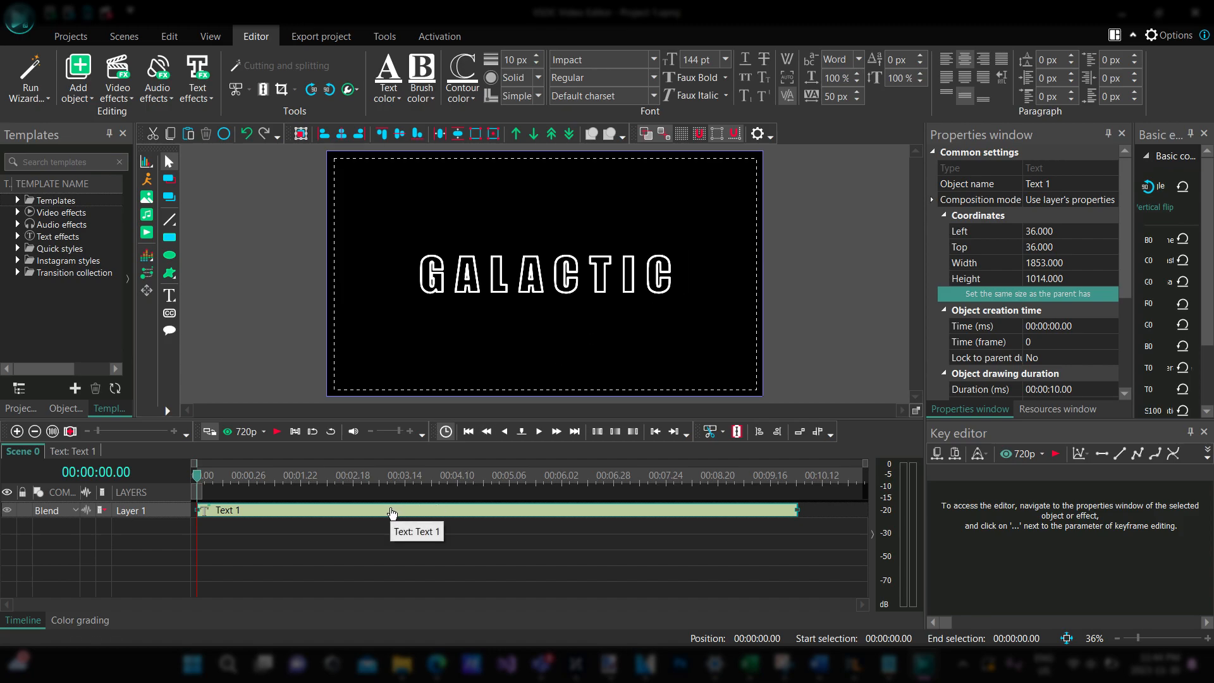
Step: Open the GALACTIC text object's own nested timeline from the main scene
double_click(310, 510)
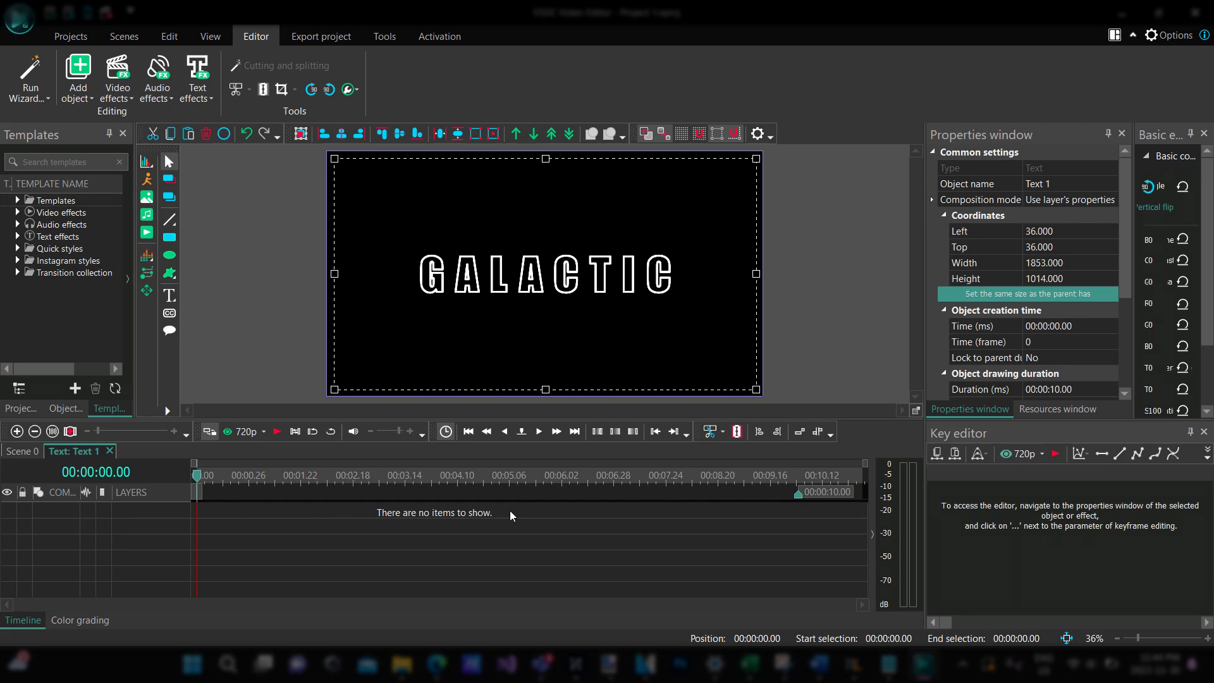
left_click(25, 451)
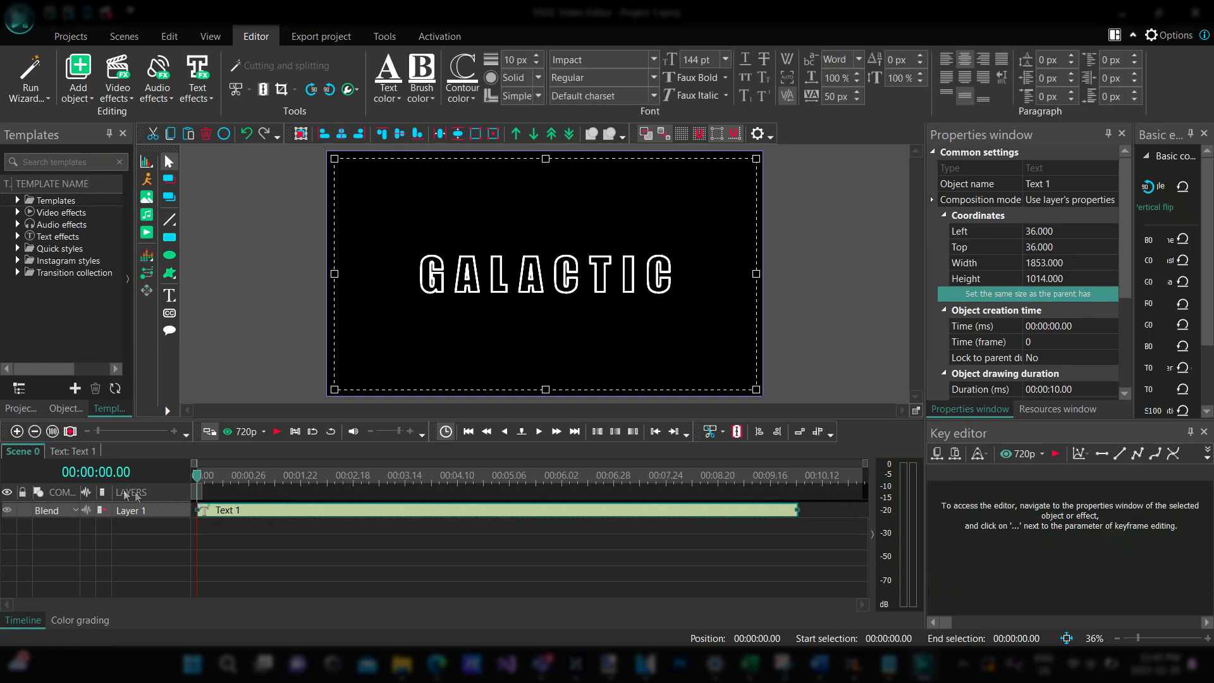
left_click(65, 453)
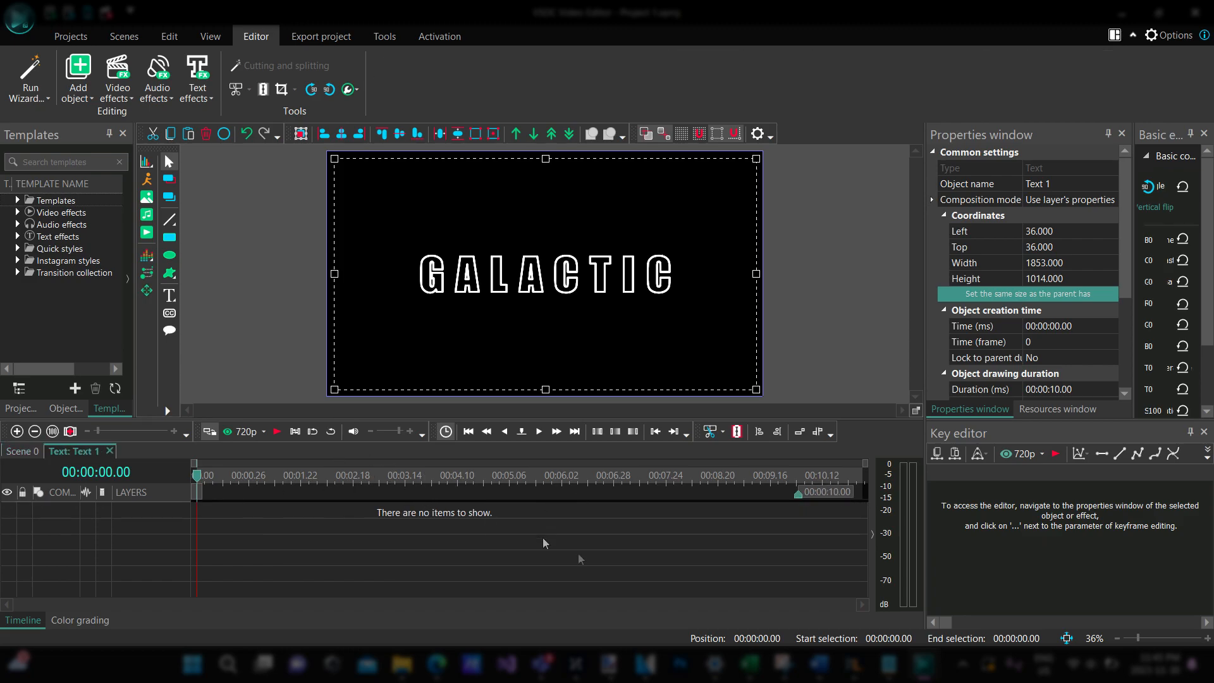
Step: Draw a filled rectangle without an outline, about 1197 by 264 px, covering the GALACTIC letters and starting from the cursor position
left_click(171, 240)
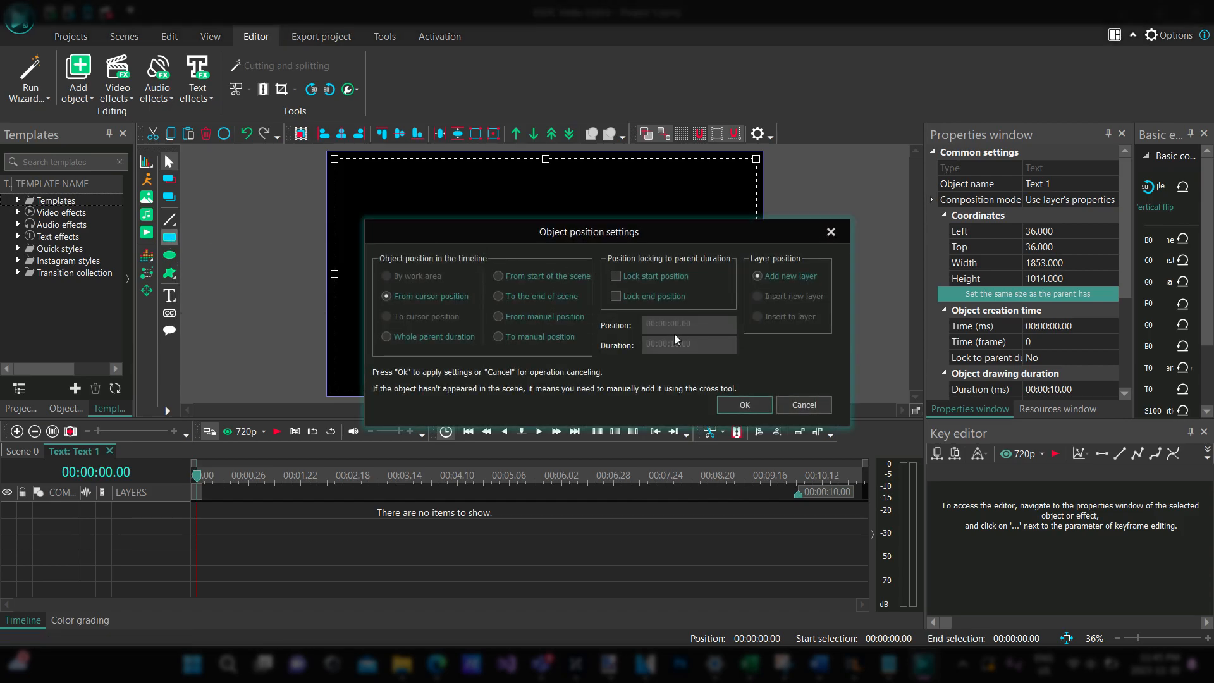
left_click(745, 405)
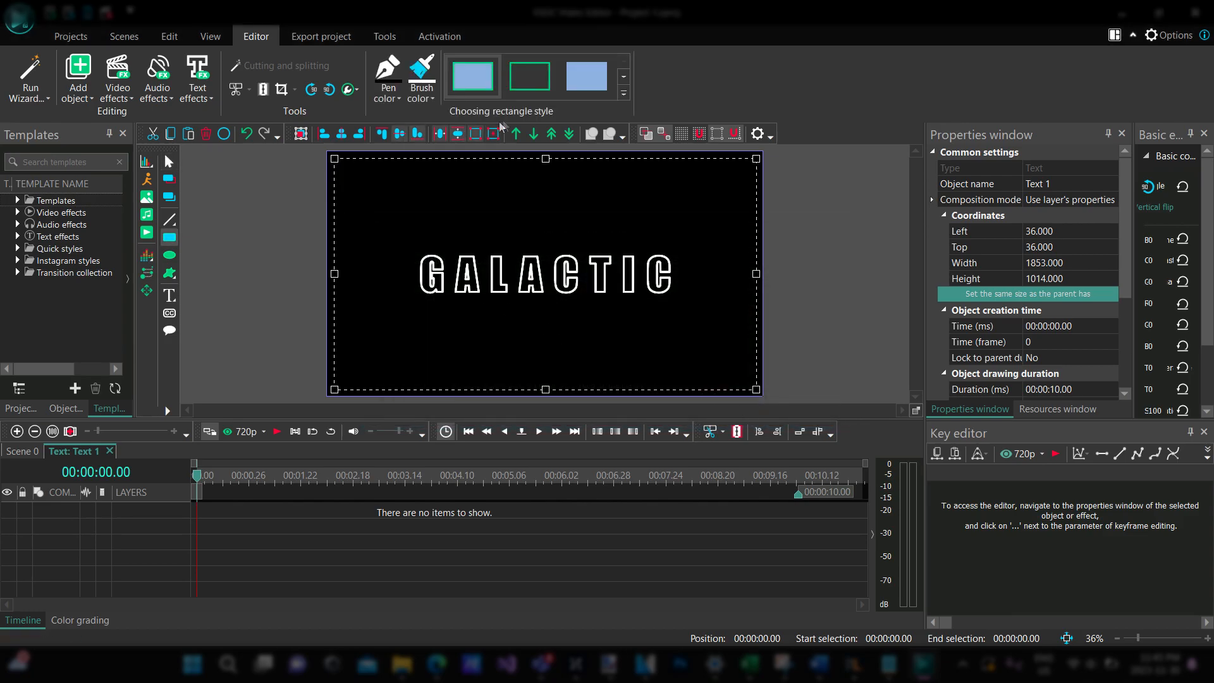
left_click(587, 81)
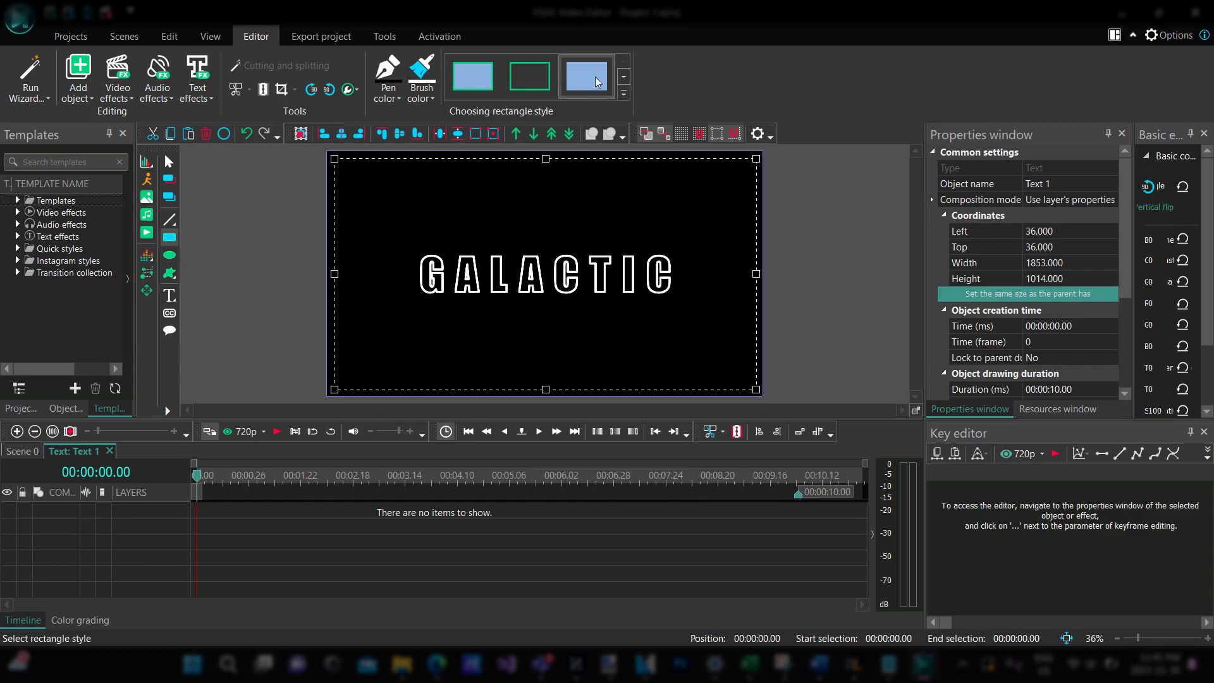
left_click(466, 71)
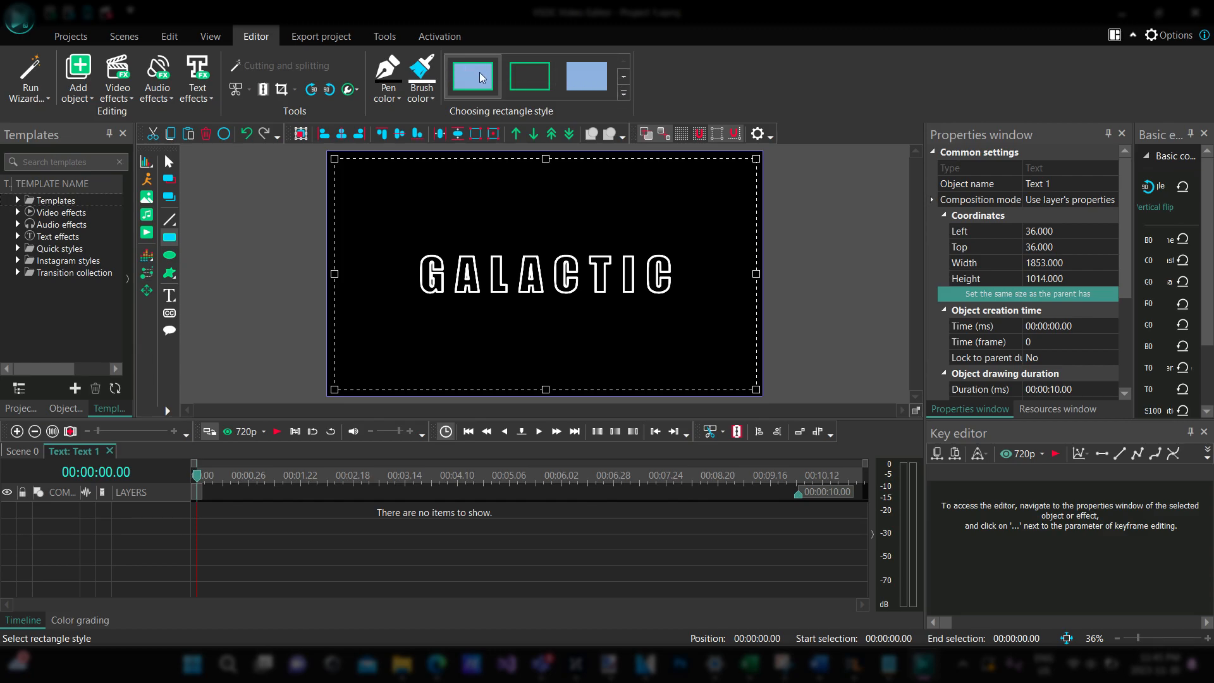
left_click(593, 82)
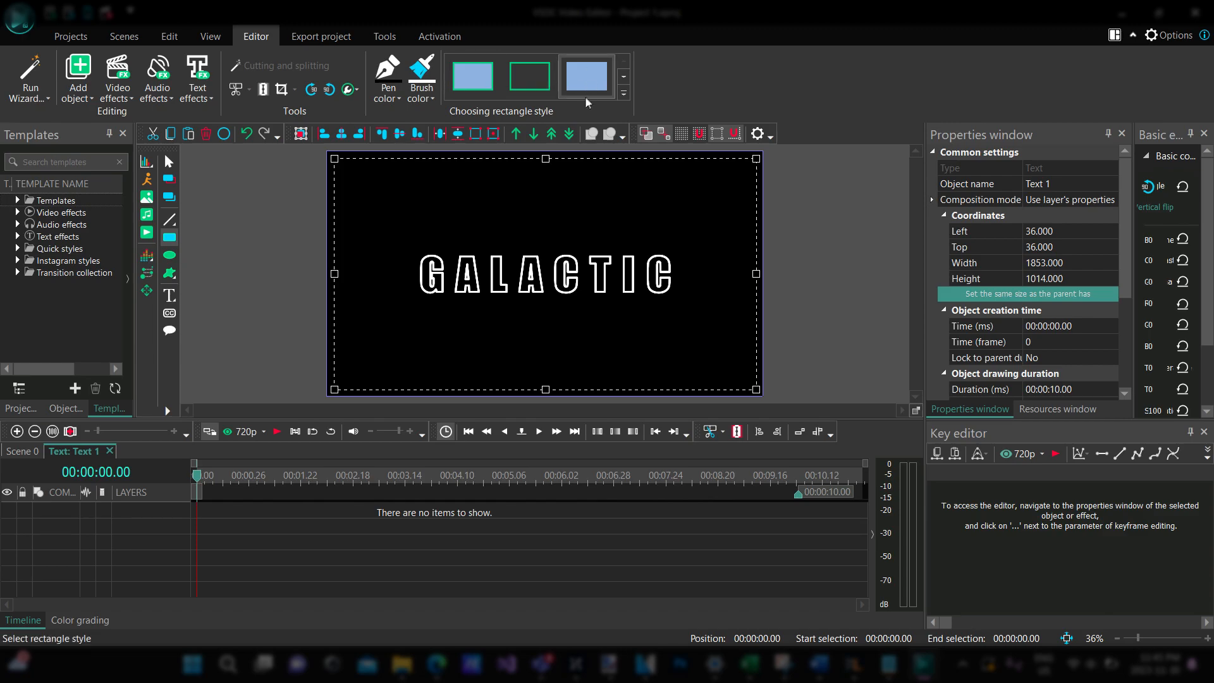
left_click_drag(410, 244, 683, 303)
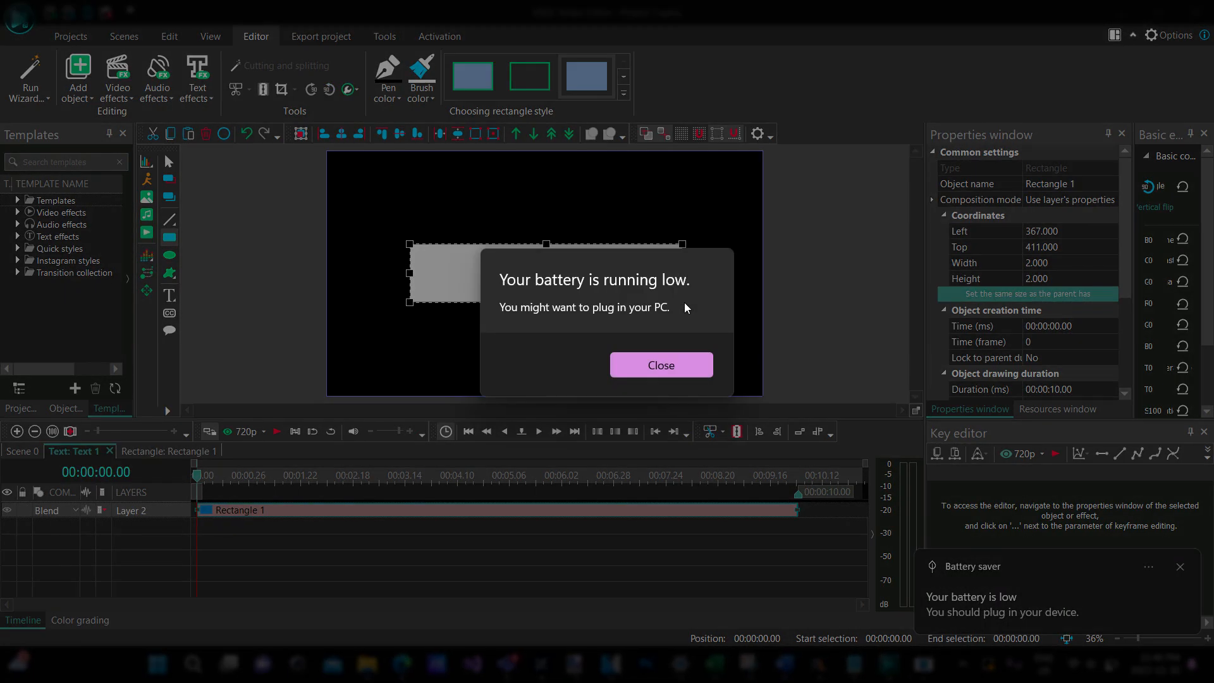
left_click(671, 369)
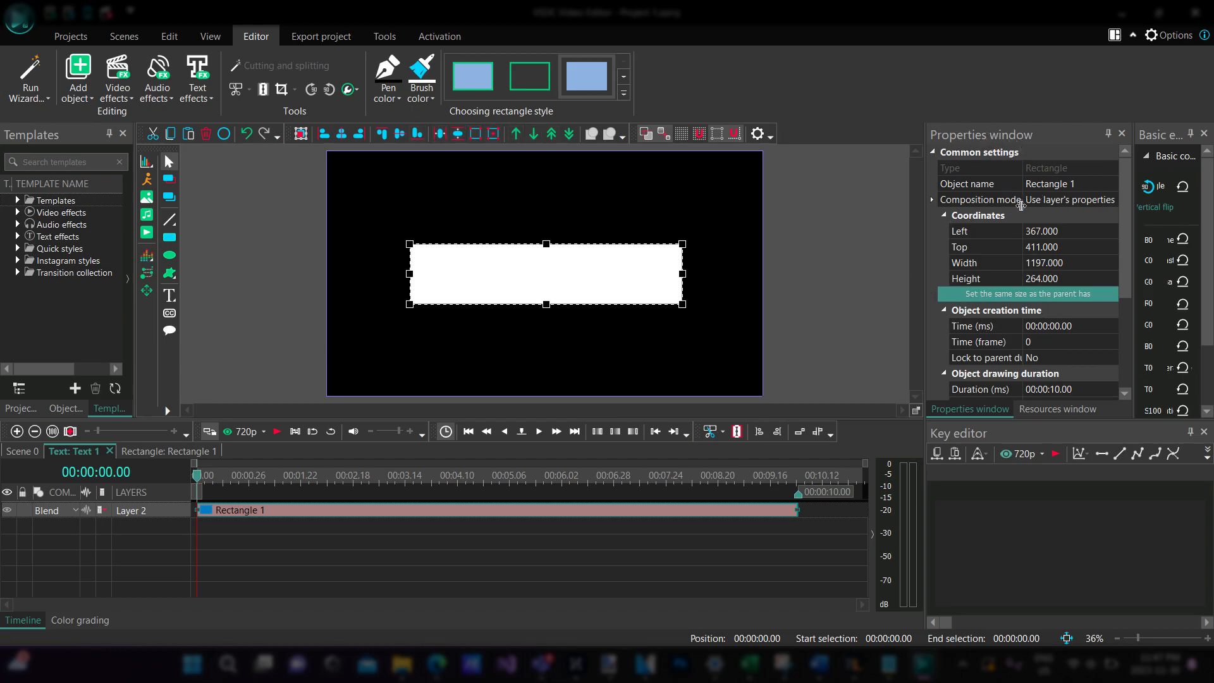
Step: Change the rectangle's brush from a solid fill to Gradient
scroll(1040, 259, "down", 3)
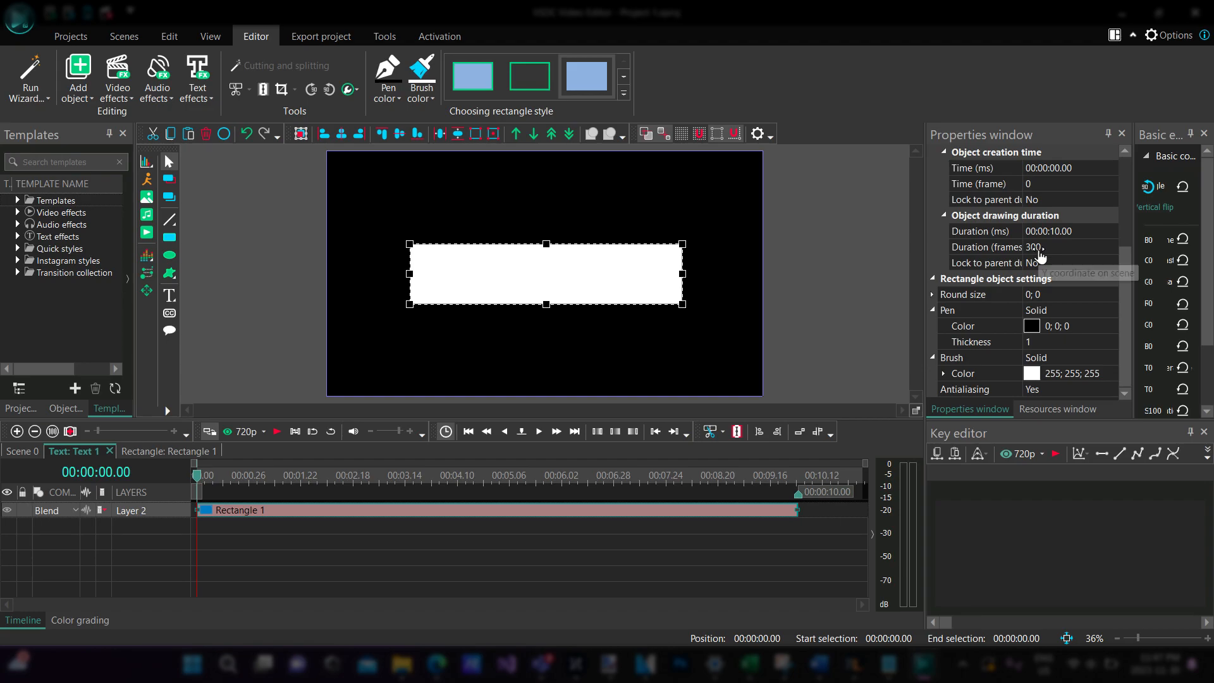
left_click(1067, 357)
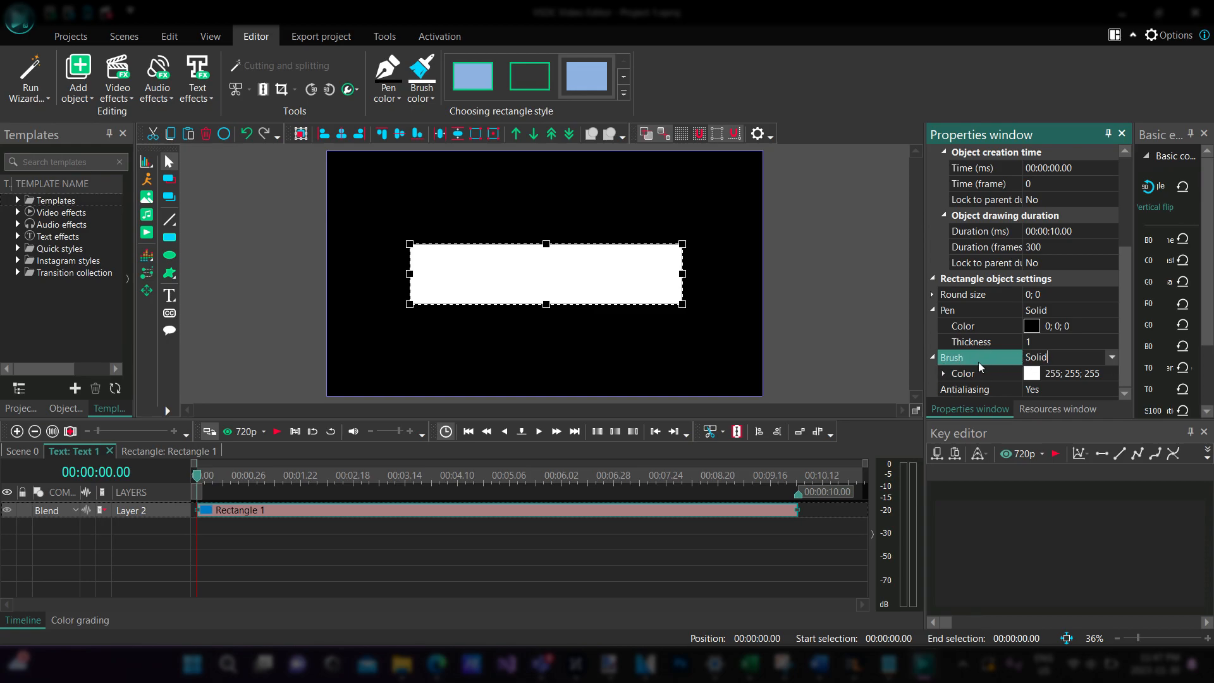
left_click(1113, 359)
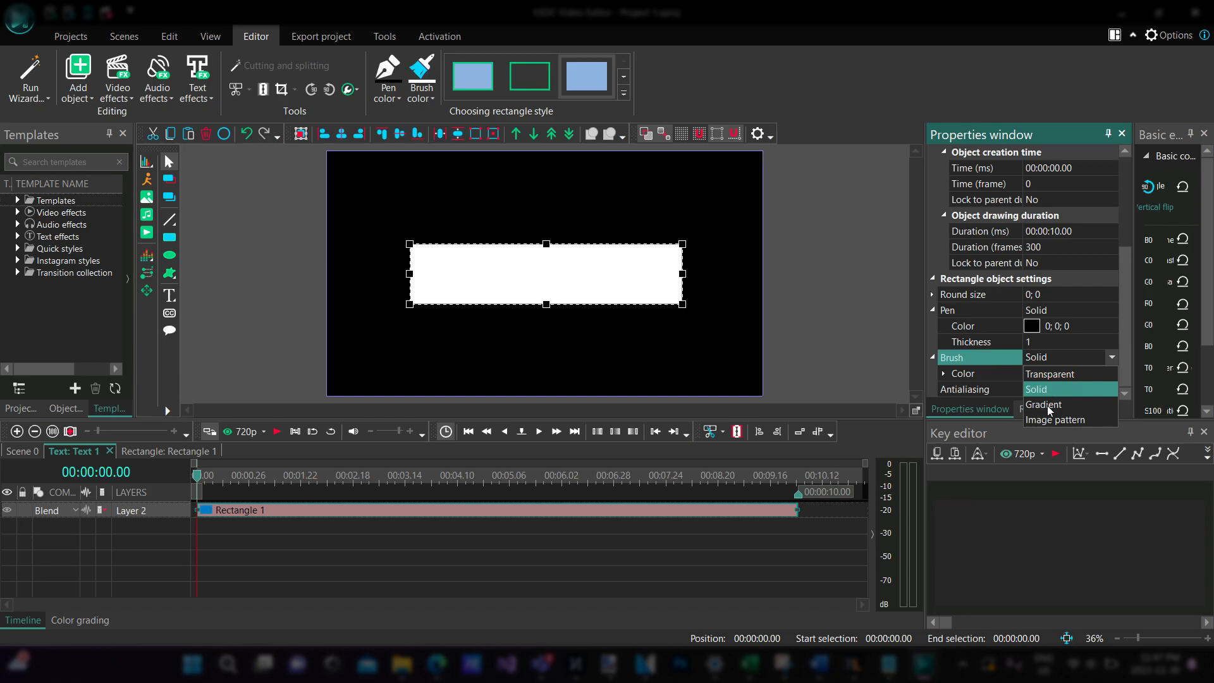
left_click(1048, 404)
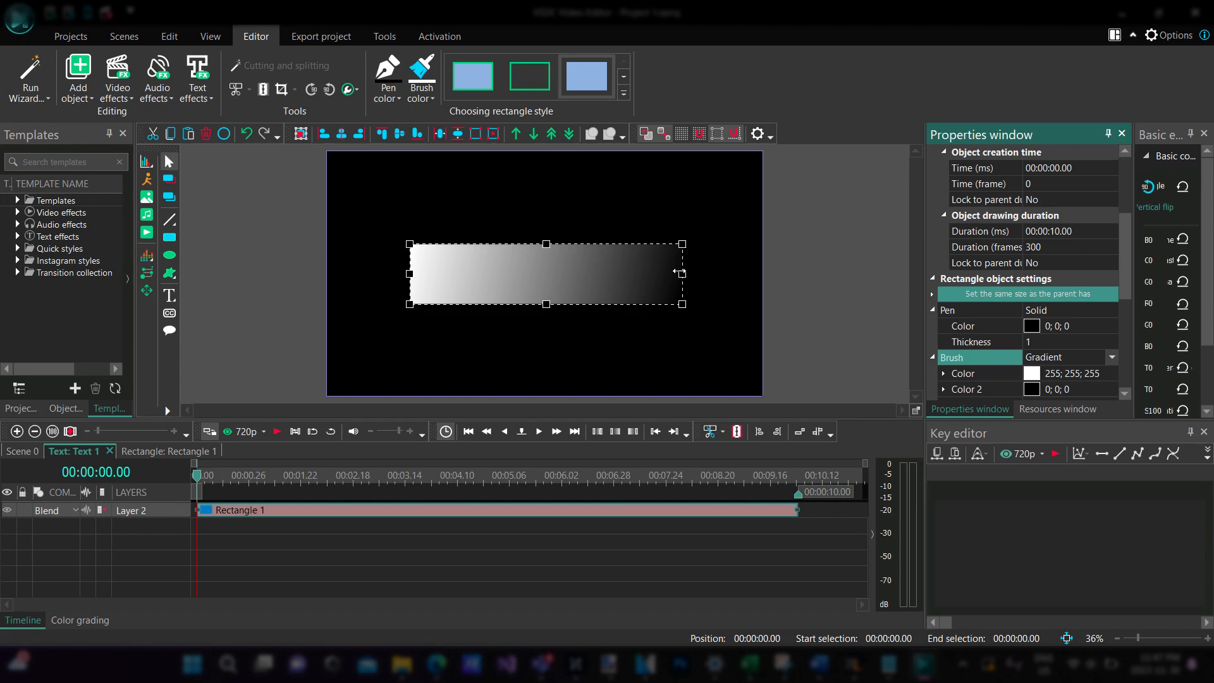
Step: Open the rectangle's detailed gradient settings and set the gradient mode to Reflected
scroll(976, 276, "down", 3)
scroll(996, 279, "up", 3)
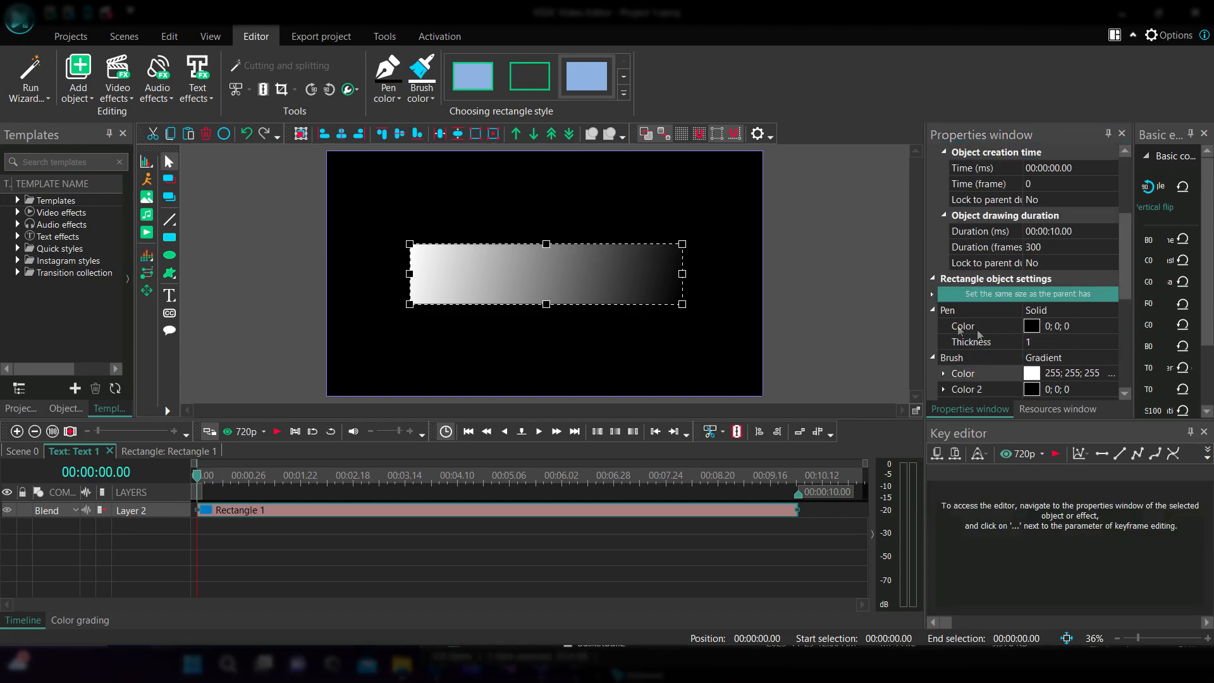
scroll(1007, 309, "down", 3)
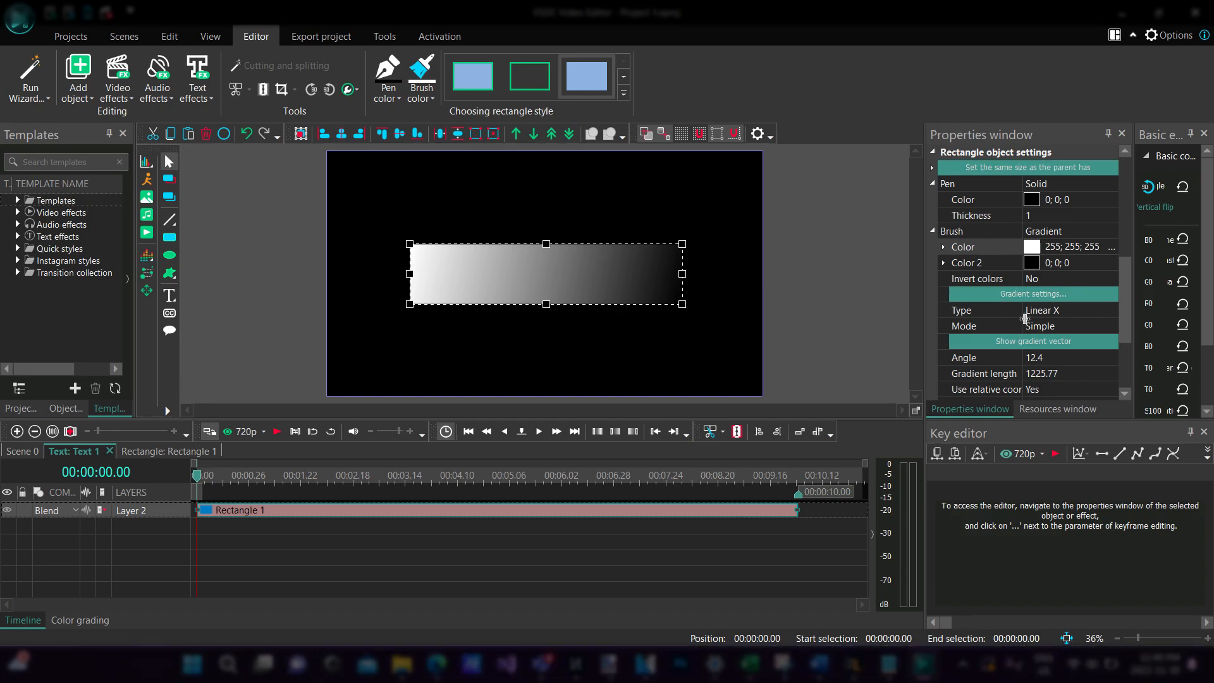
left_click(1048, 295)
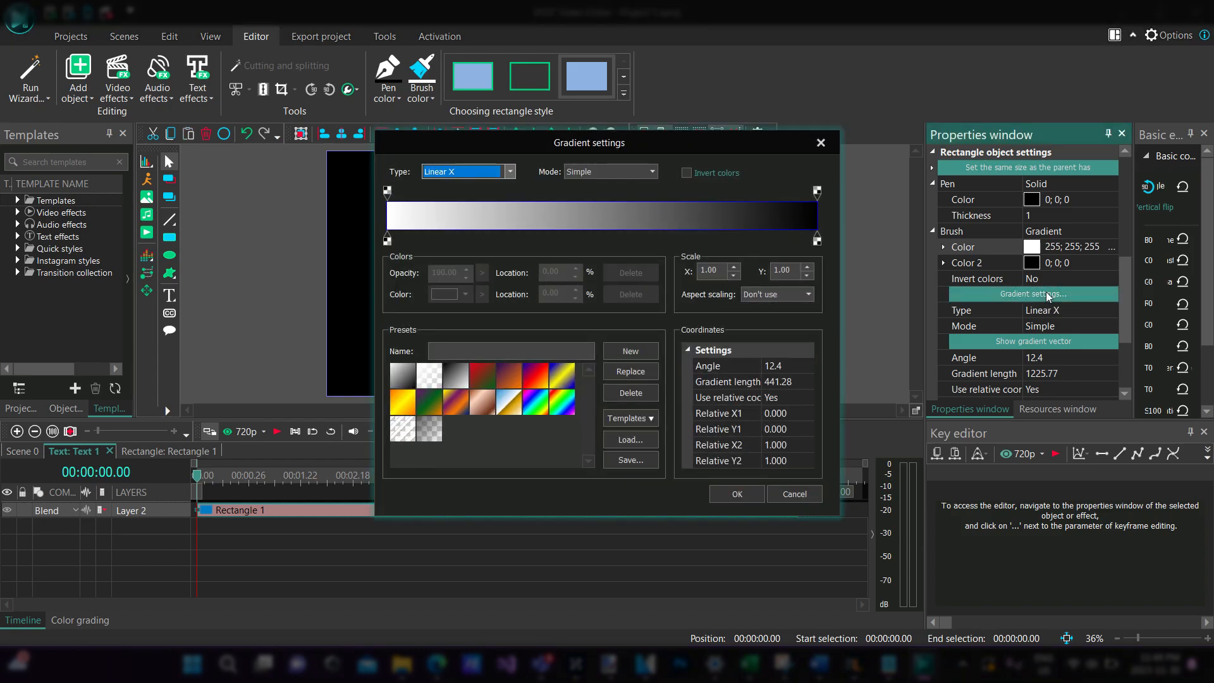
left_click(650, 173)
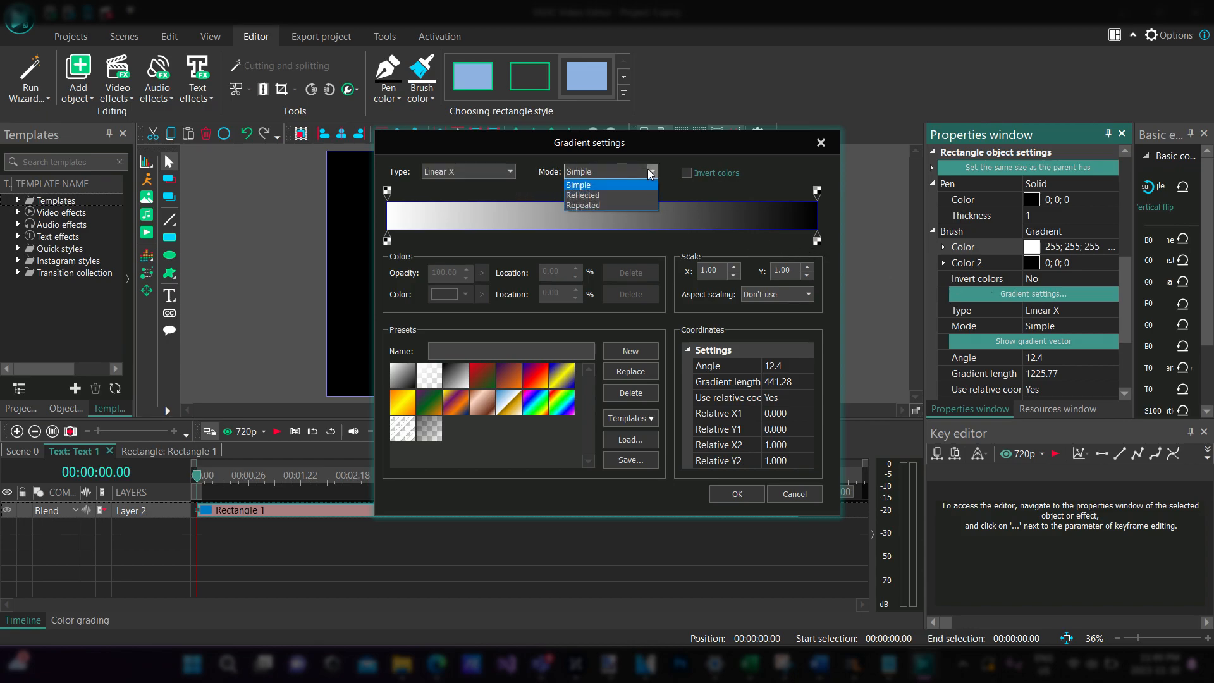
left_click(607, 198)
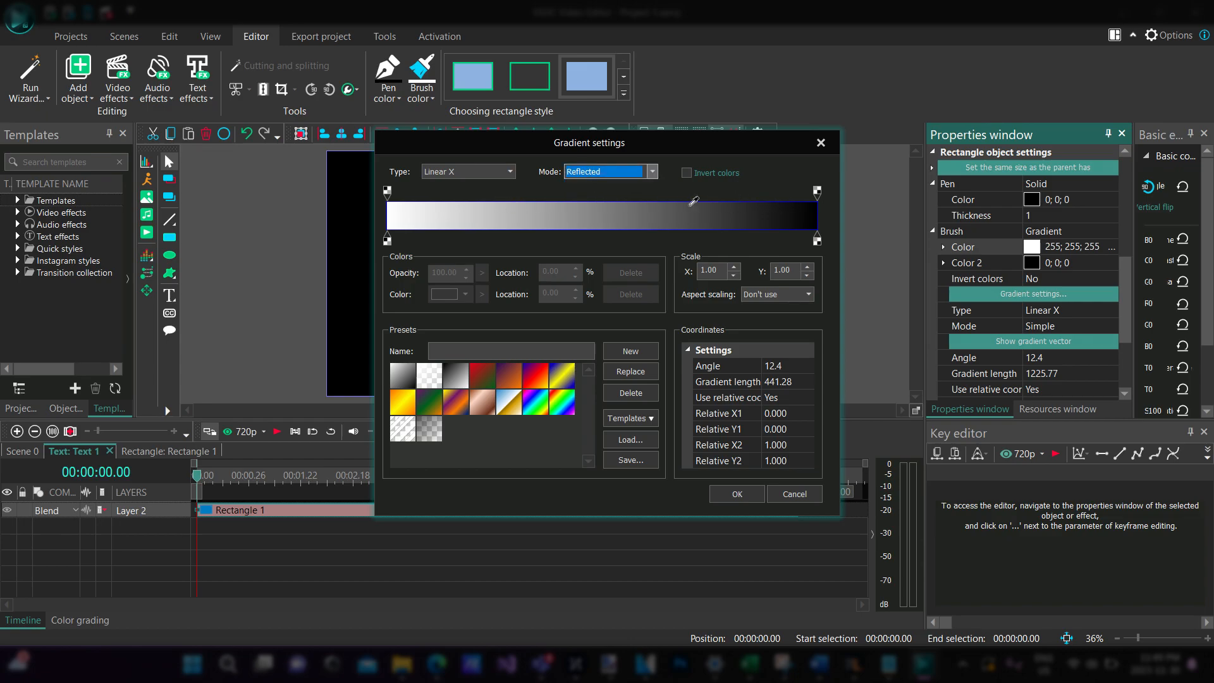
Step: Add a middle colour stop at about 48% of the gradient and colour it bright green #00FF00
left_click(596, 240)
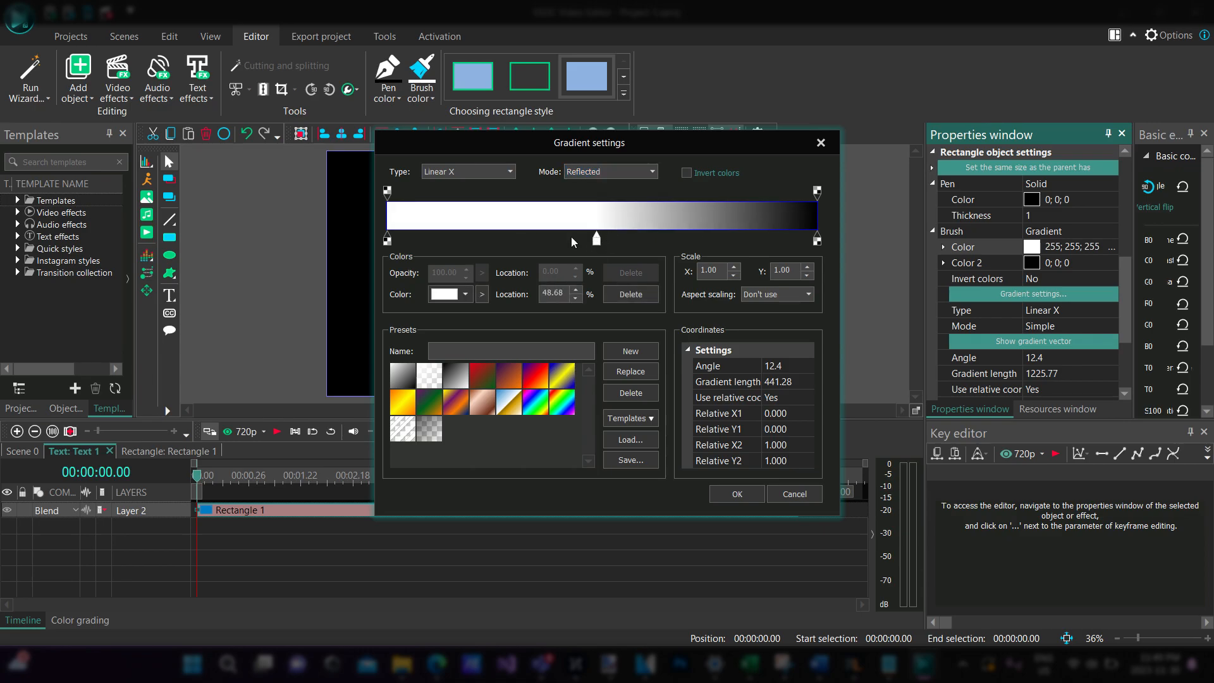
left_click_drag(599, 248, 595, 245)
left_click(388, 243)
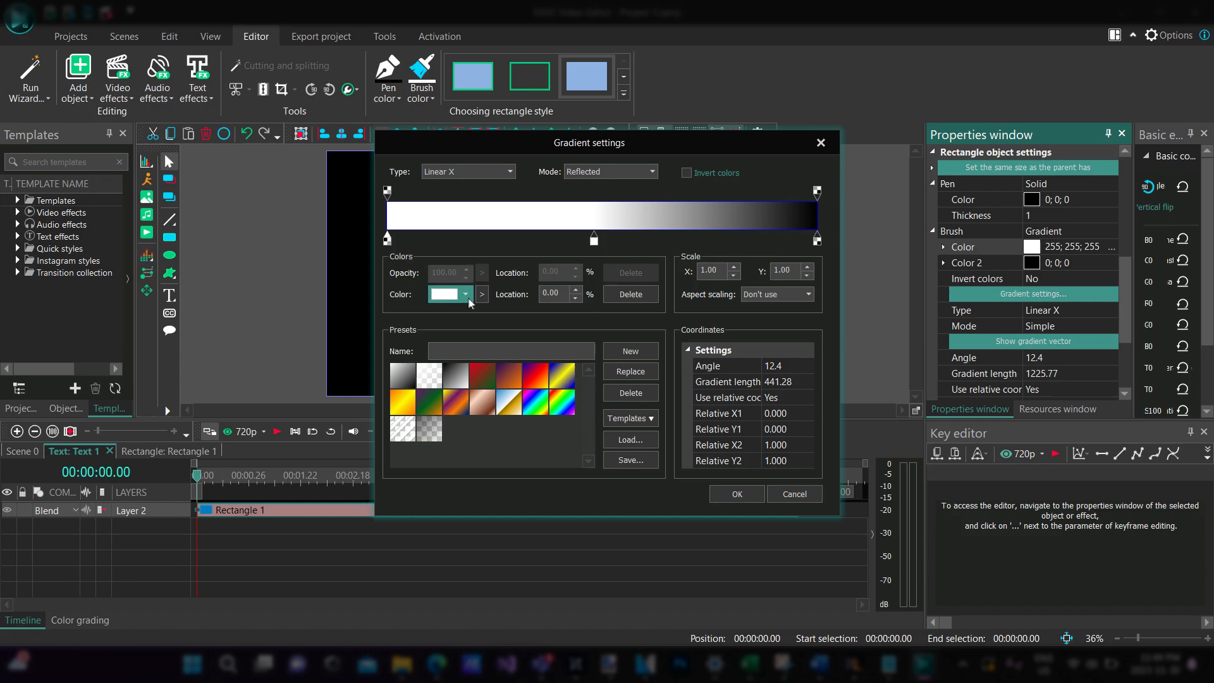
left_click(594, 241)
left_click(471, 291)
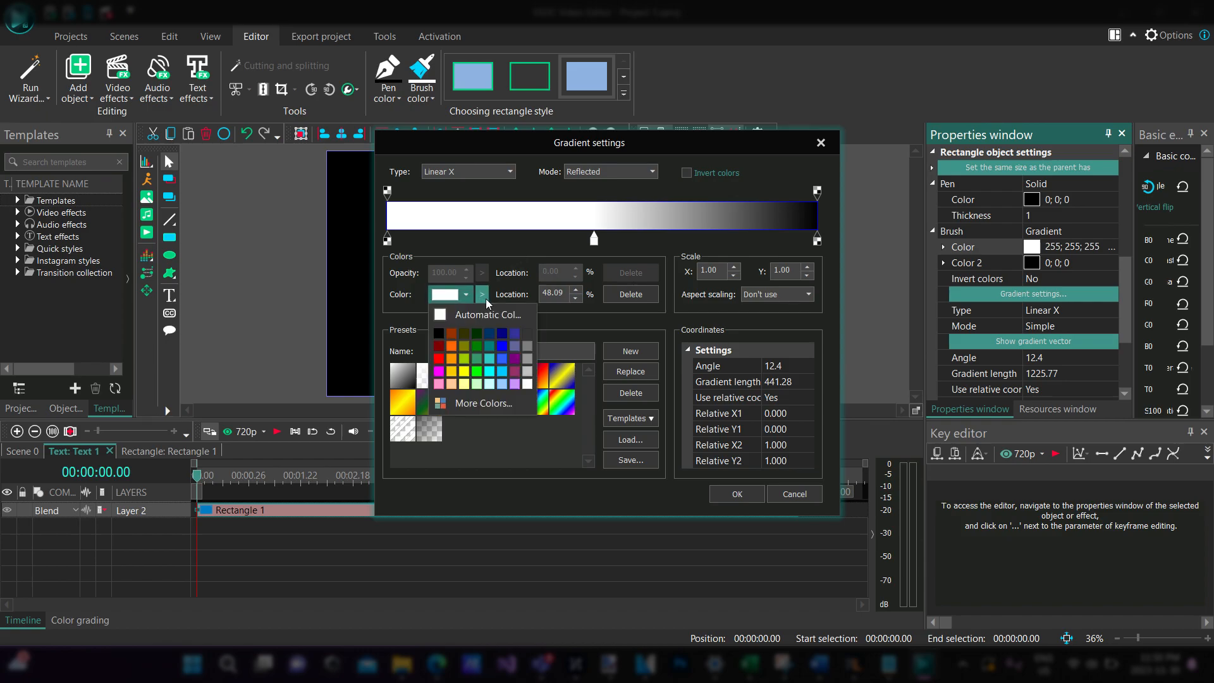
left_click(500, 404)
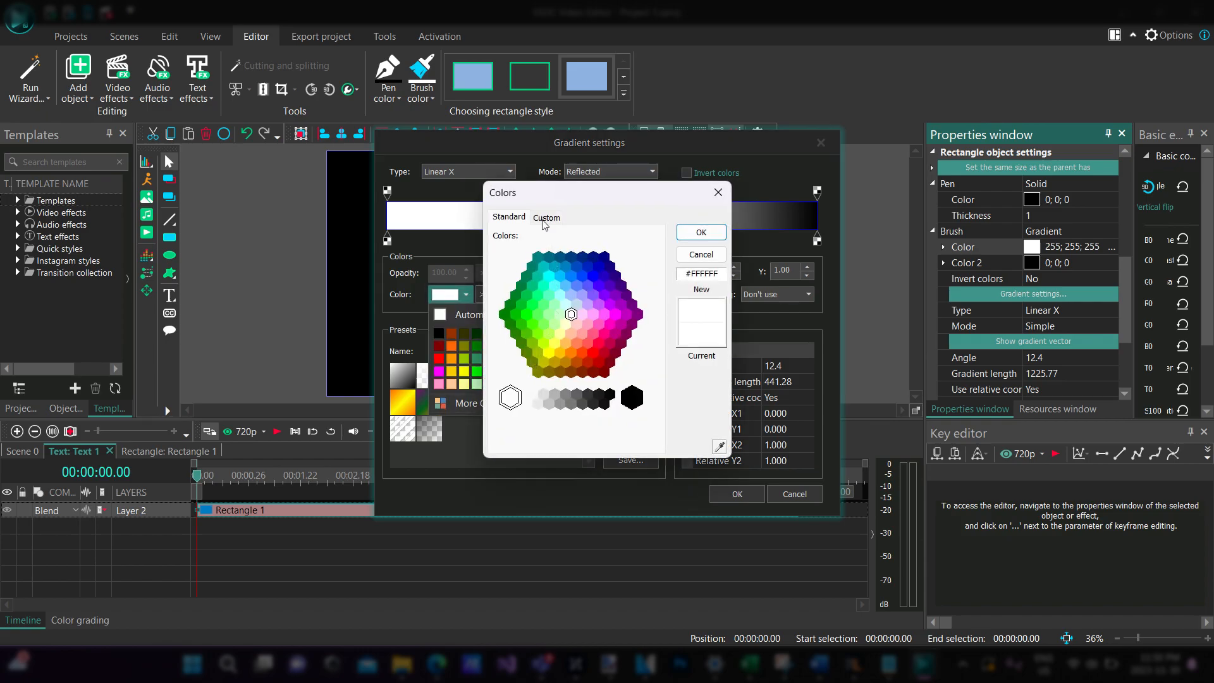
left_click(527, 315)
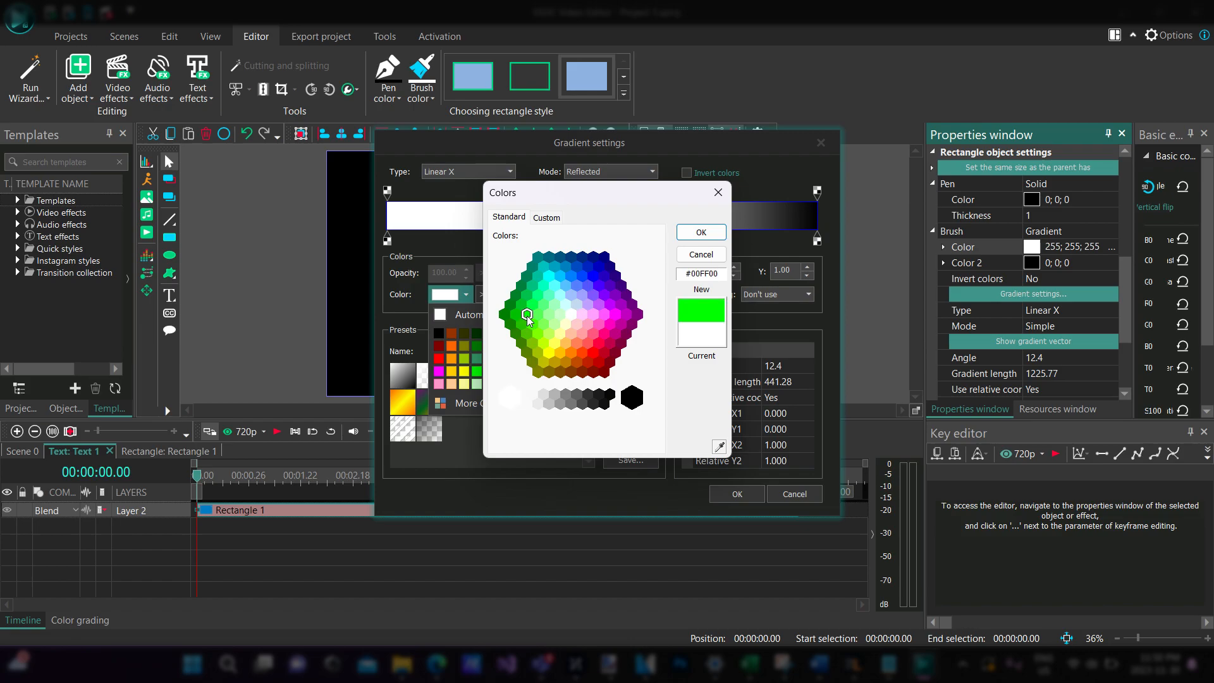
left_click(702, 233)
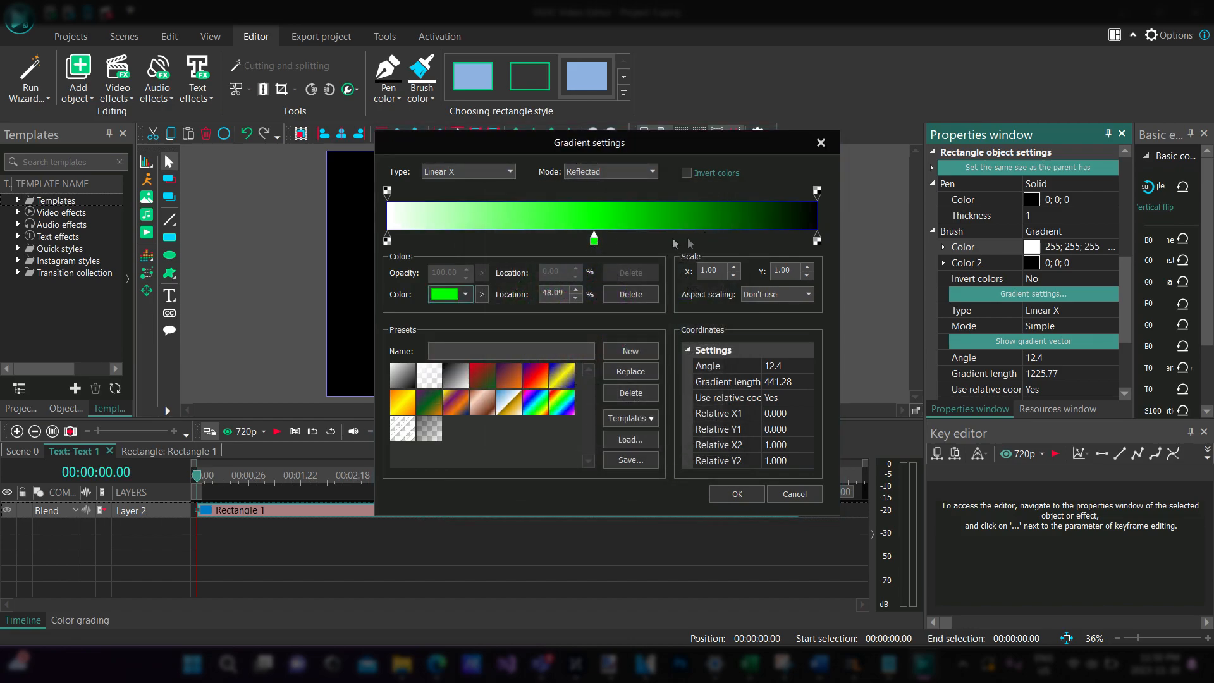
Step: Colour the gradient's end stop at 100% dark green and apply the gradient settings
left_click(818, 240)
left_click(472, 297)
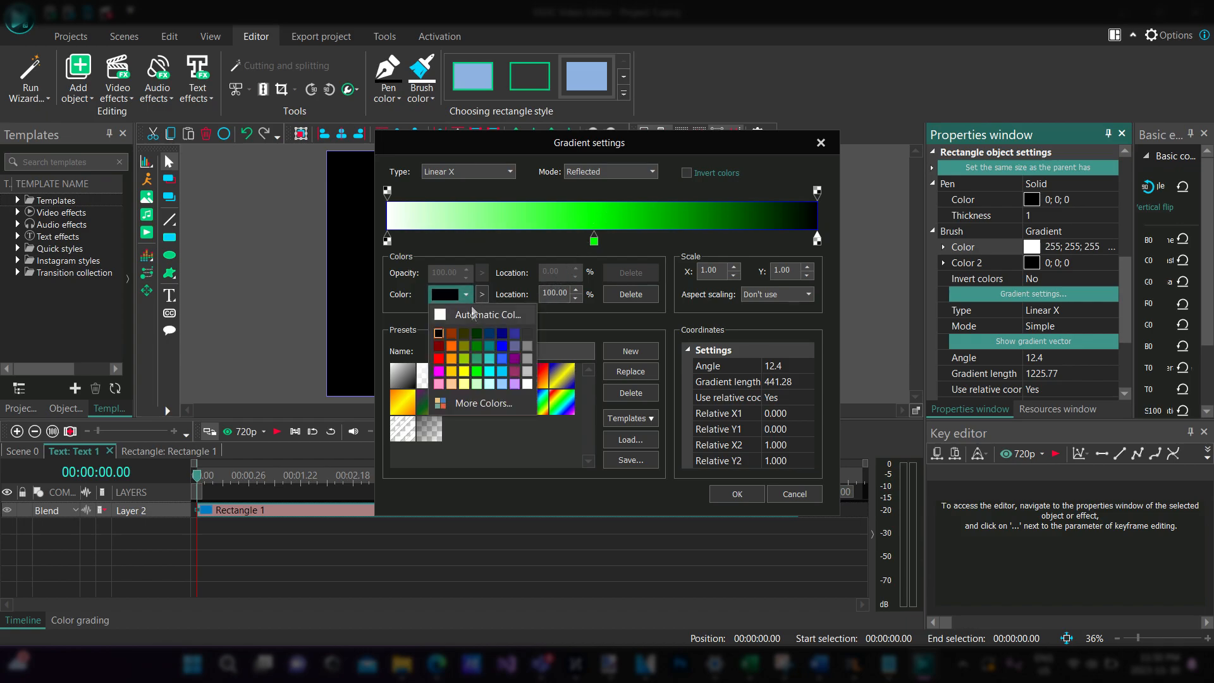
left_click(477, 335)
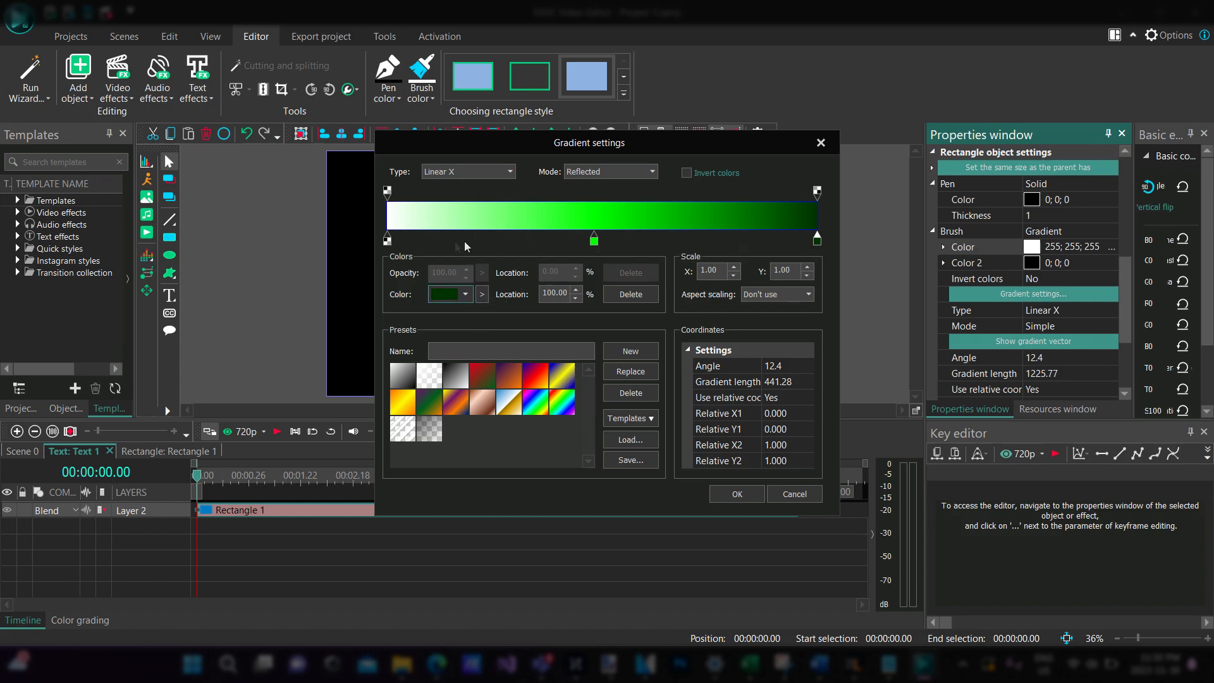
left_click(388, 241)
left_click(594, 239)
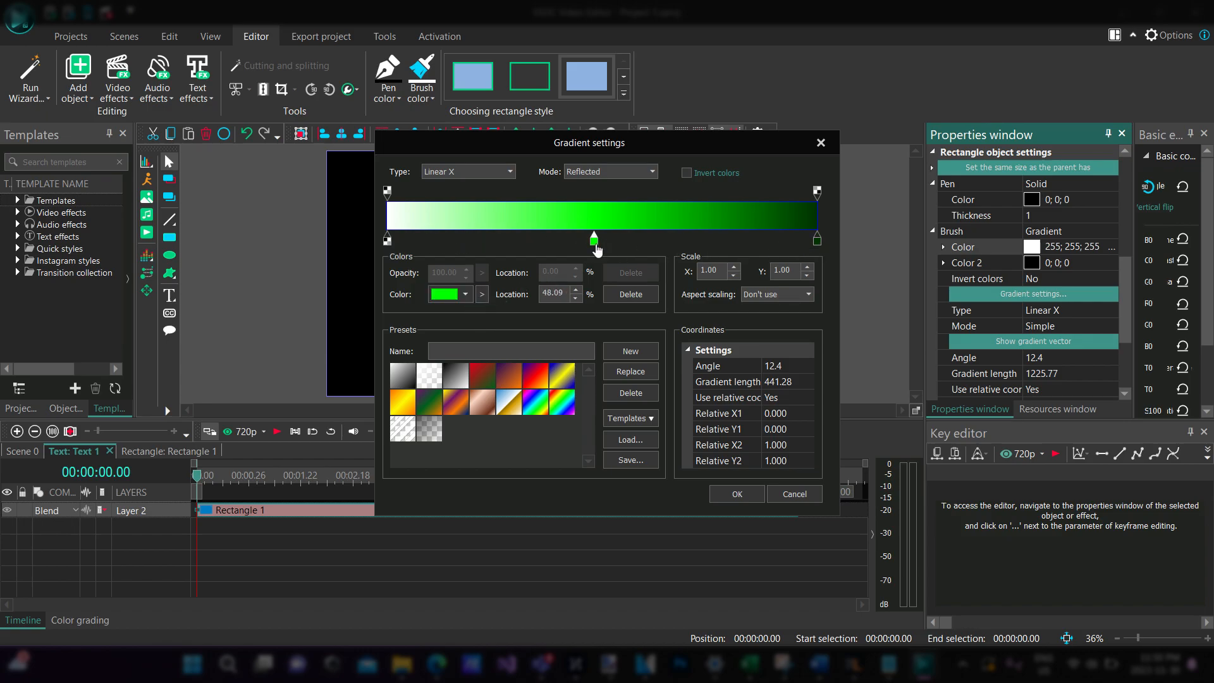
left_click(817, 241)
left_click(737, 494)
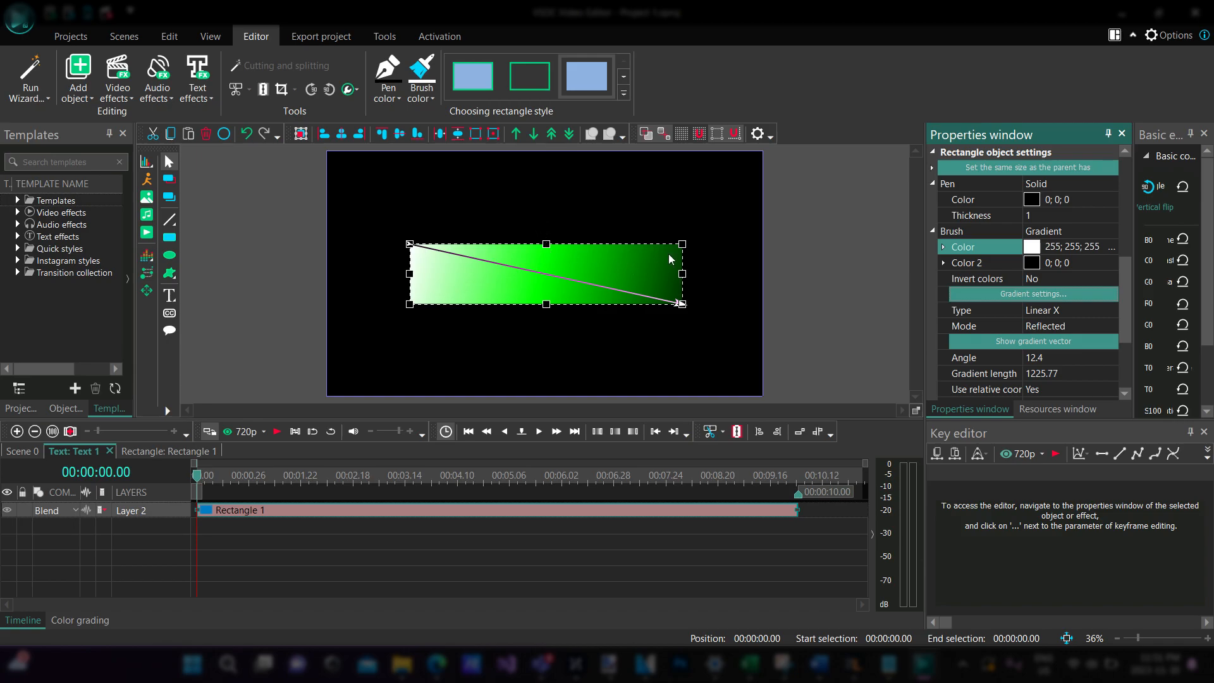
Step: Set the rectangle layer's composition mode to Source in so the gradient fills only the letter outlines
left_click(74, 513)
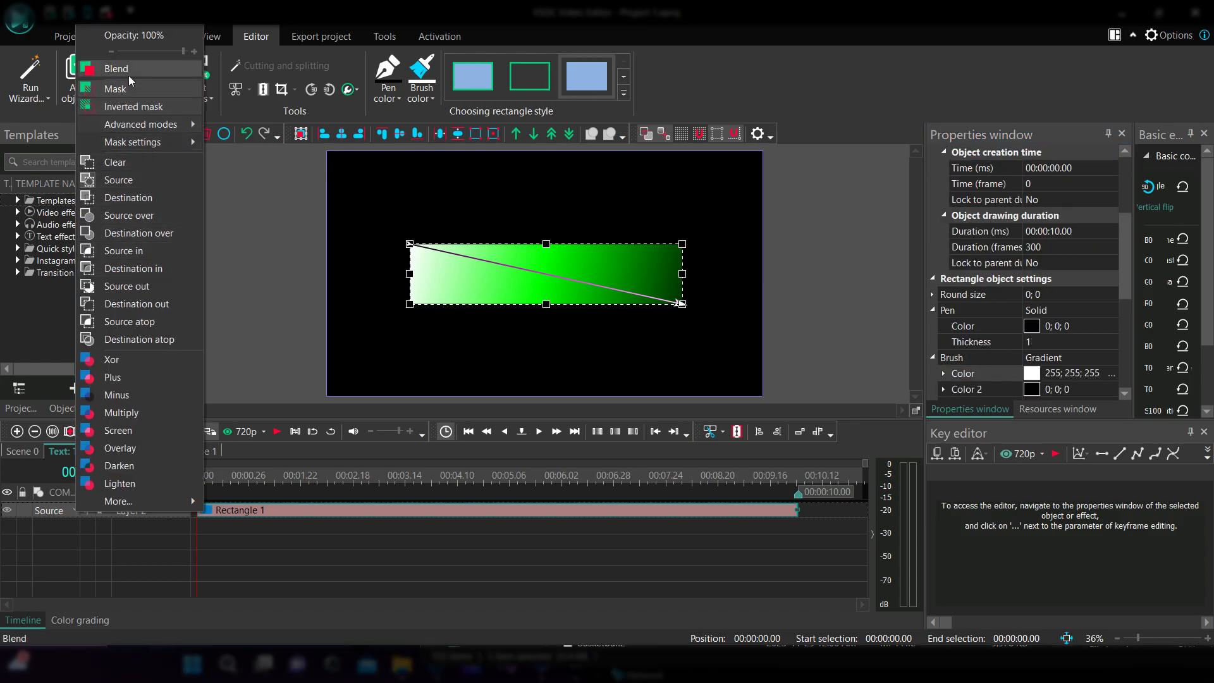
left_click(113, 251)
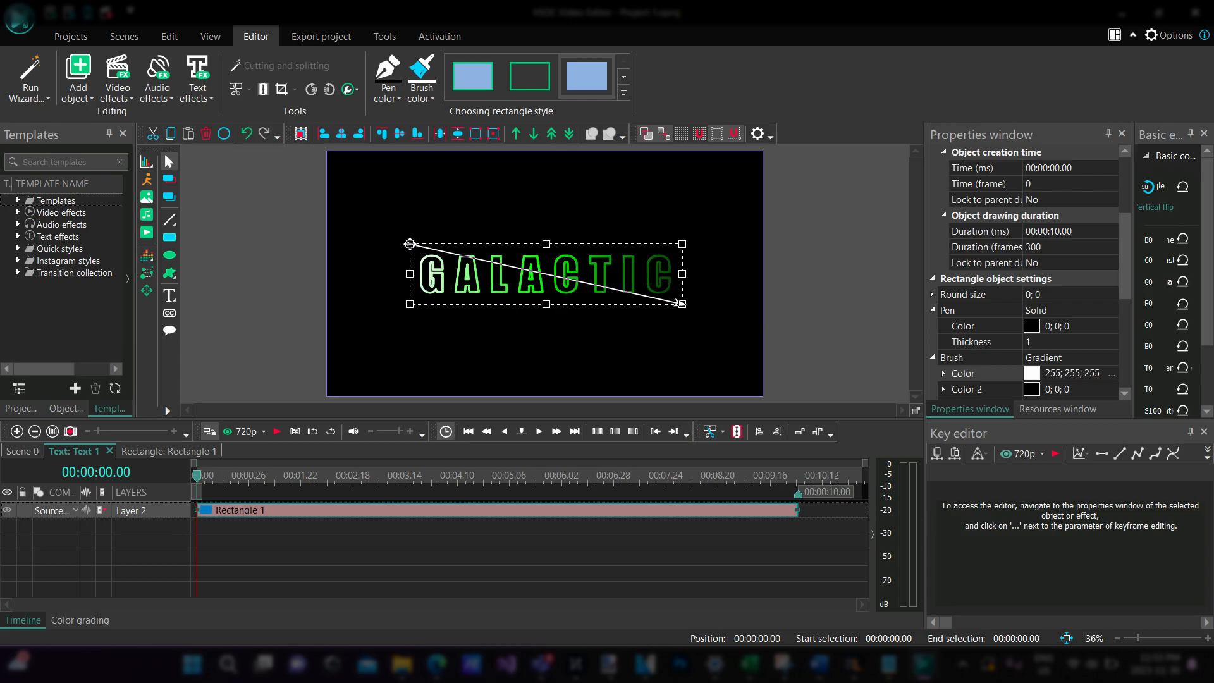
Step: Move the gradient vector's start point to the middle of the GALACTIC title and deselect the rectangle
left_click_drag(411, 246, 546, 266)
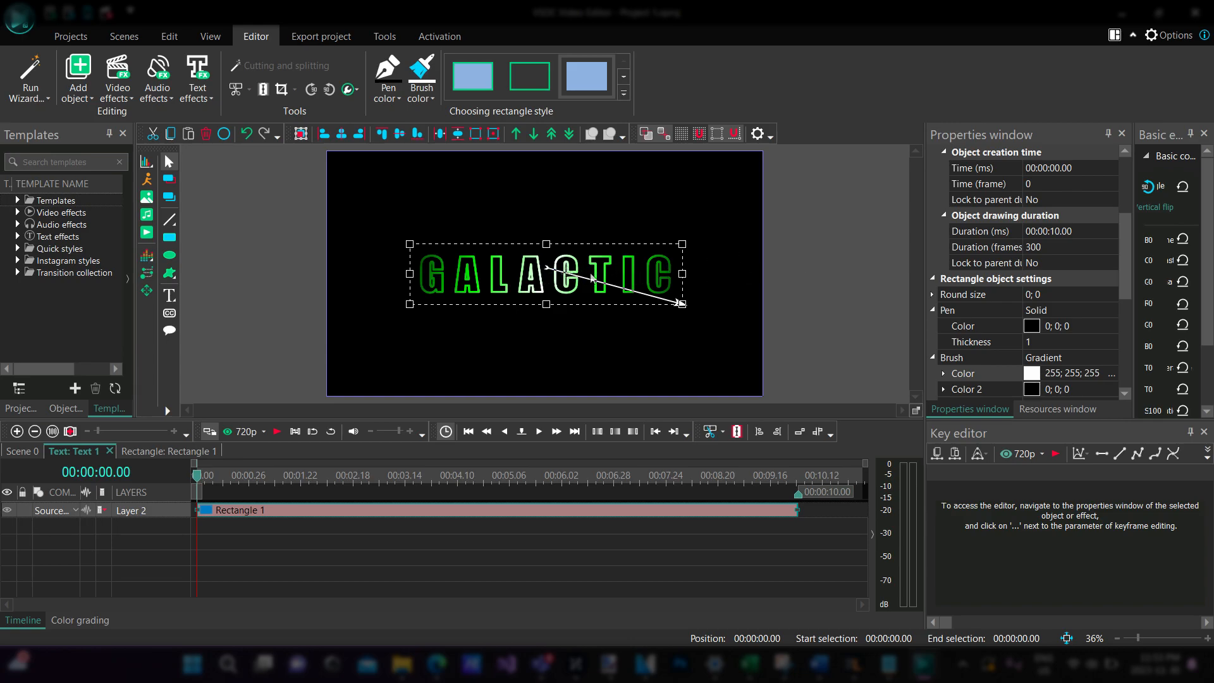
left_click_drag(546, 267, 417, 246)
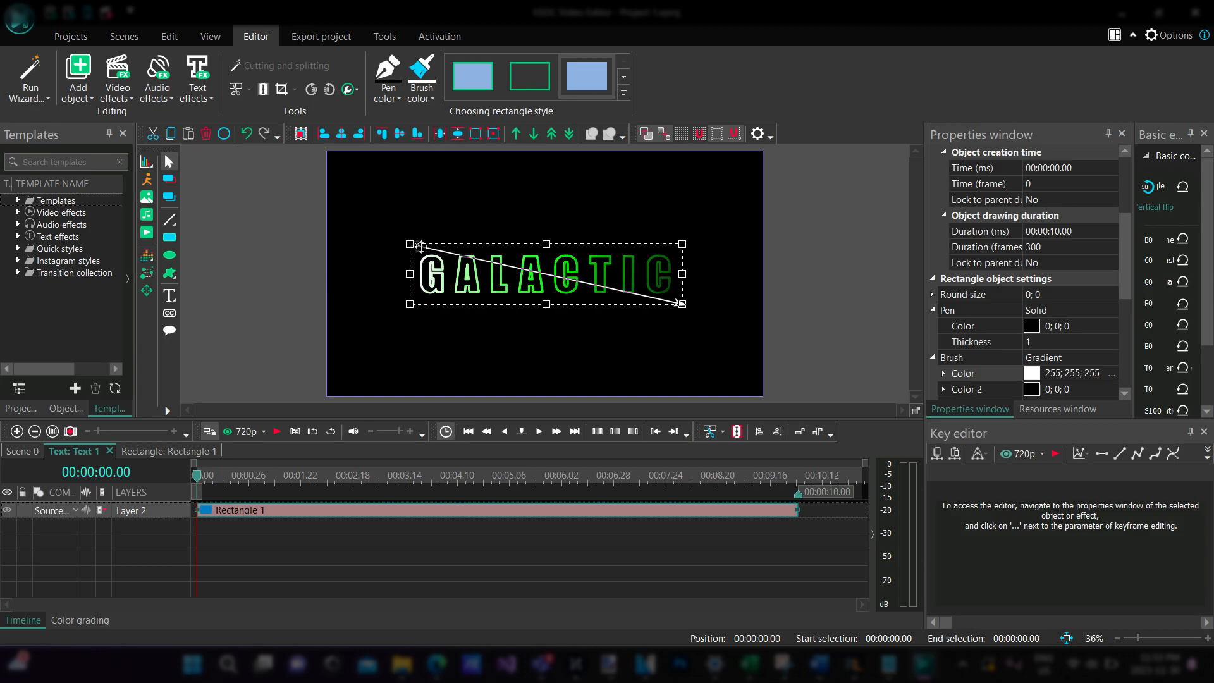
left_click_drag(419, 246, 545, 268)
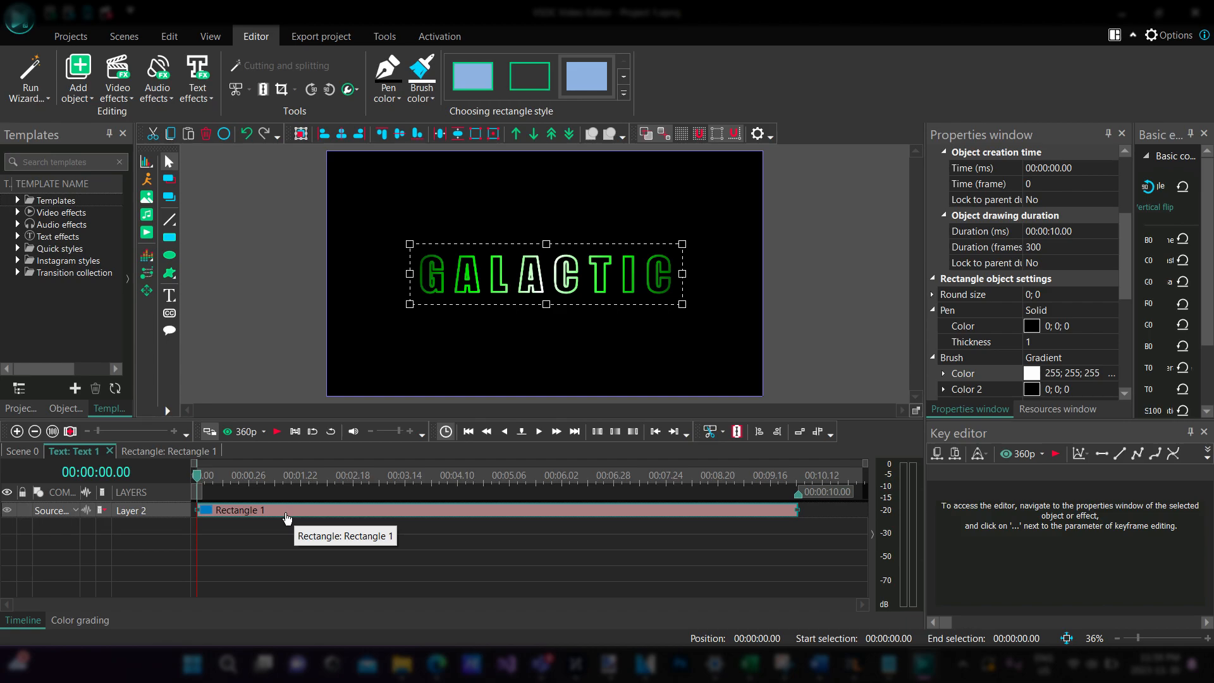
left_click(256, 530)
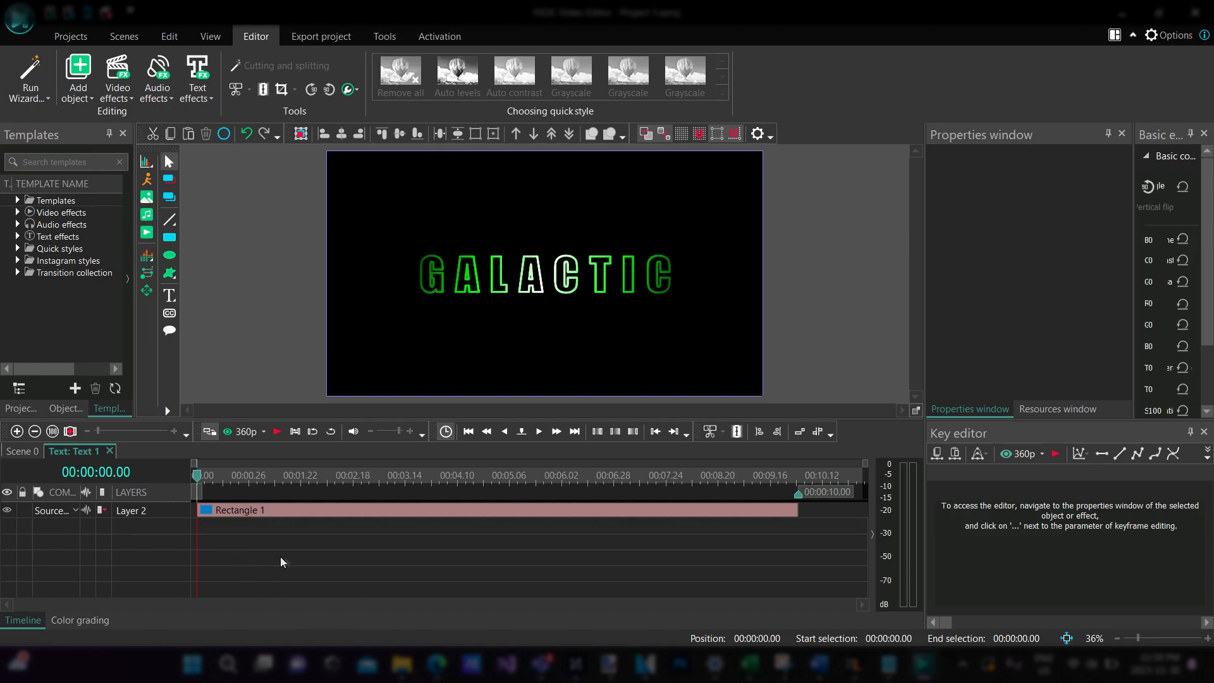
Step: Add a Motion blur filter inside the text object, spanning the whole parent duration on a new layer
left_click(127, 98)
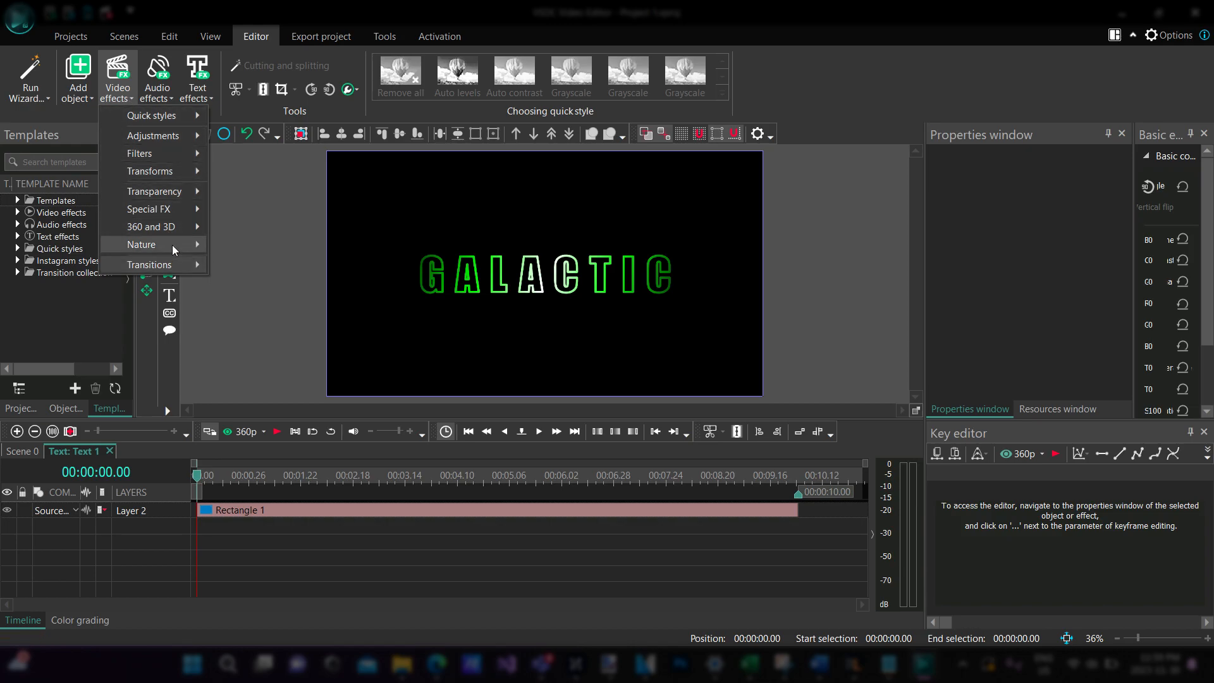
mouse_move(172, 244)
mouse_move(168, 158)
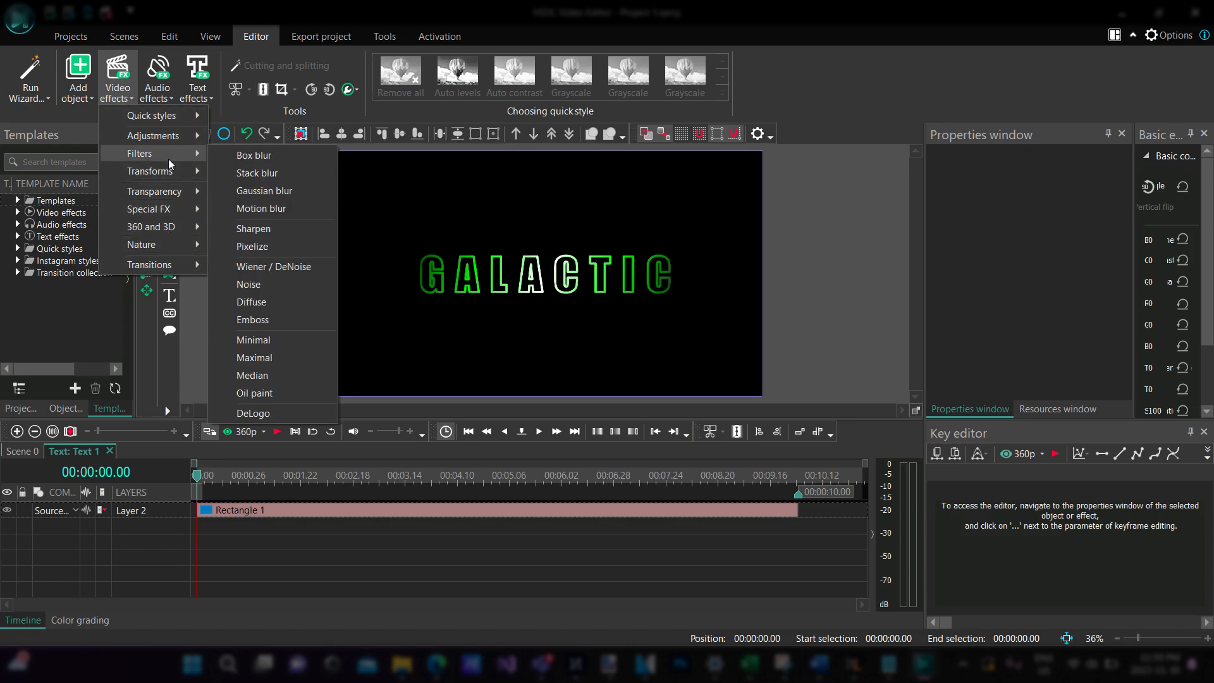
left_click(261, 207)
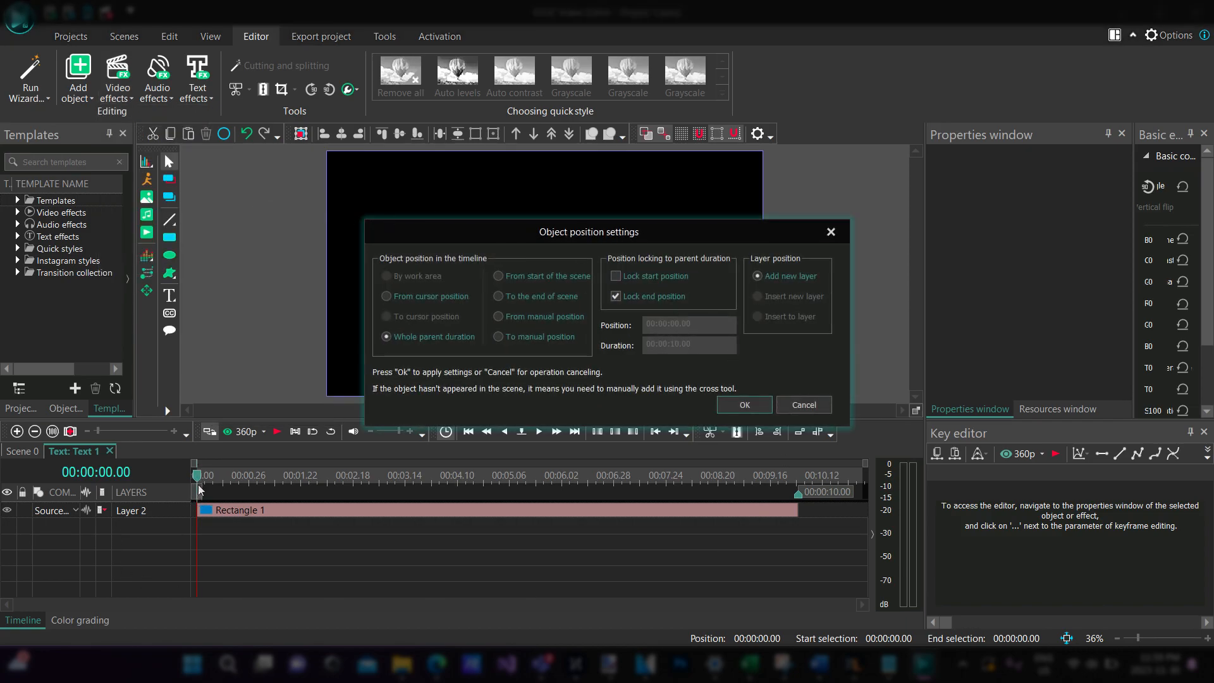
left_click(738, 406)
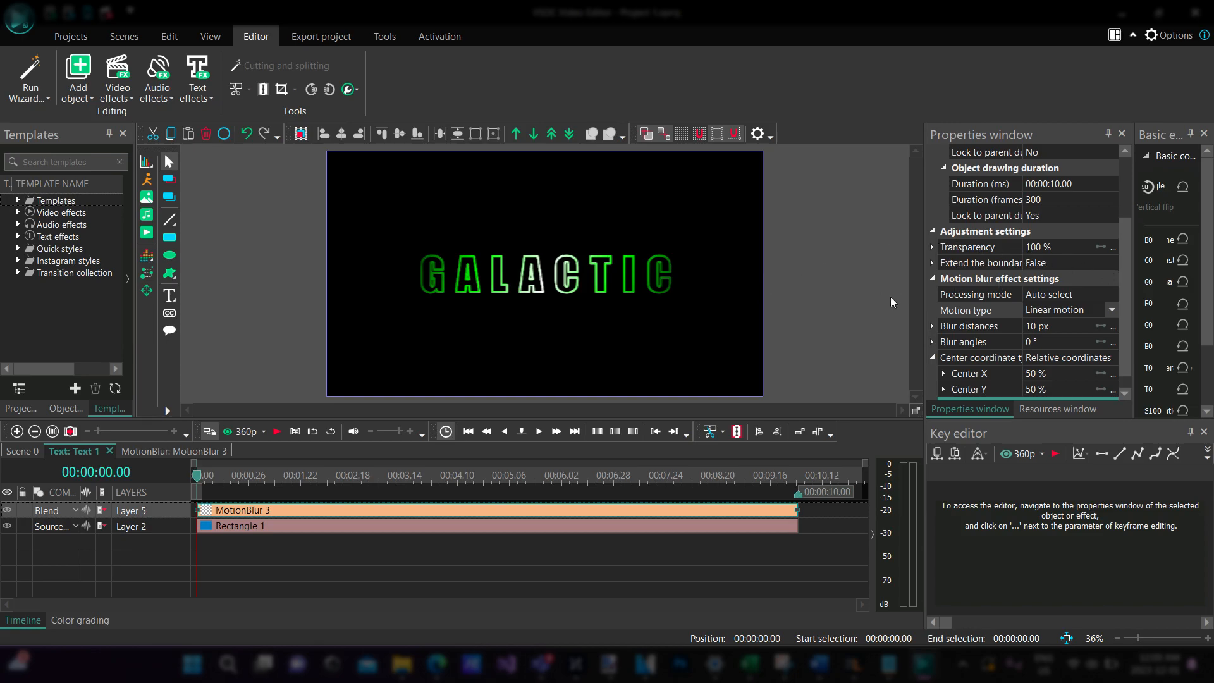
Step: Set the motion blur effect's motion type to Zoom motion
scroll(1056, 290, "down", 1)
scroll(1050, 234, "up", 2)
scroll(1057, 256, "down", 2)
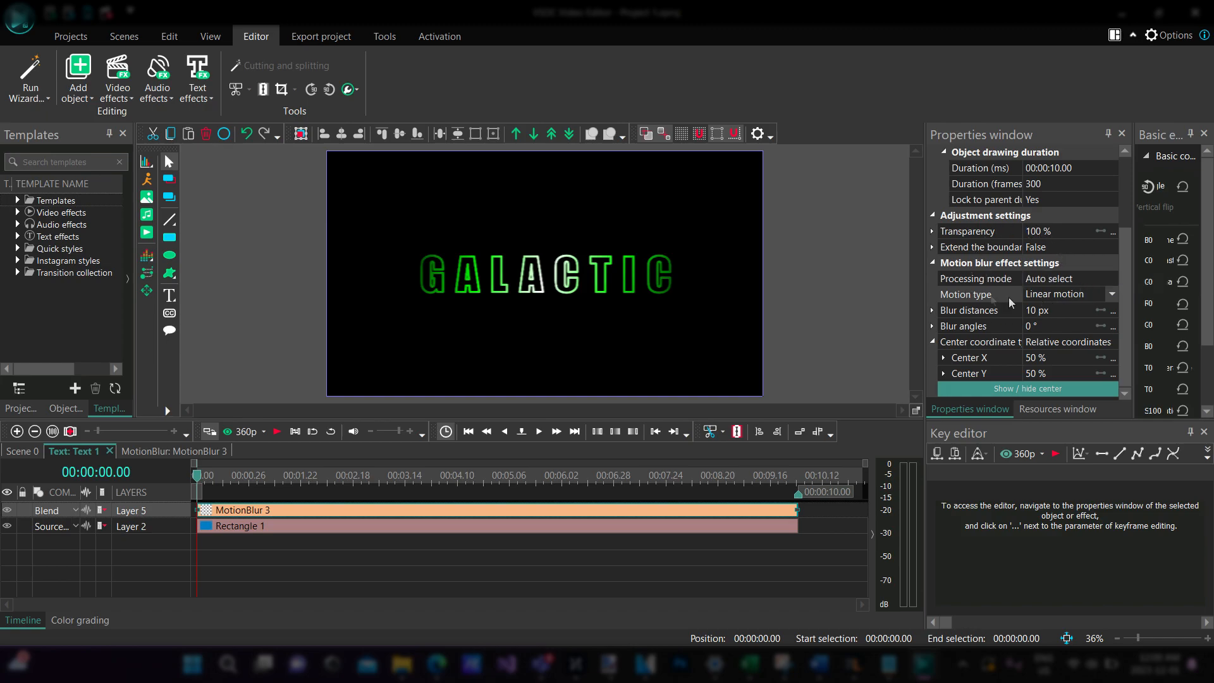
left_click(1111, 295)
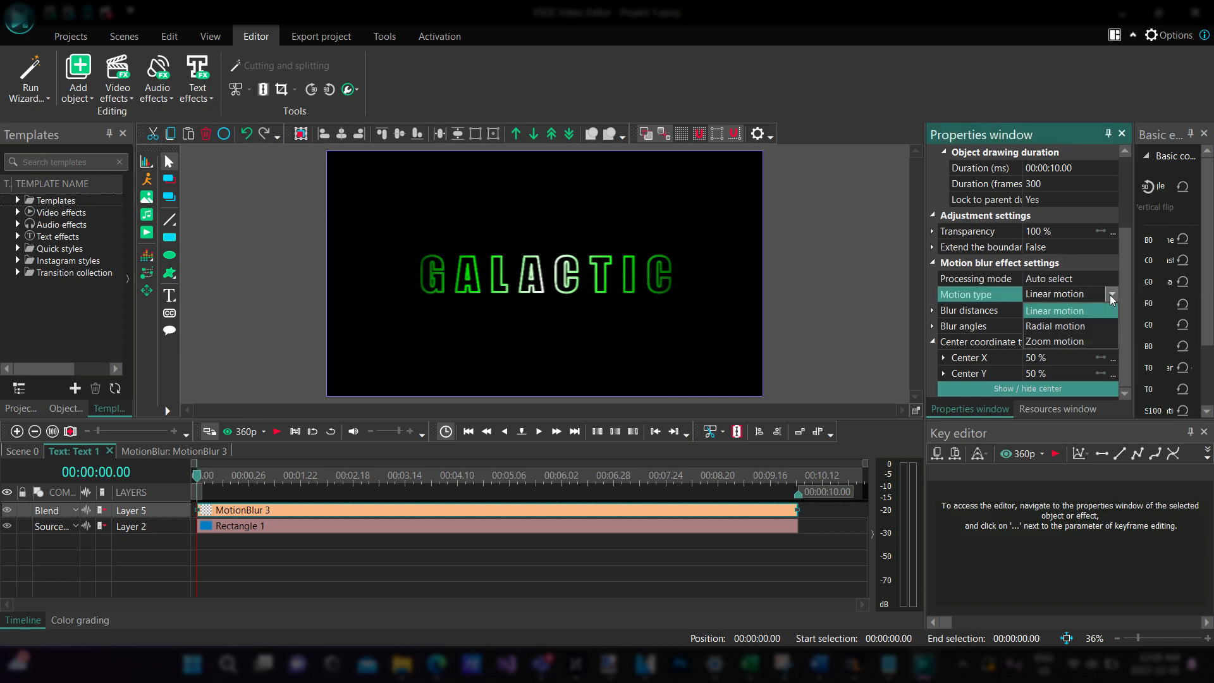
left_click(1055, 342)
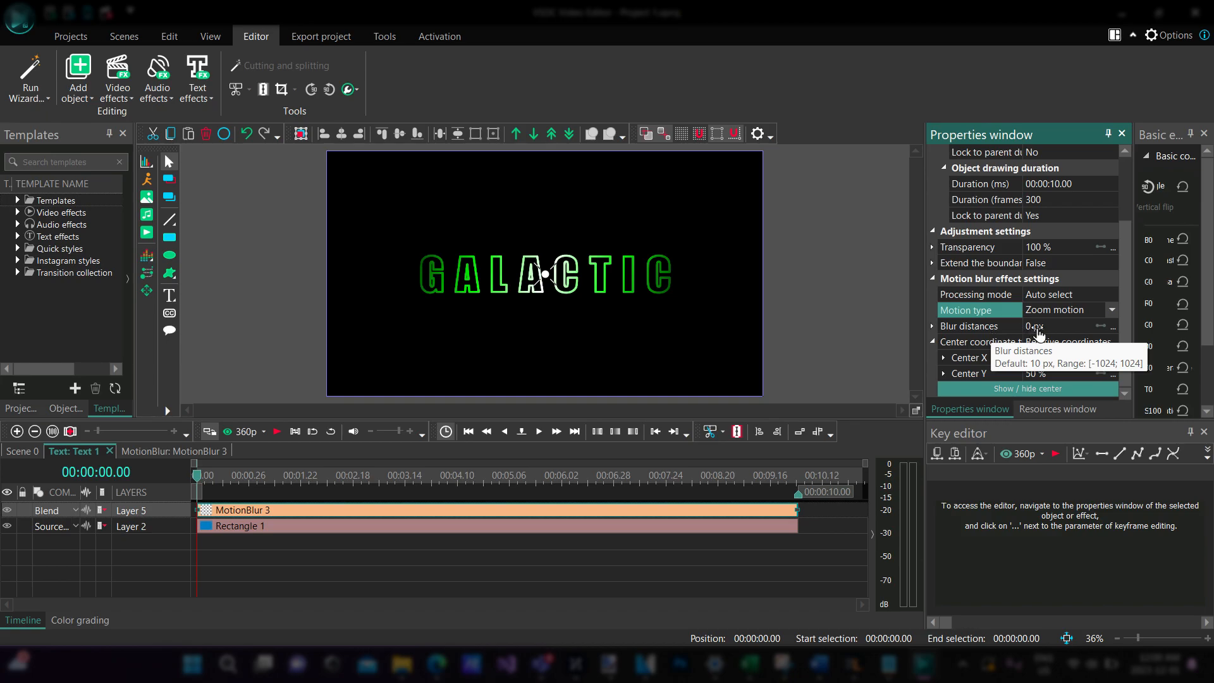
Step: Make the blur distances change linearly over time from 0 to 50 px
left_click(1101, 326)
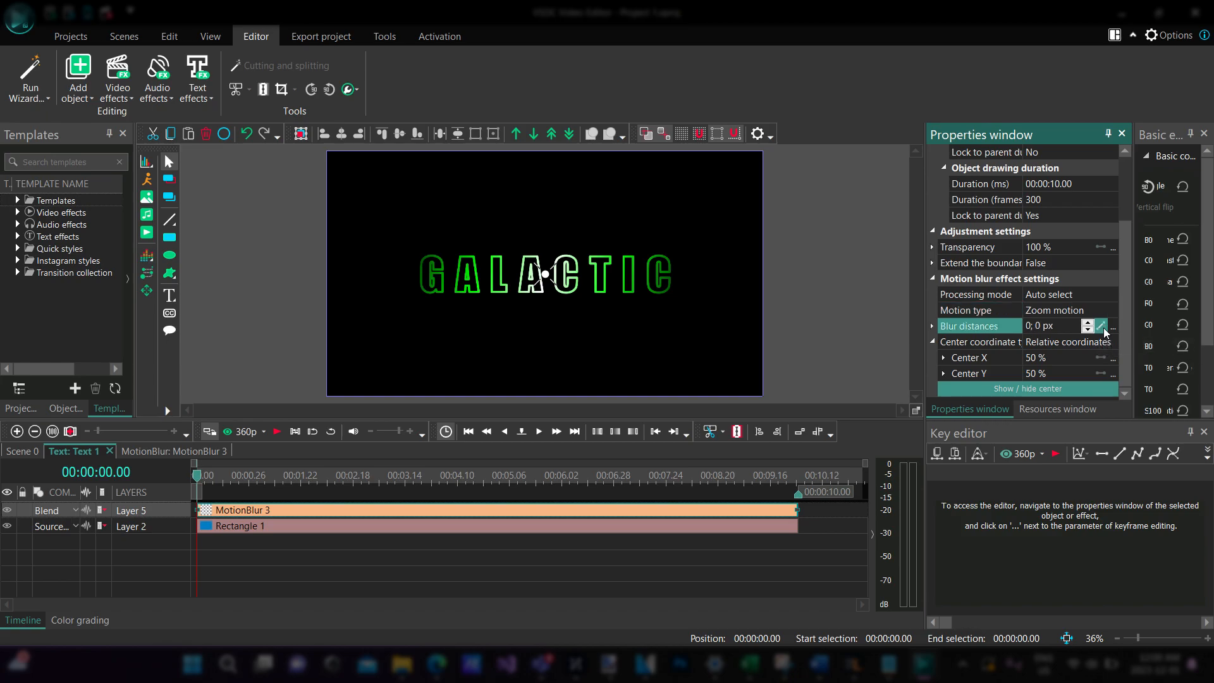
left_click(1031, 328)
key("BackSpace")
type("50")
Step: Play the zoom blur animation at 720p preview quality
left_click(256, 431)
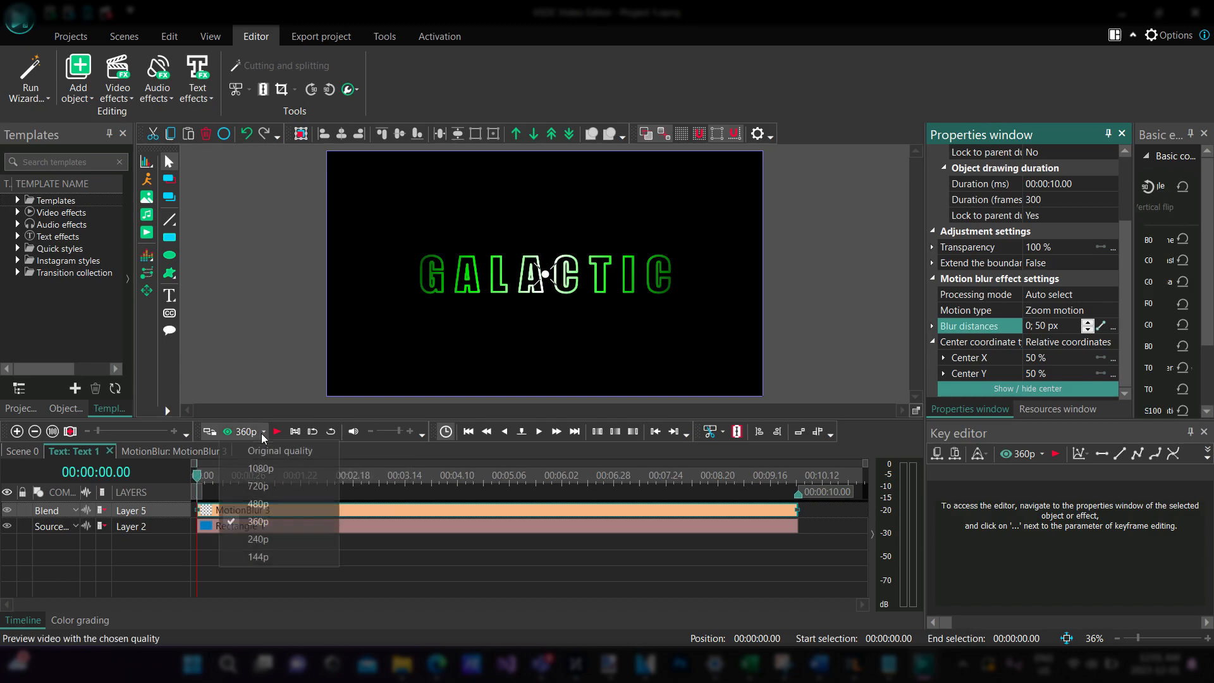
left_click(268, 487)
key("space")
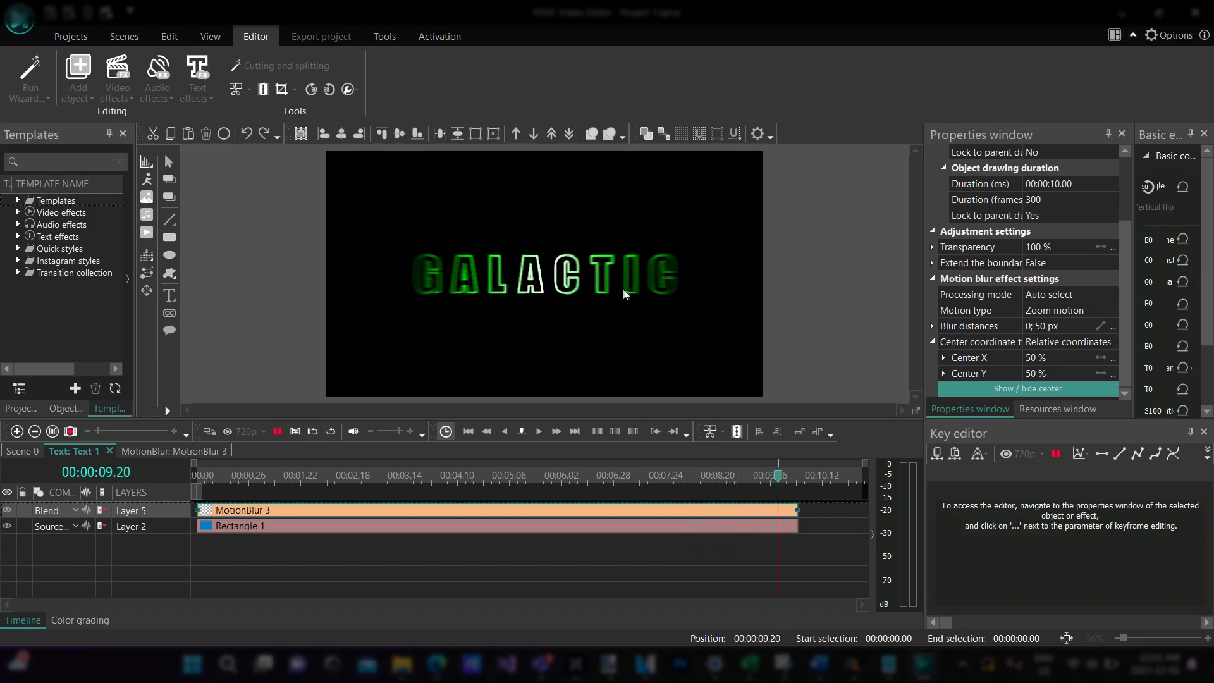
key("space")
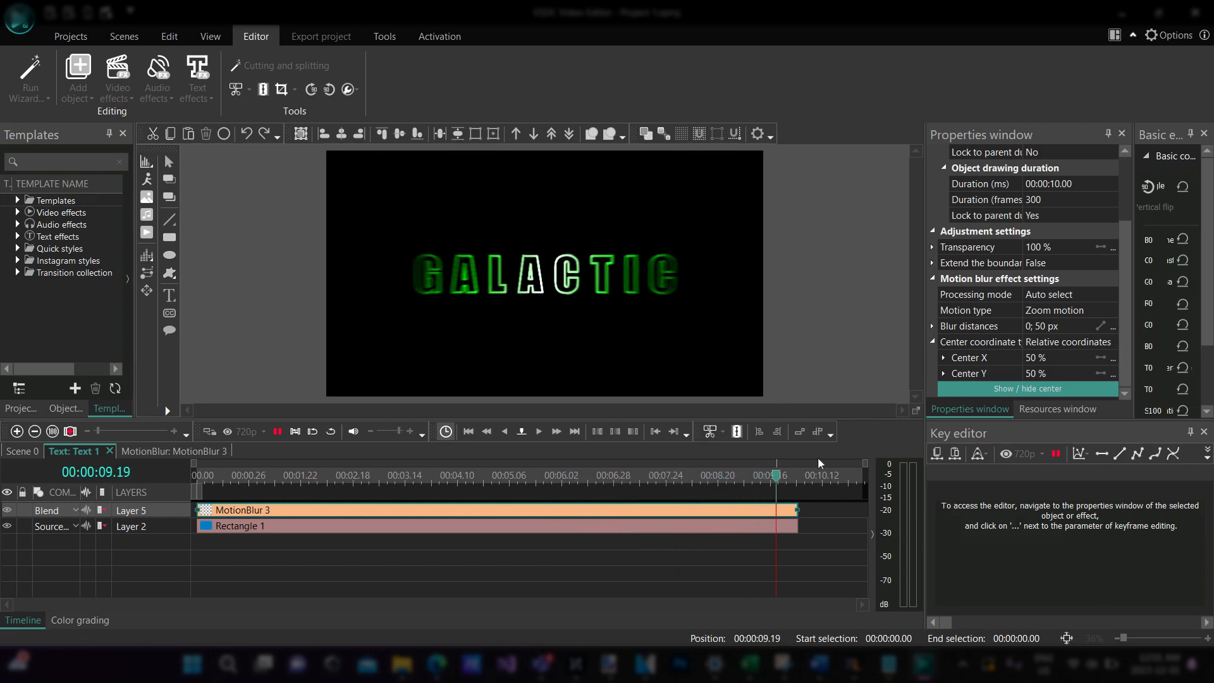
Step: Return to the start of the timeline and play the opening seconds at 360p preview quality for comparison
left_click_drag(806, 479, 180, 480)
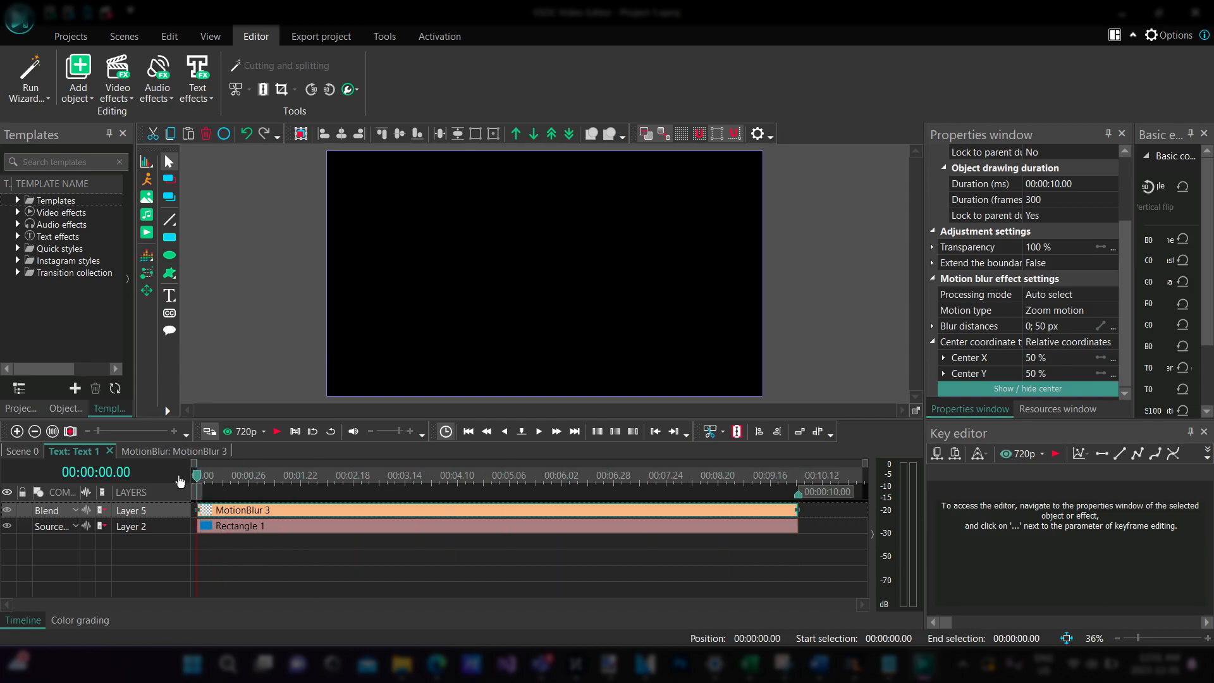
left_click(263, 432)
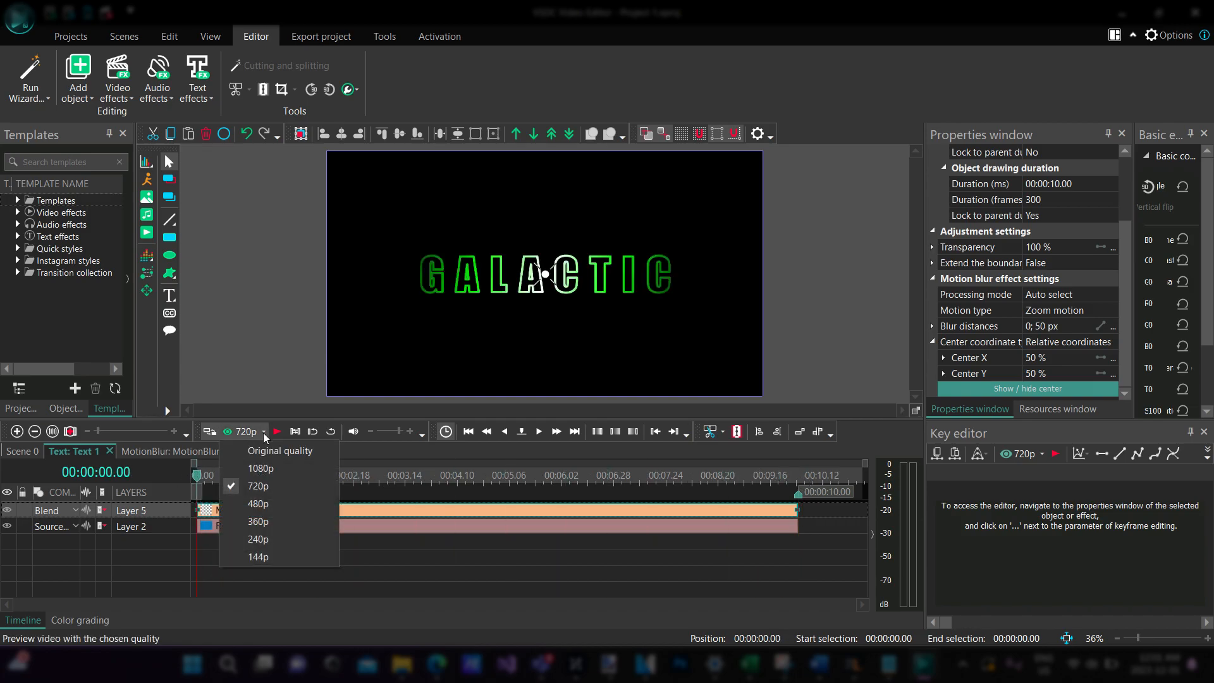
left_click(271, 526)
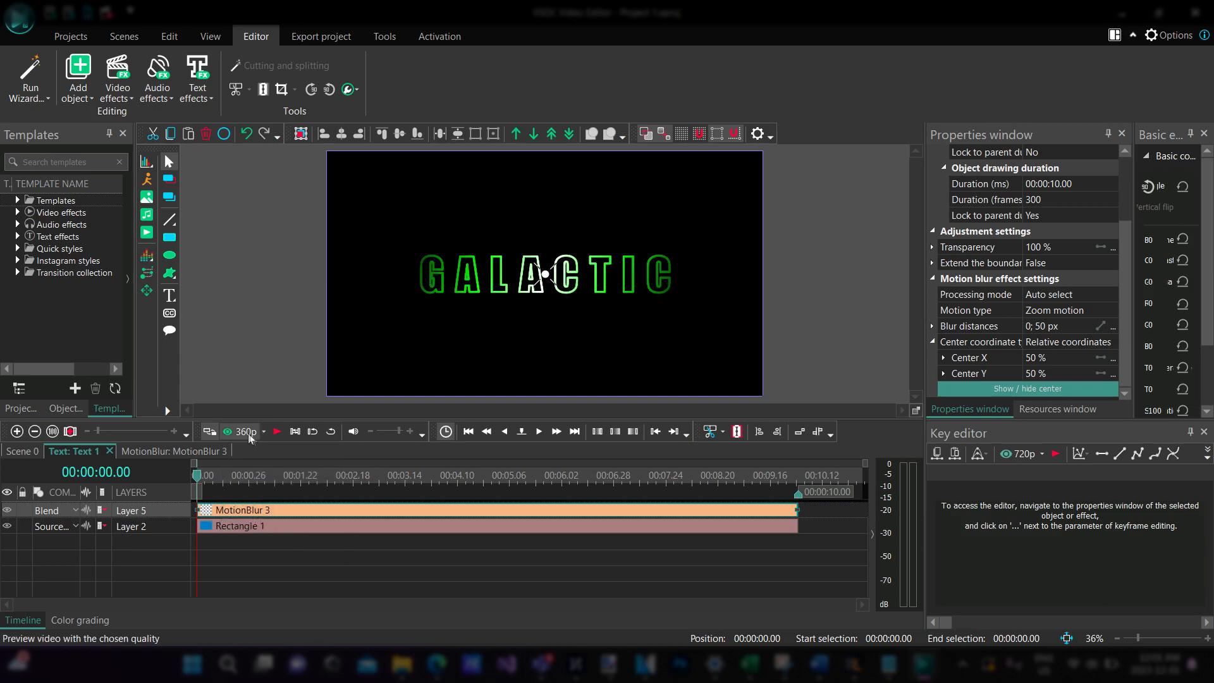
left_click(277, 431)
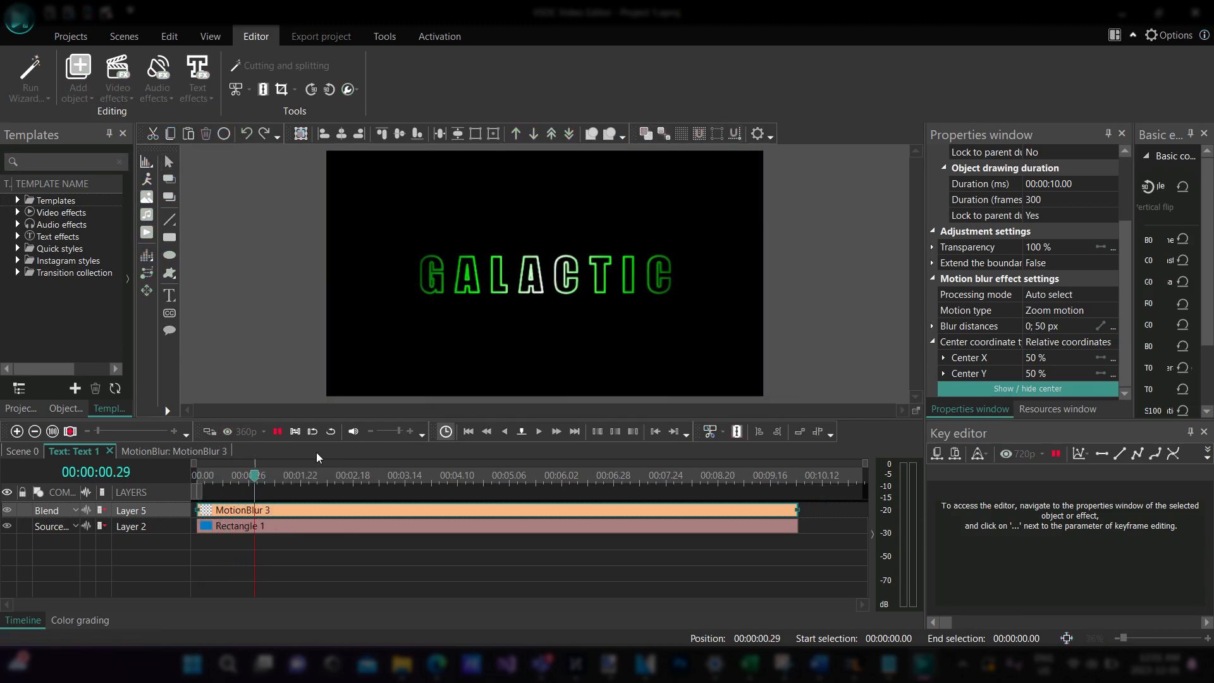
left_click(277, 431)
Step: Switch the preview quality back to 720p, play the rest of the animation and scrub through its final seconds
left_click(263, 432)
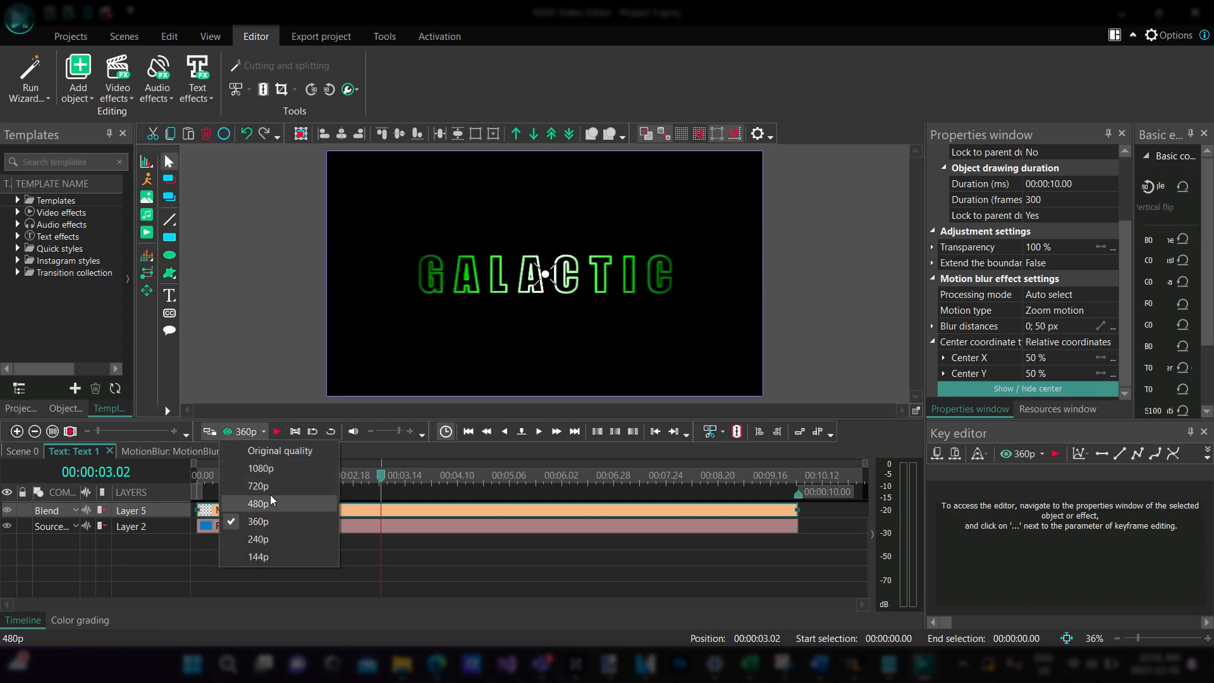
left_click(285, 483)
left_click_drag(383, 481, 357, 476)
key("space")
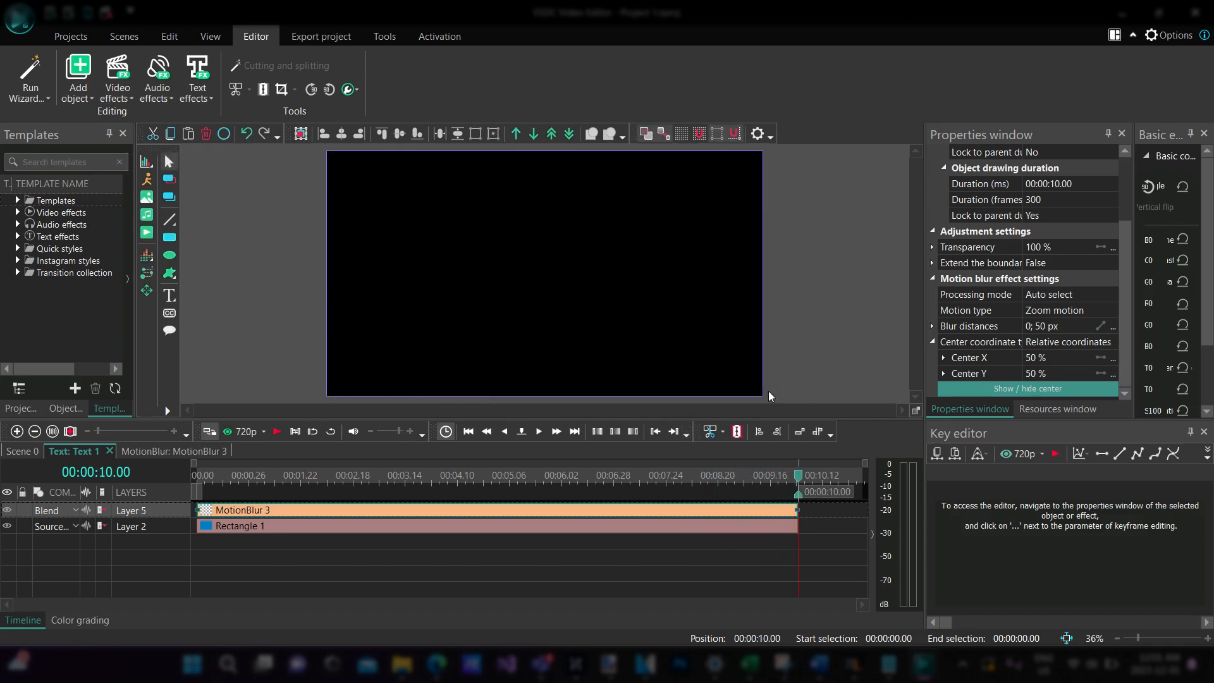
left_click_drag(797, 484, 711, 487)
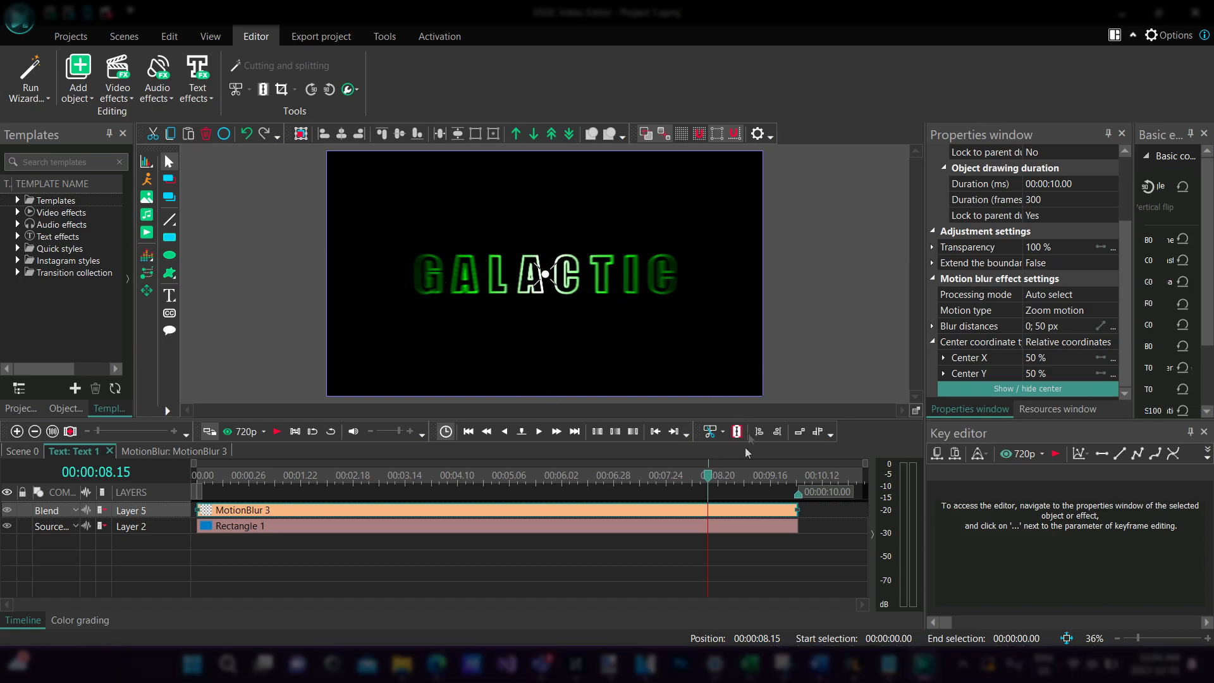
left_click_drag(711, 484, 792, 484)
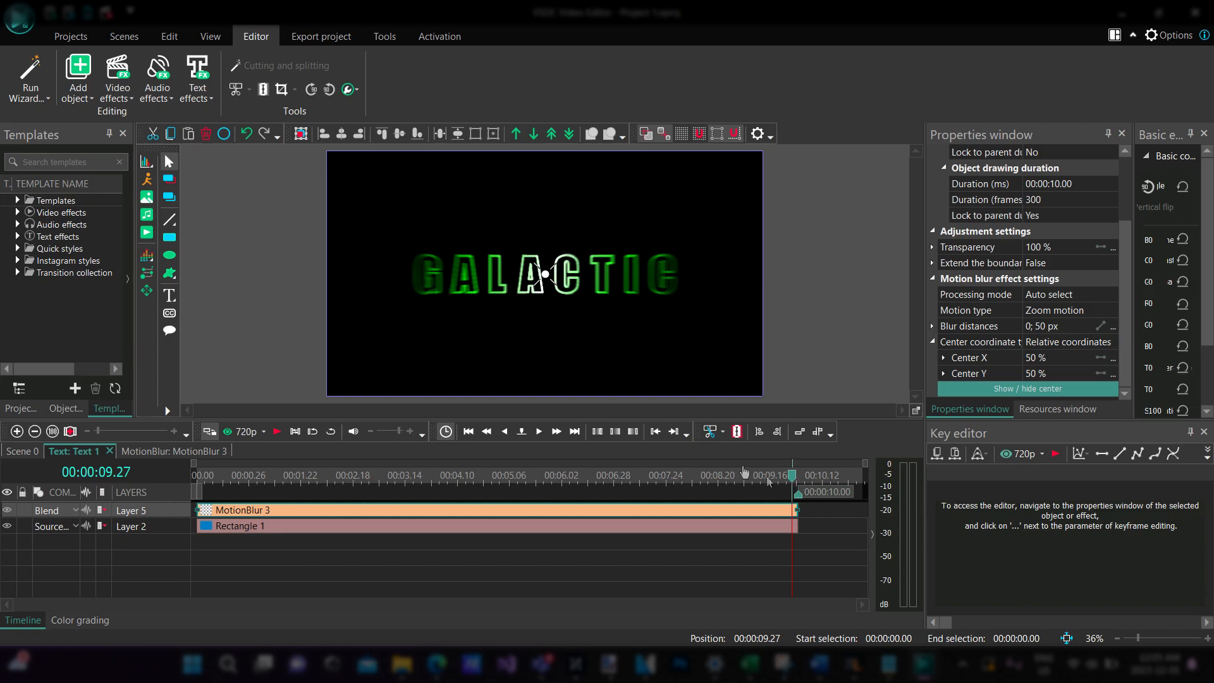
left_click_drag(793, 484, 798, 484)
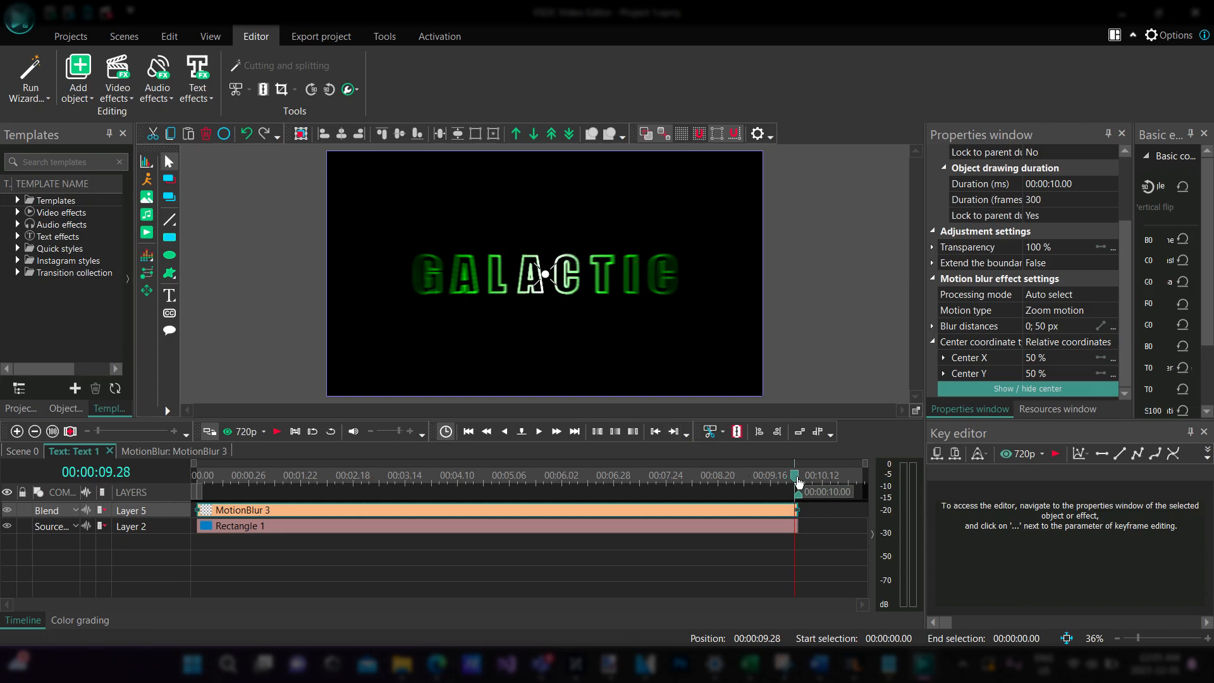
Step: Return to Scene 0, paste a copy of the GALACTIC text object and align it with the start of the timeline
left_click(26, 453)
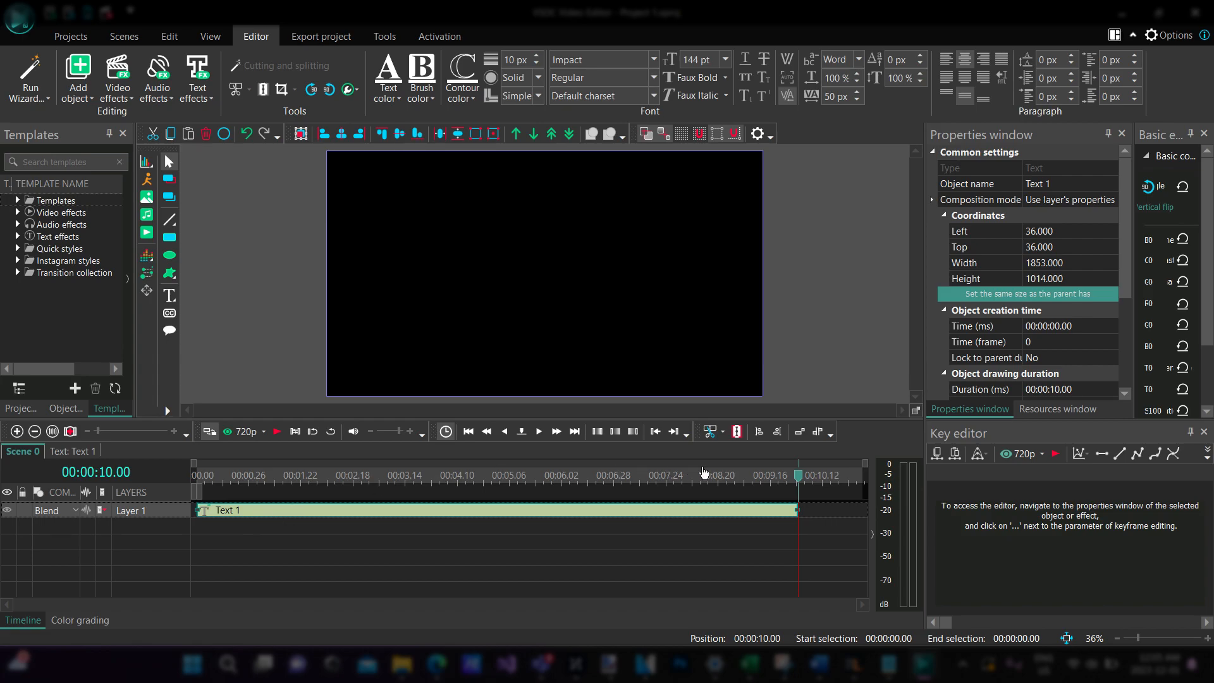
left_click_drag(800, 476, 415, 496)
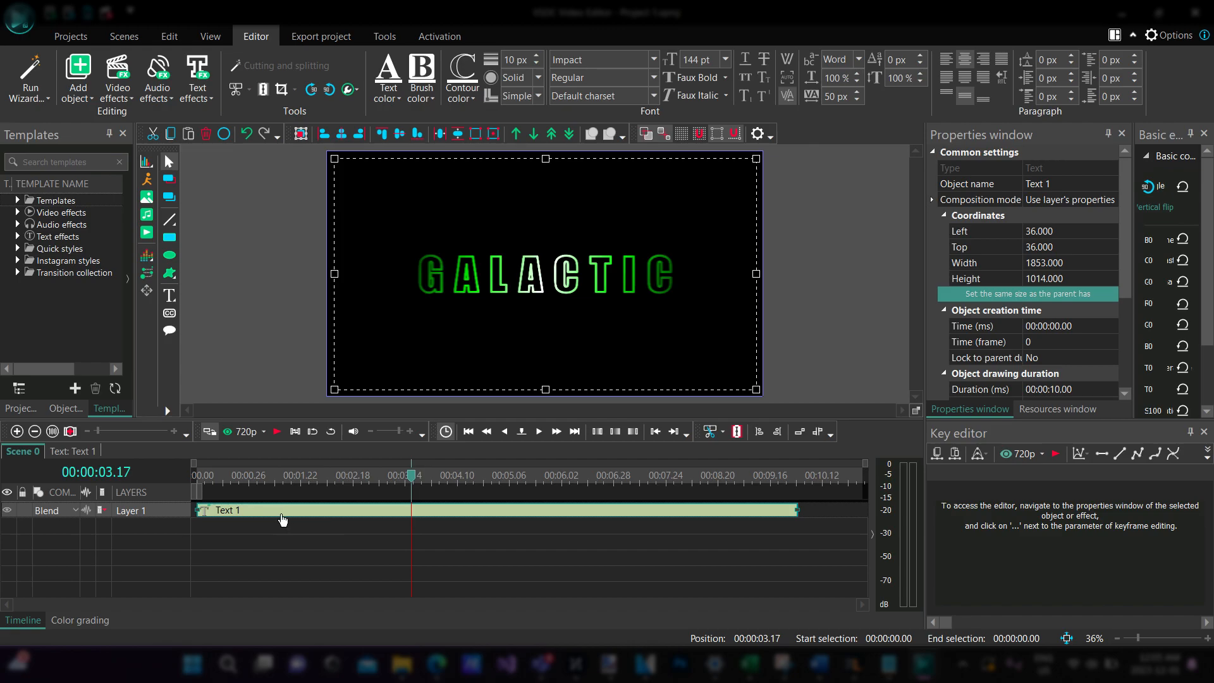
key("ctrl+v")
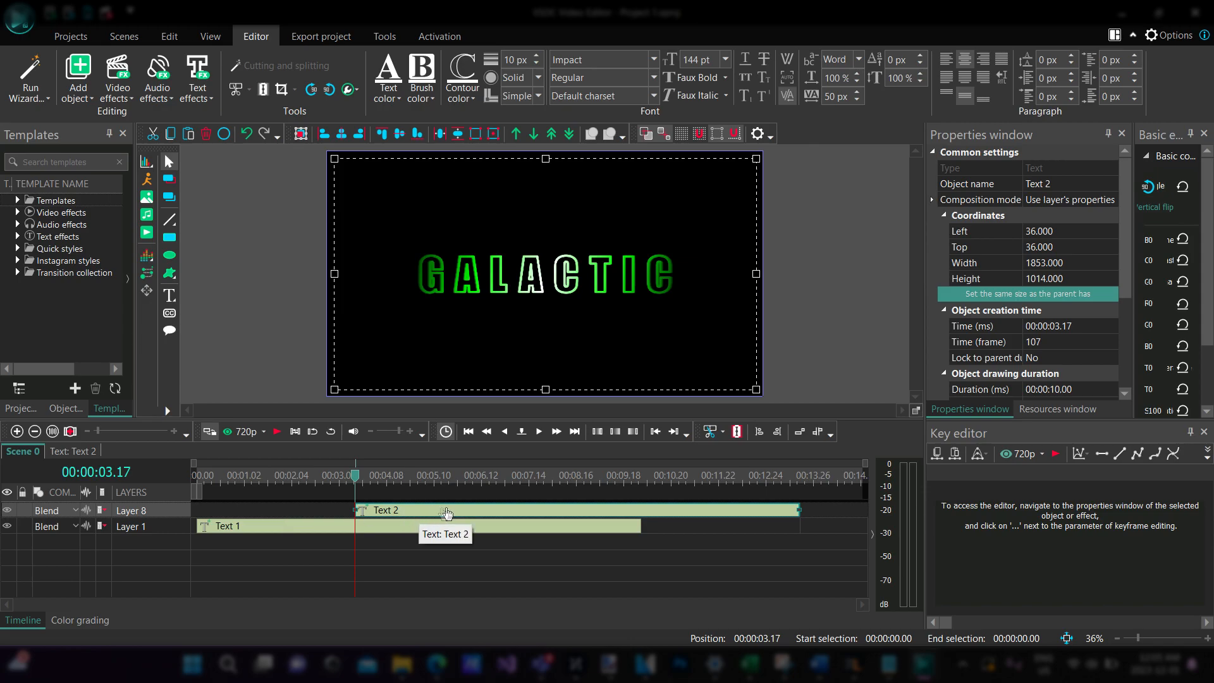
left_click_drag(568, 514, 406, 519)
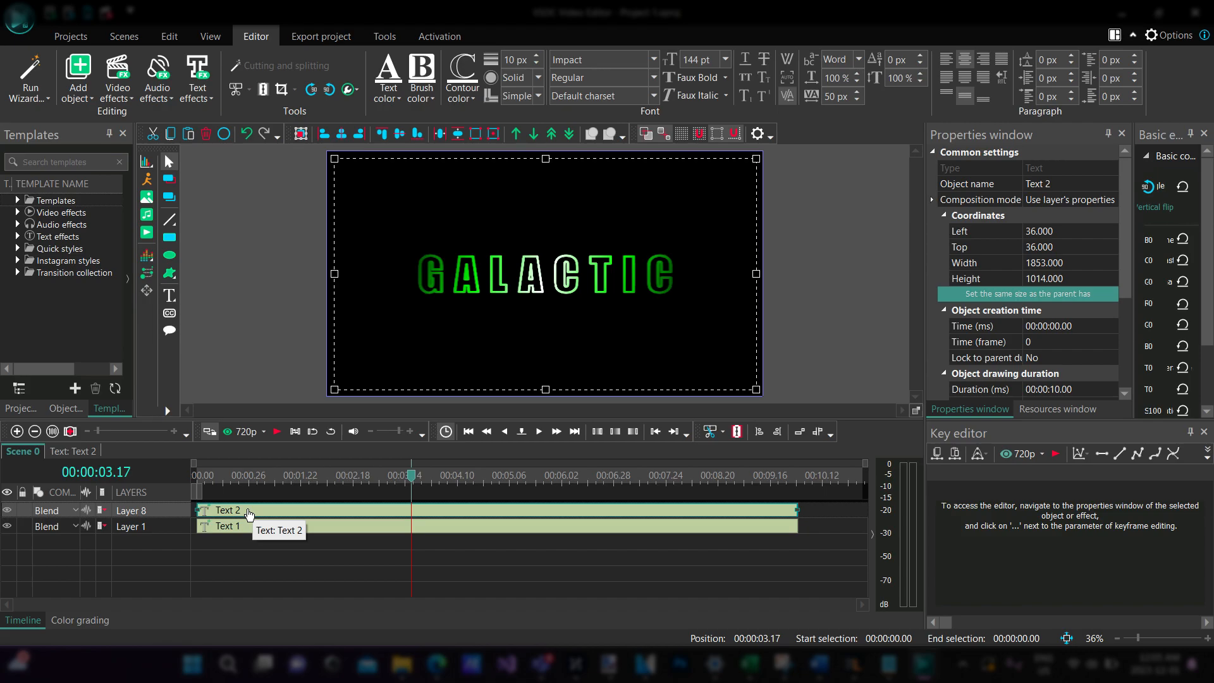
Step: Inside the second text object, set the motion blur's blur distances to 0; 100 px
double_click(250, 511)
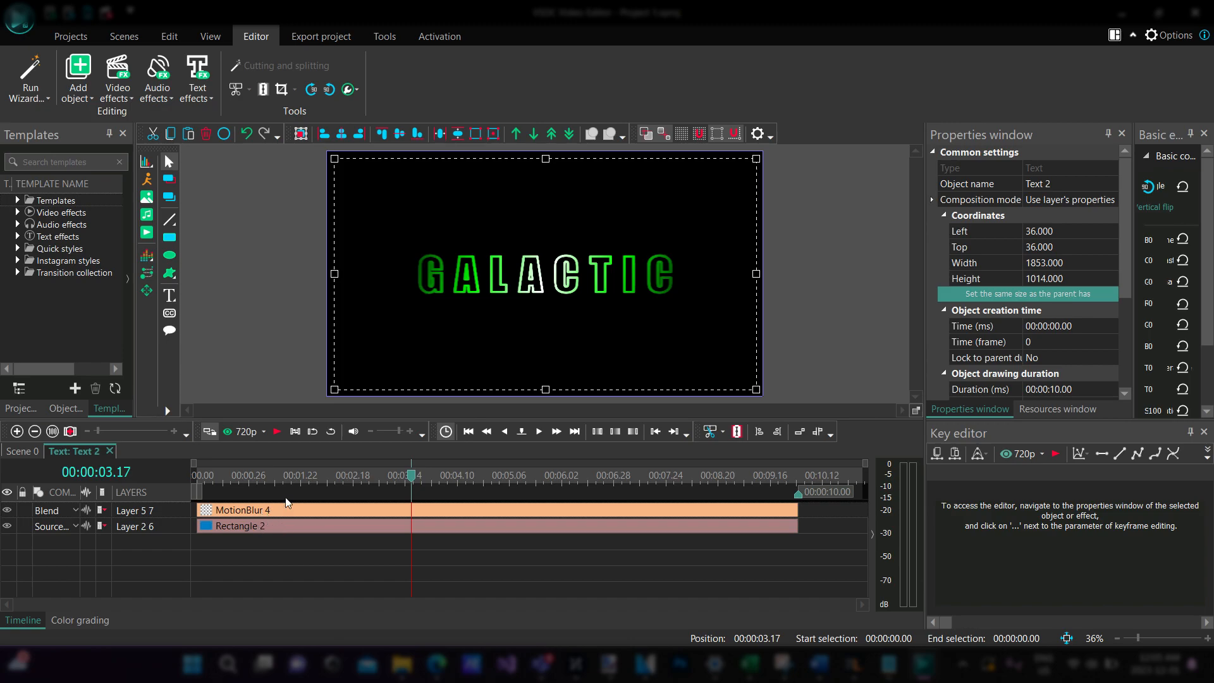
left_click(277, 531)
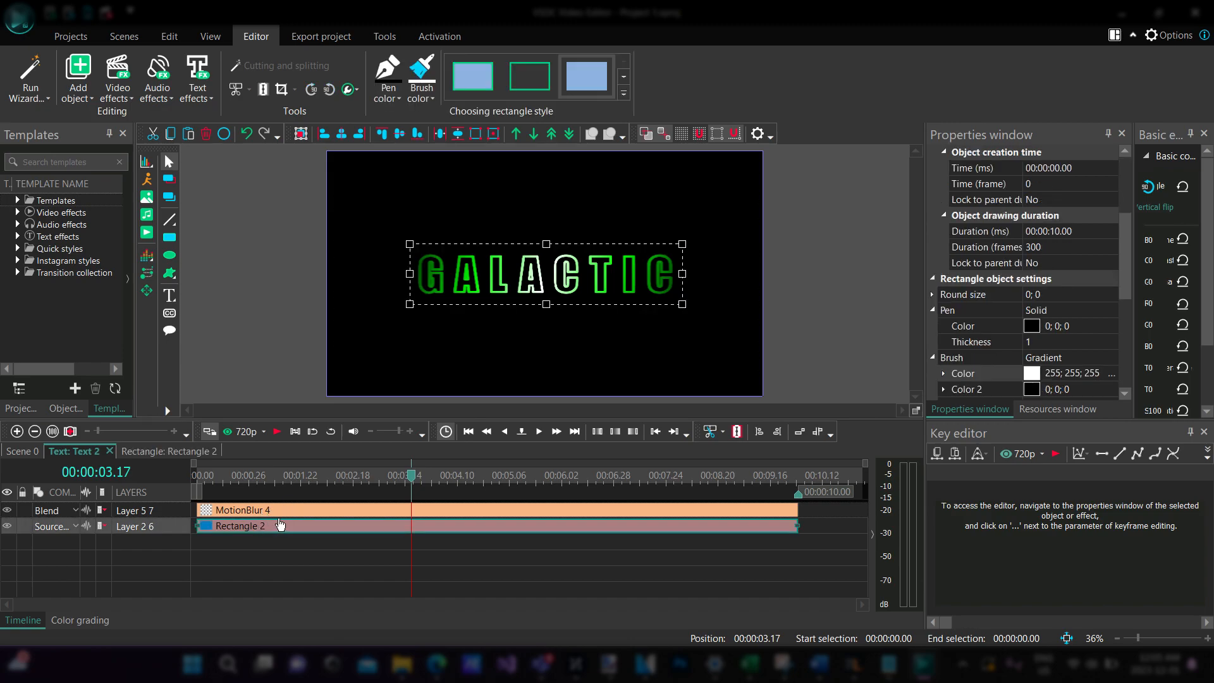
left_click(280, 511)
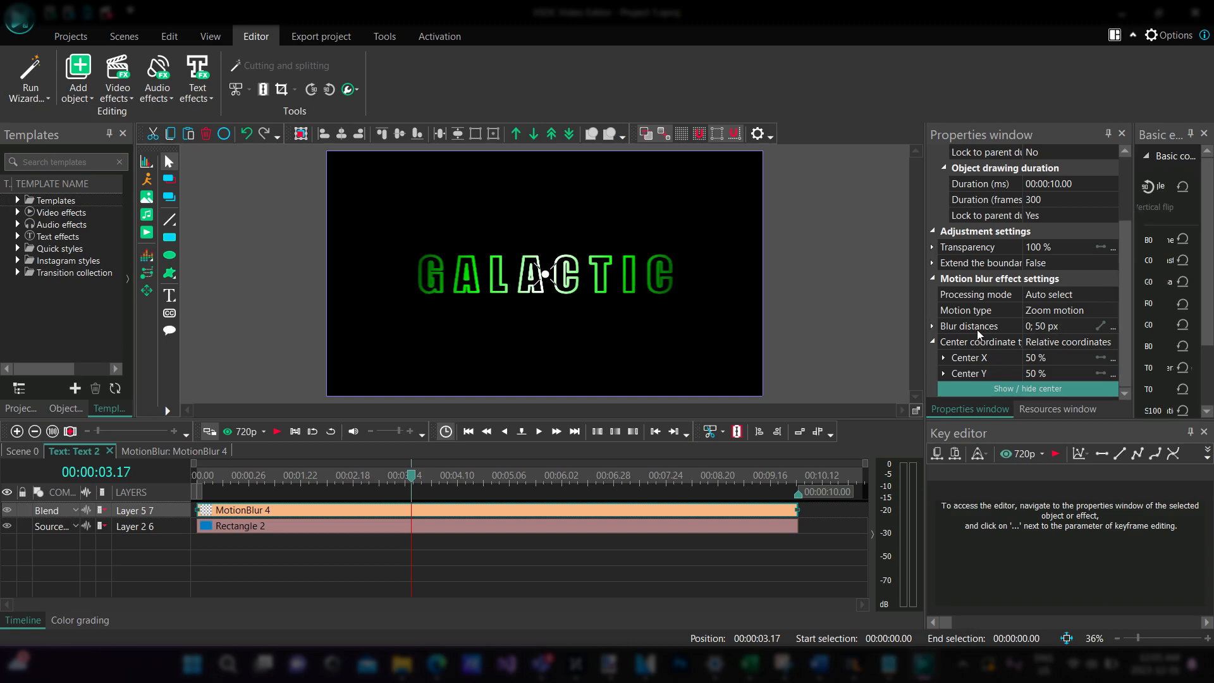
left_click(1047, 327)
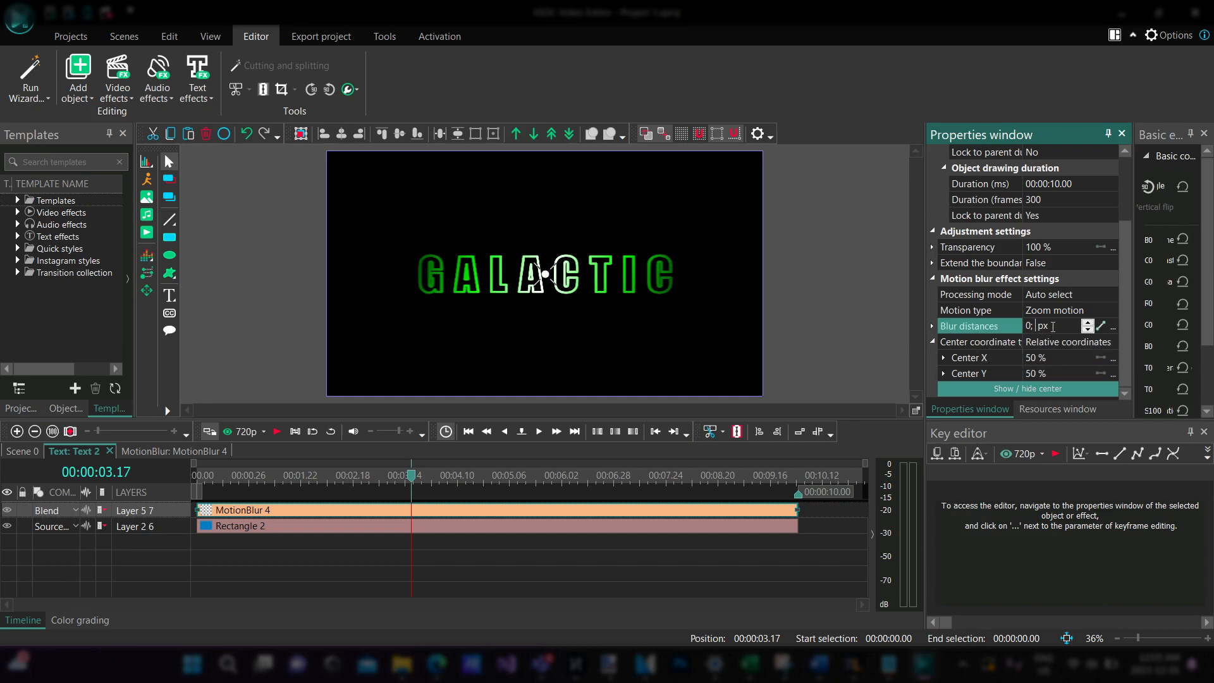
key("Return")
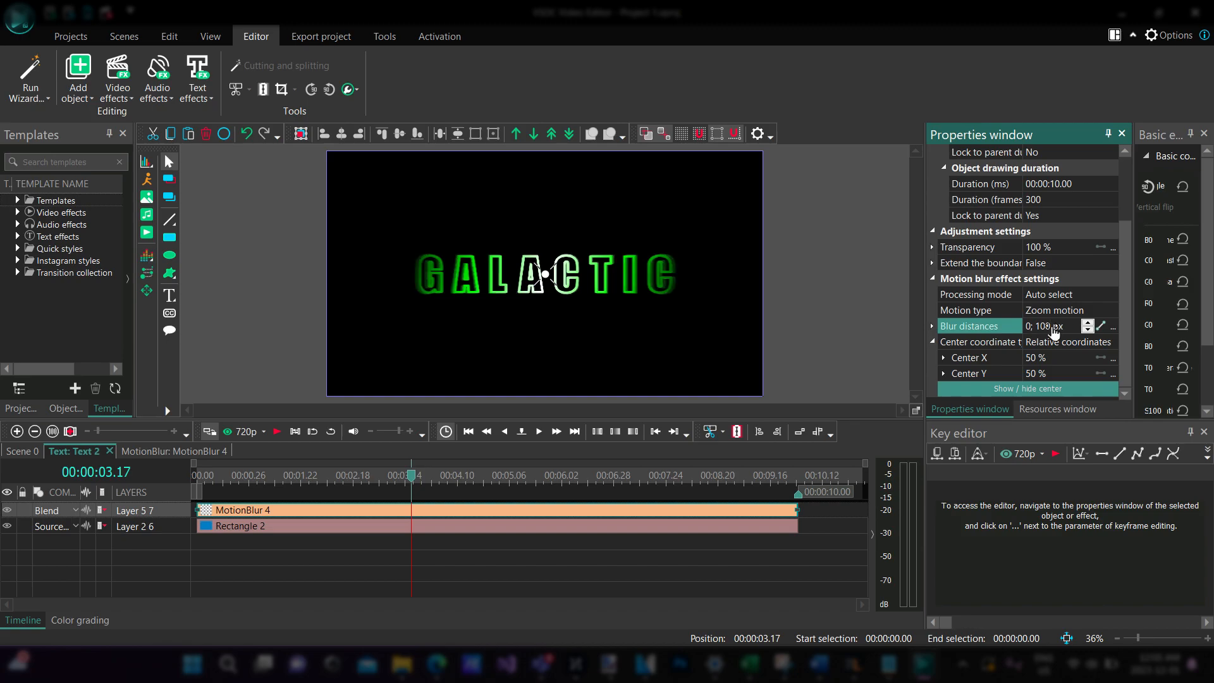
Step: Return to Scene 0 and play the two stacked text layers from the start of the timeline
left_click(21, 451)
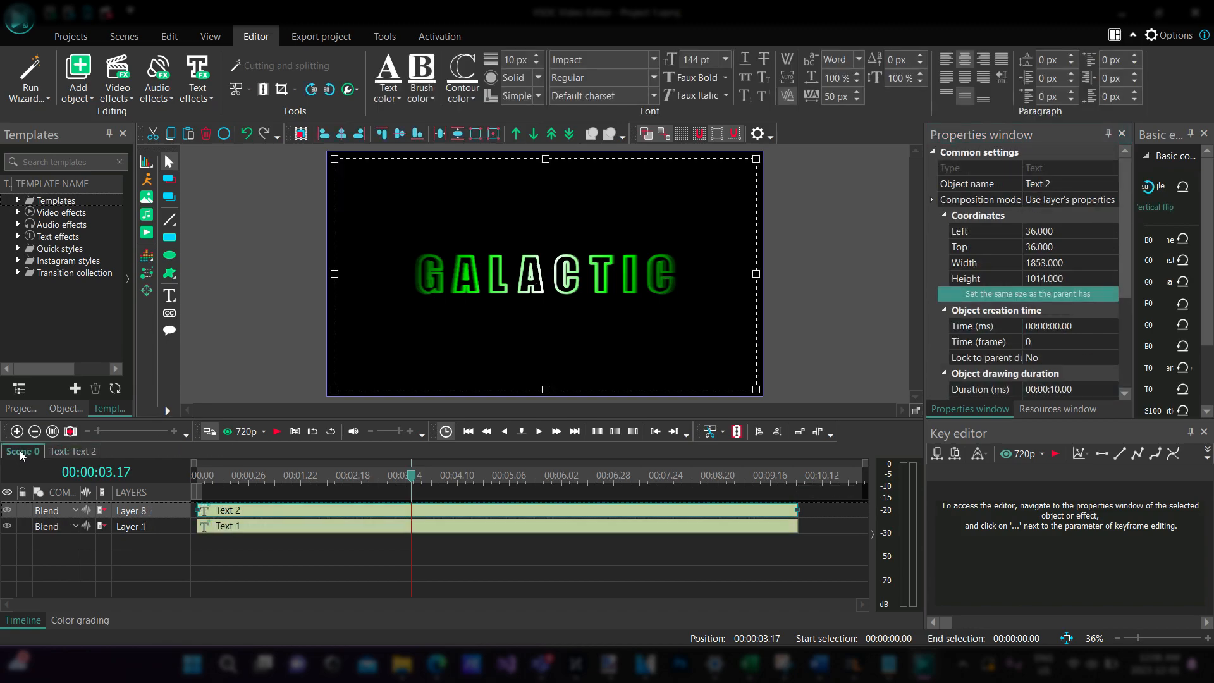
left_click_drag(417, 478, 161, 467)
key("space")
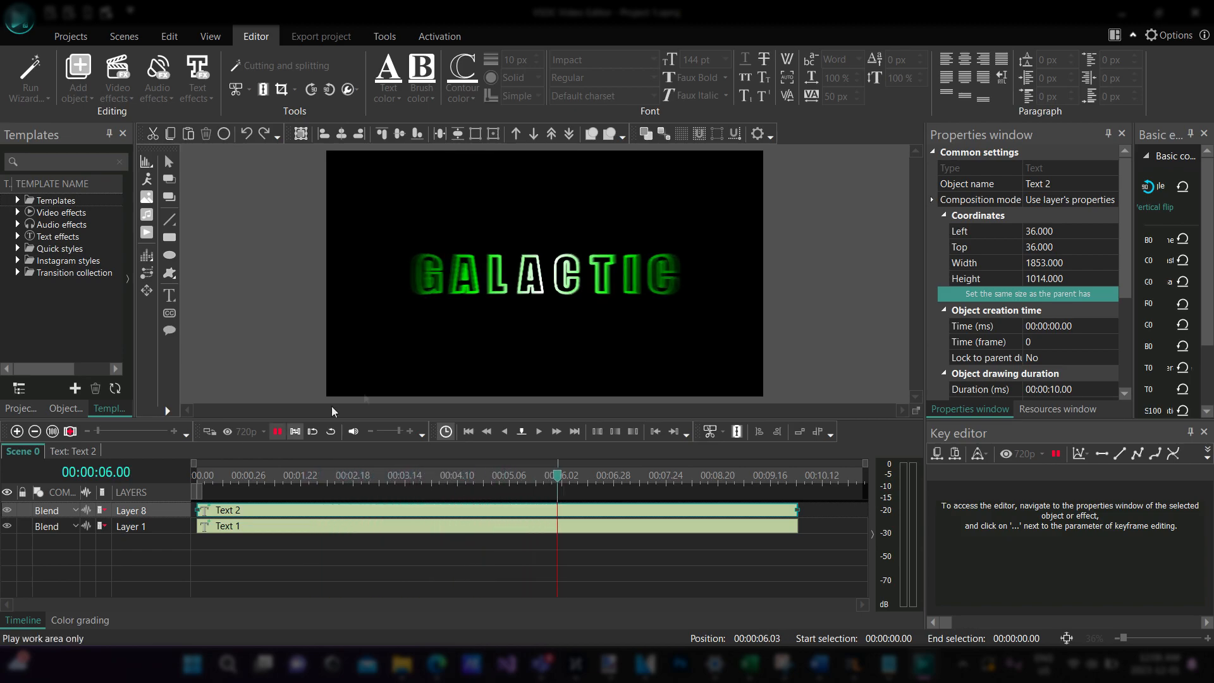
left_click(685, 276)
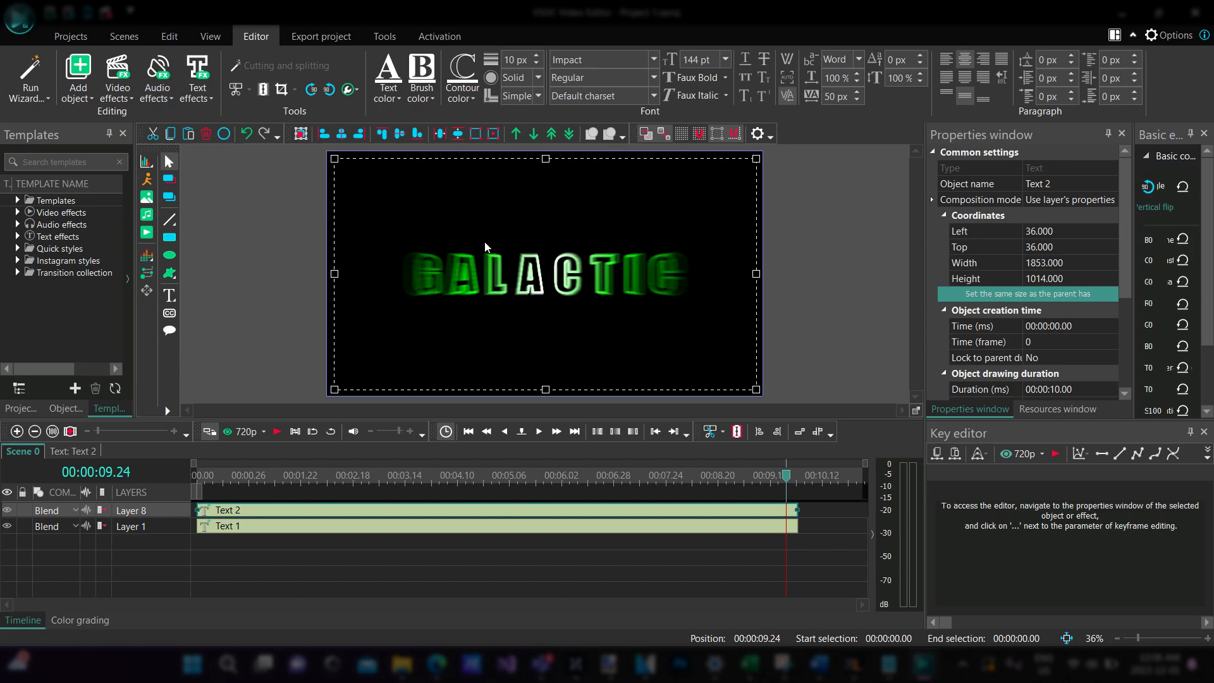
Step: Paste a third GALACTIC text object on its own layer and align it with the start of the timeline
left_click_drag(595, 476, 651, 512)
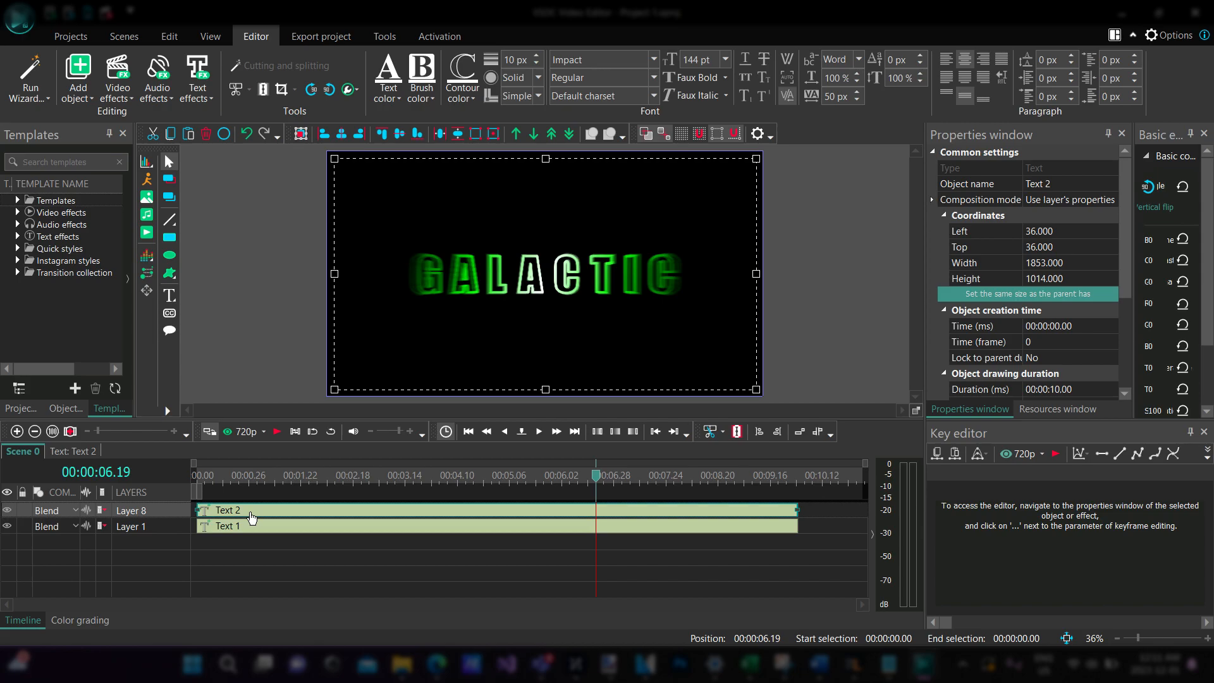
key("ctrl+v")
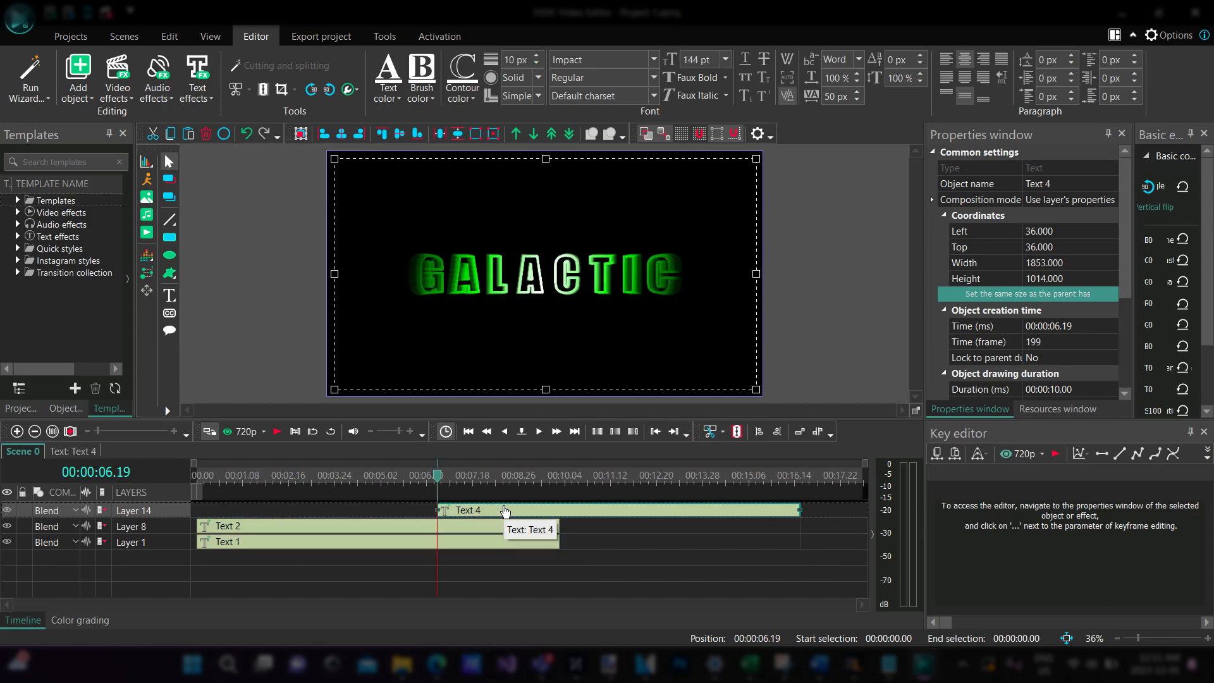
left_click_drag(511, 509, 266, 512)
right_click(236, 515)
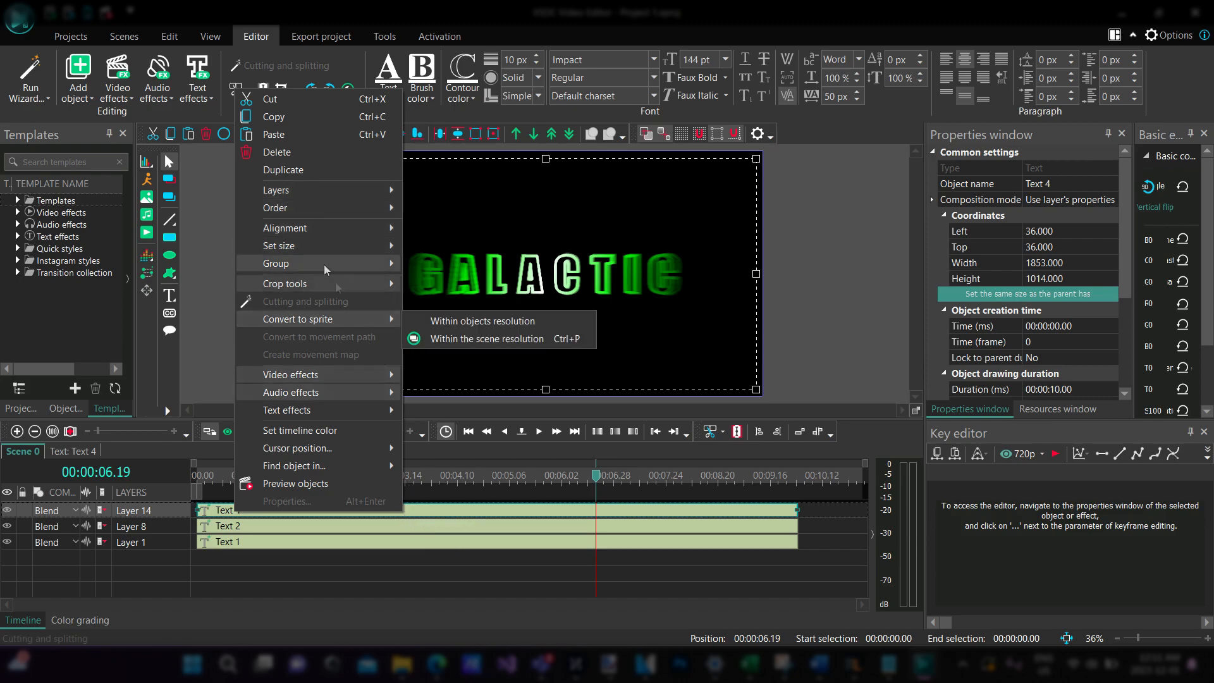
left_click(277, 531)
left_click(254, 514)
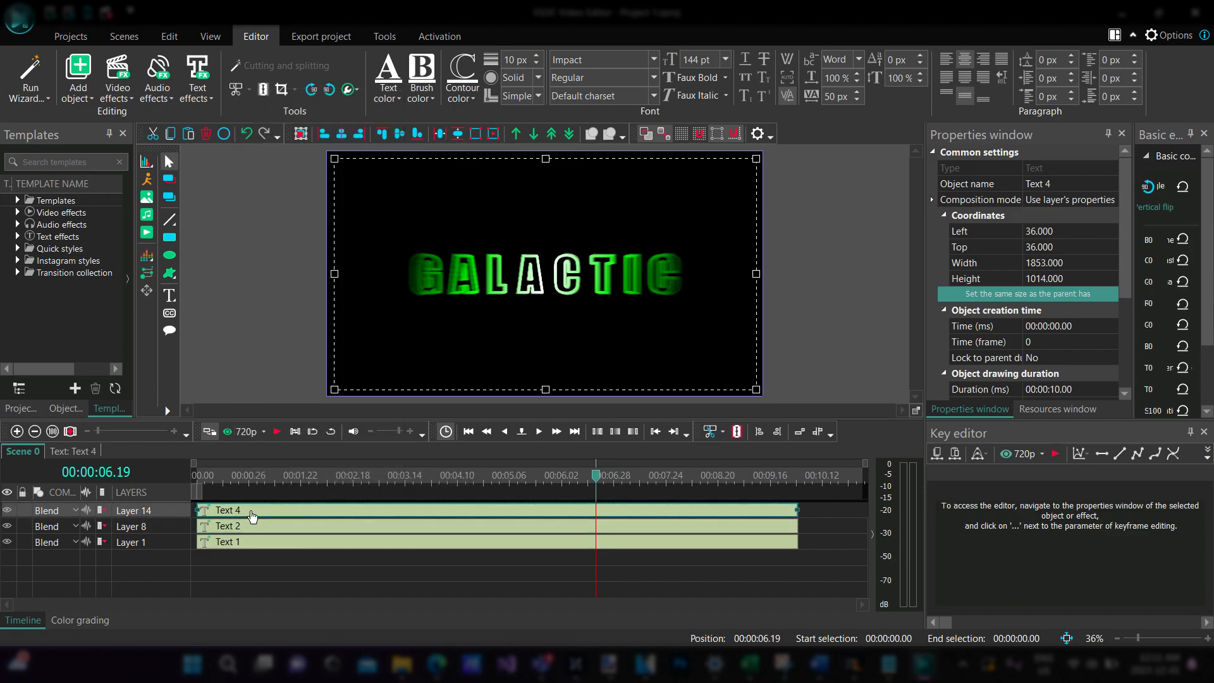
Step: Inside the third text object, set the zoom motion blur's blur distances to 0; 200 px
double_click(253, 510)
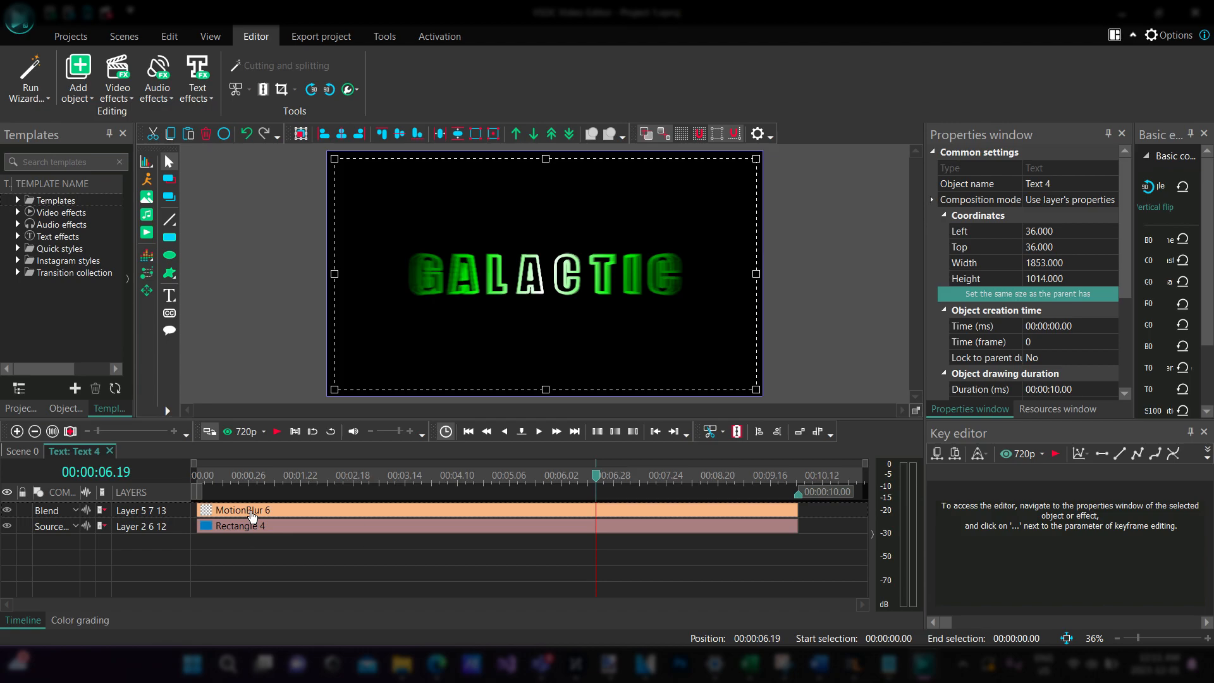
left_click(311, 511)
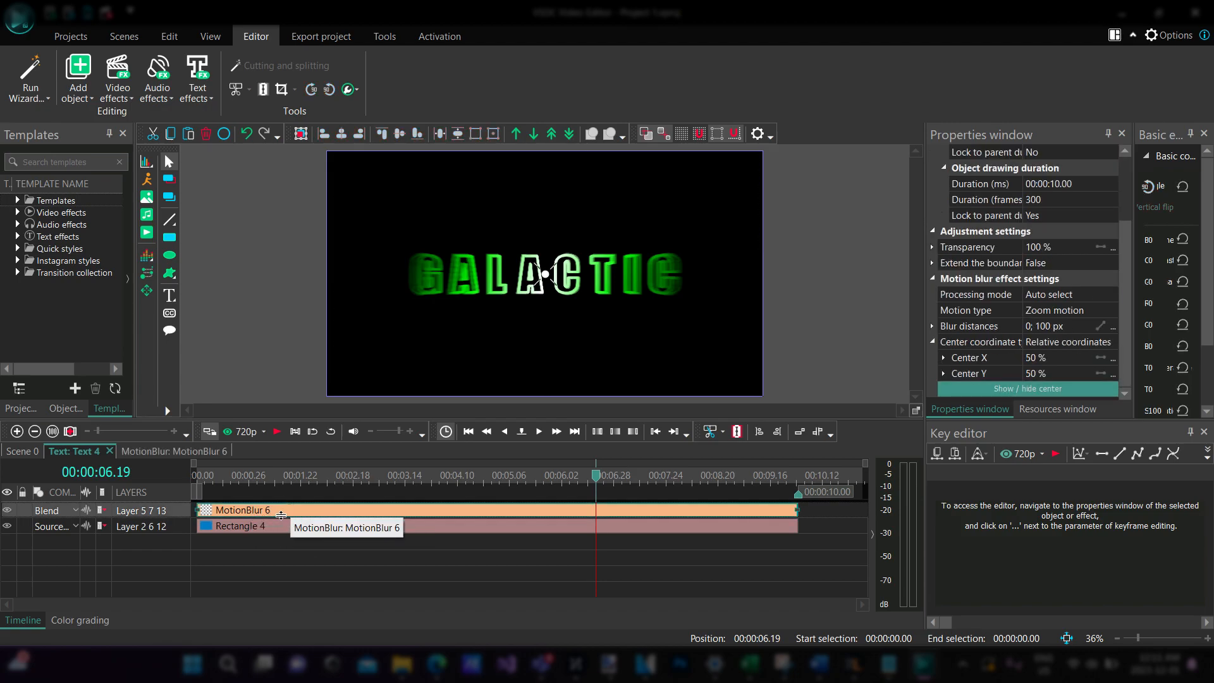
scroll(1073, 309, "up", 2)
scroll(1073, 312, "down", 2)
left_click(1050, 326)
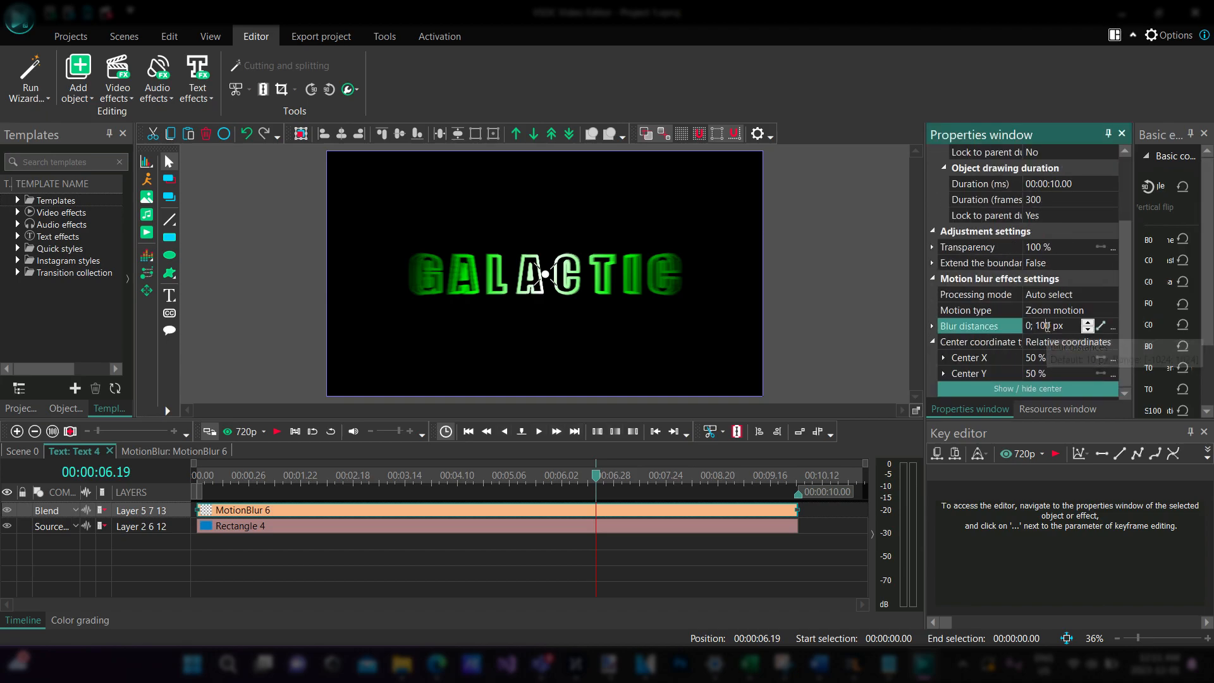
type("200")
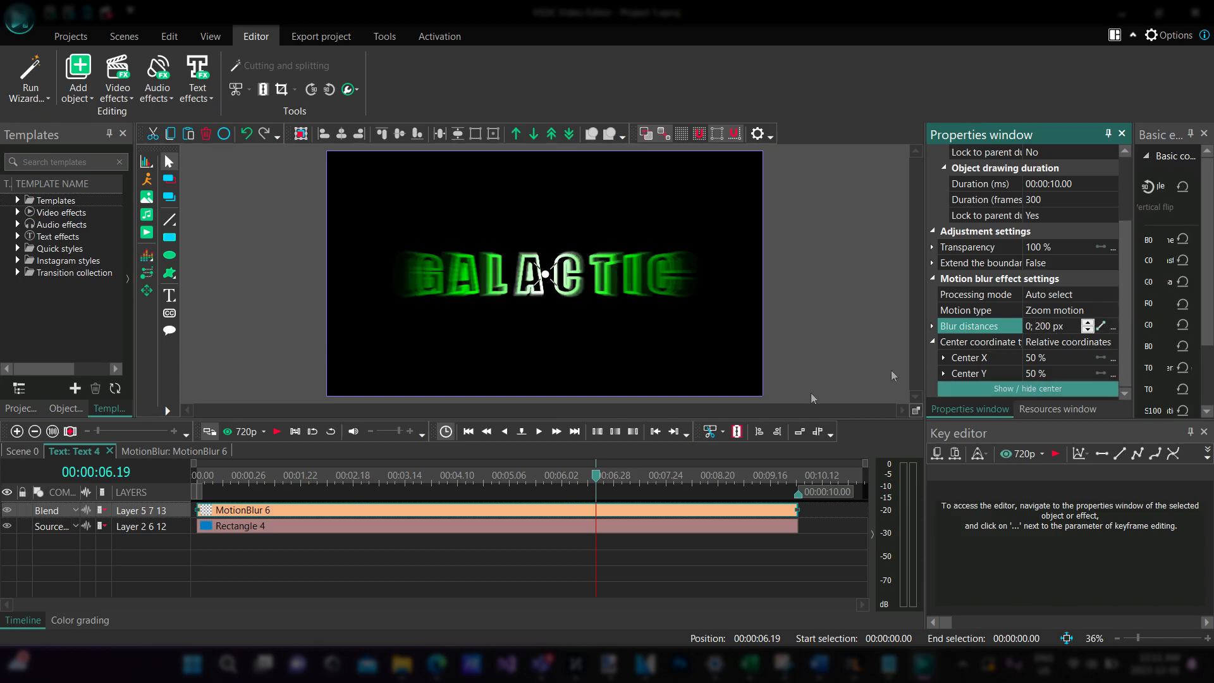
Step: Return to Scene 0 and play the three stacked text layers
left_click(17, 453)
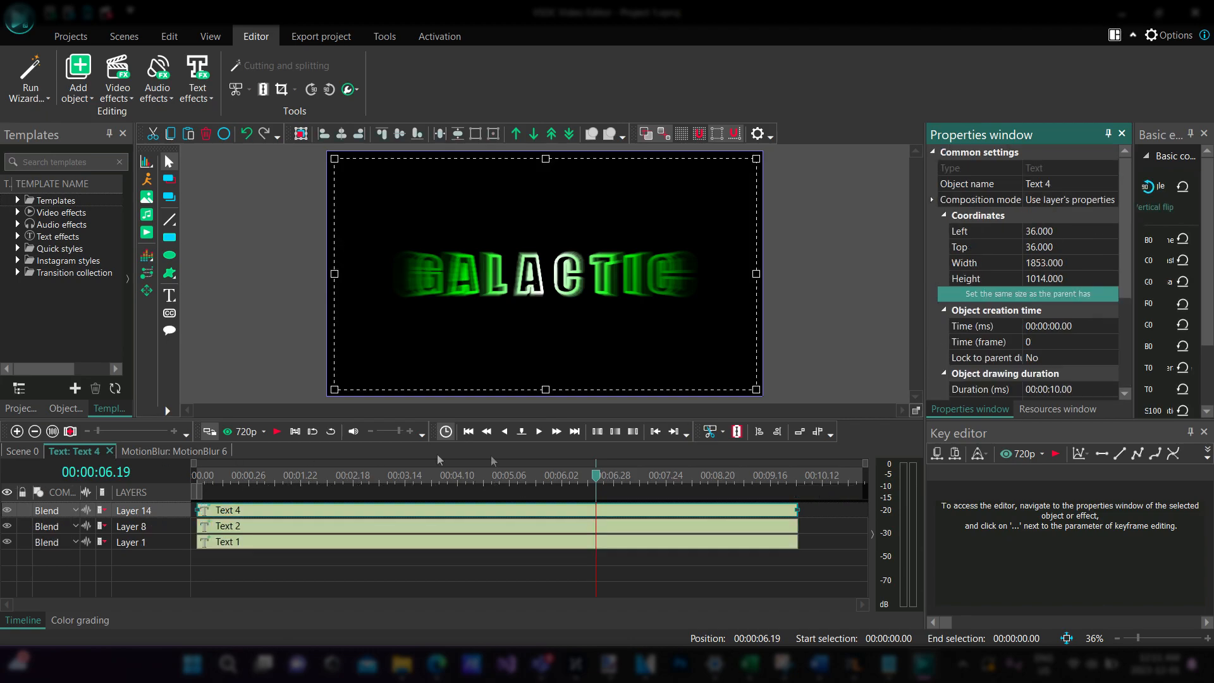
key("space")
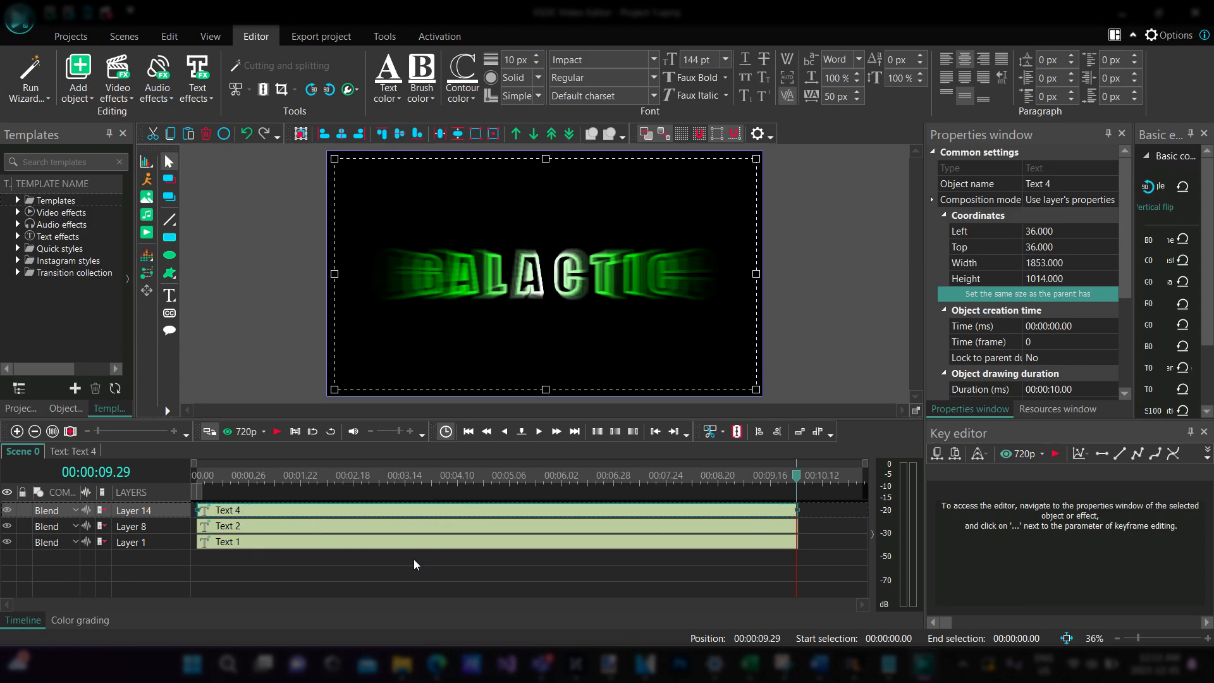
Step: Convert all three GALACTIC text objects together into one sprite within the scene resolution
left_click_drag(415, 574, 479, 502)
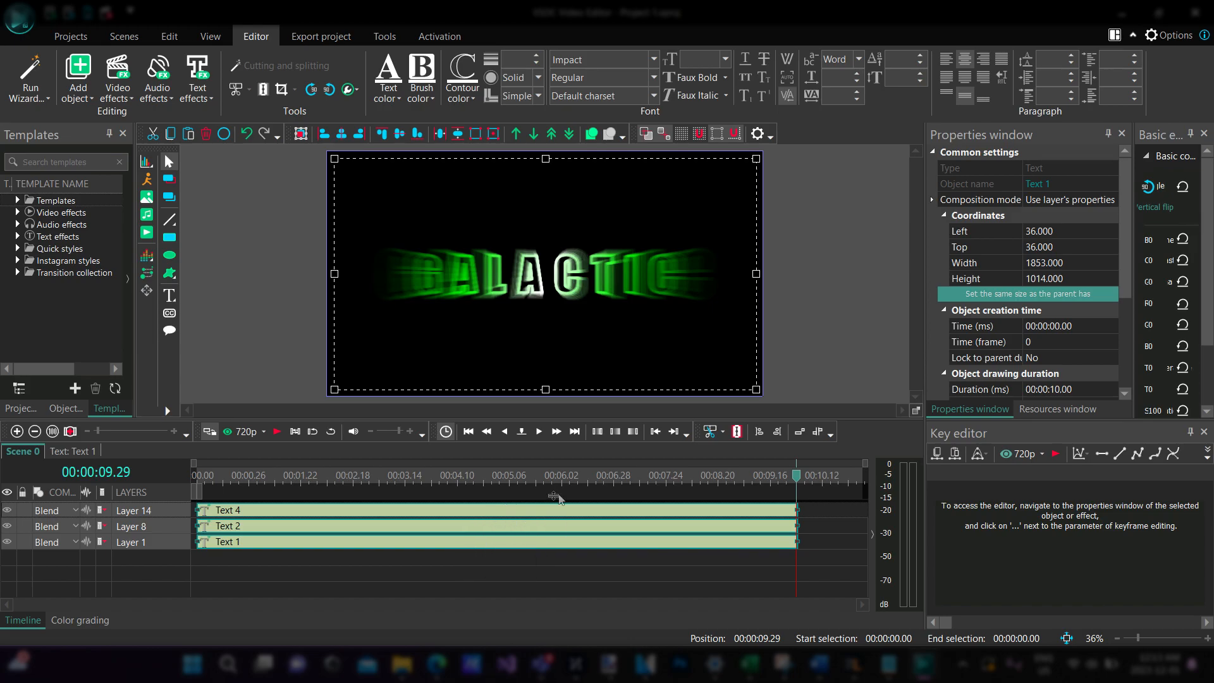
right_click(473, 516)
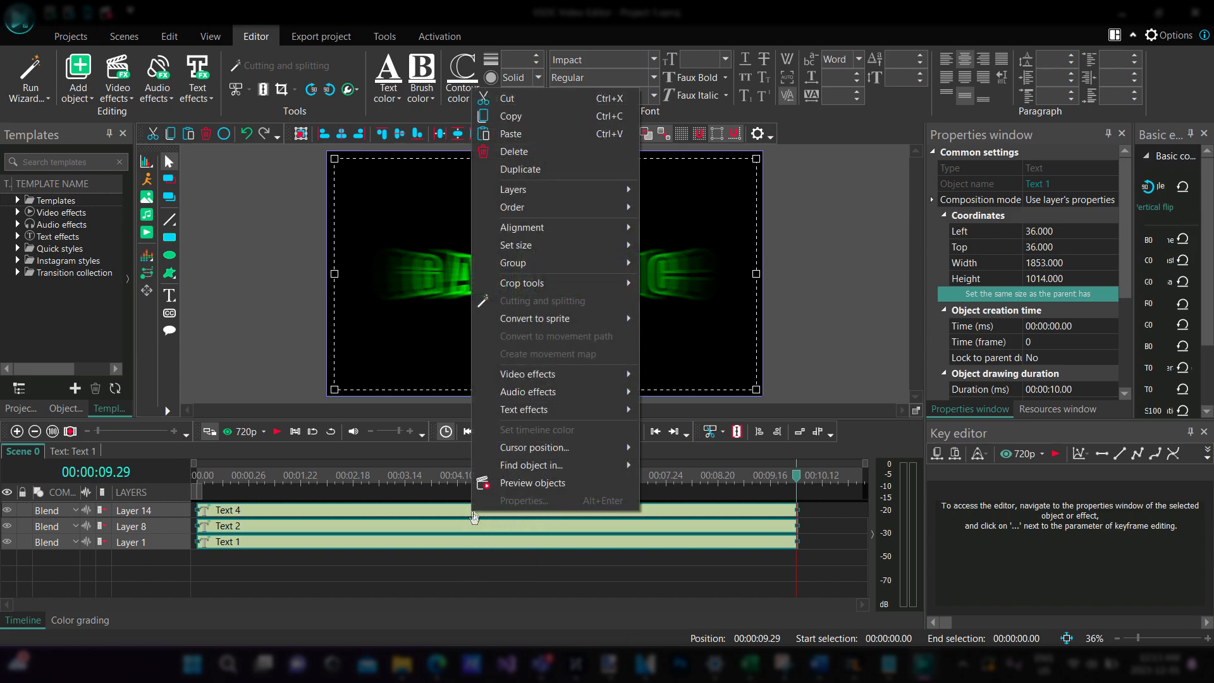
mouse_move(556, 323)
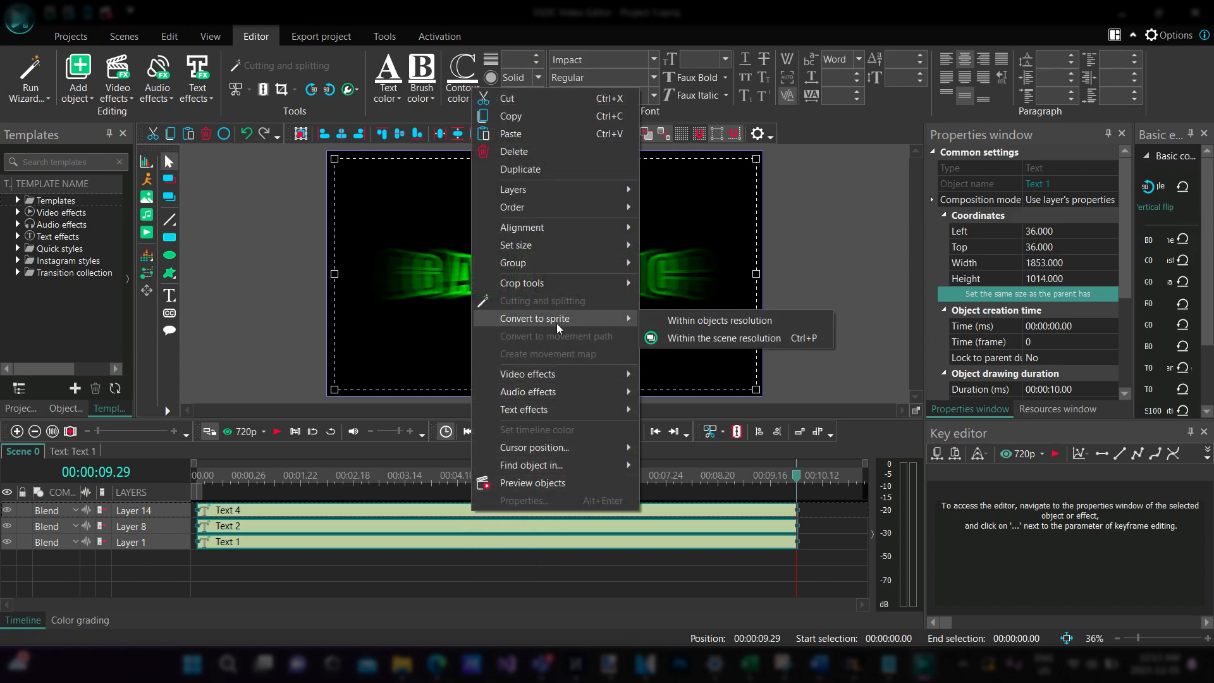
left_click(701, 334)
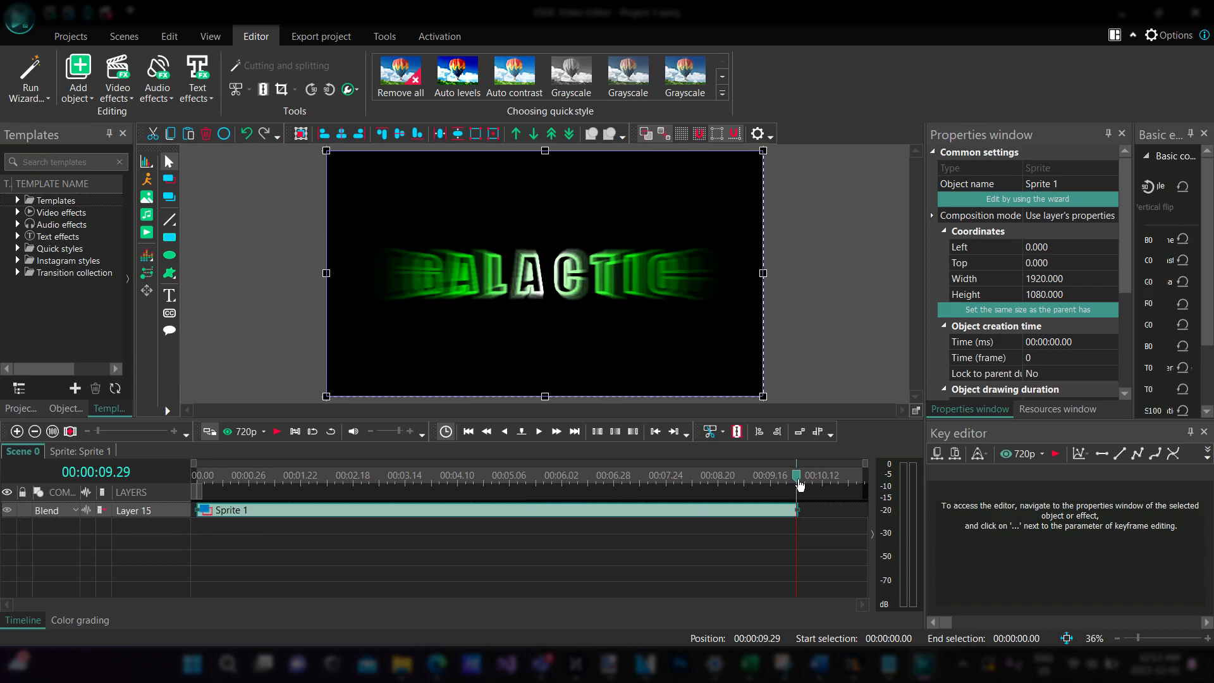
mouse_move(800, 484)
left_mouse_down()
mouse_move(202, 477)
mouse_move(800, 484)
left_mouse_up()
Step: In the sprite's object settings, set Use as container to No and Show effects to Yes
scroll(1032, 301, "down", 4)
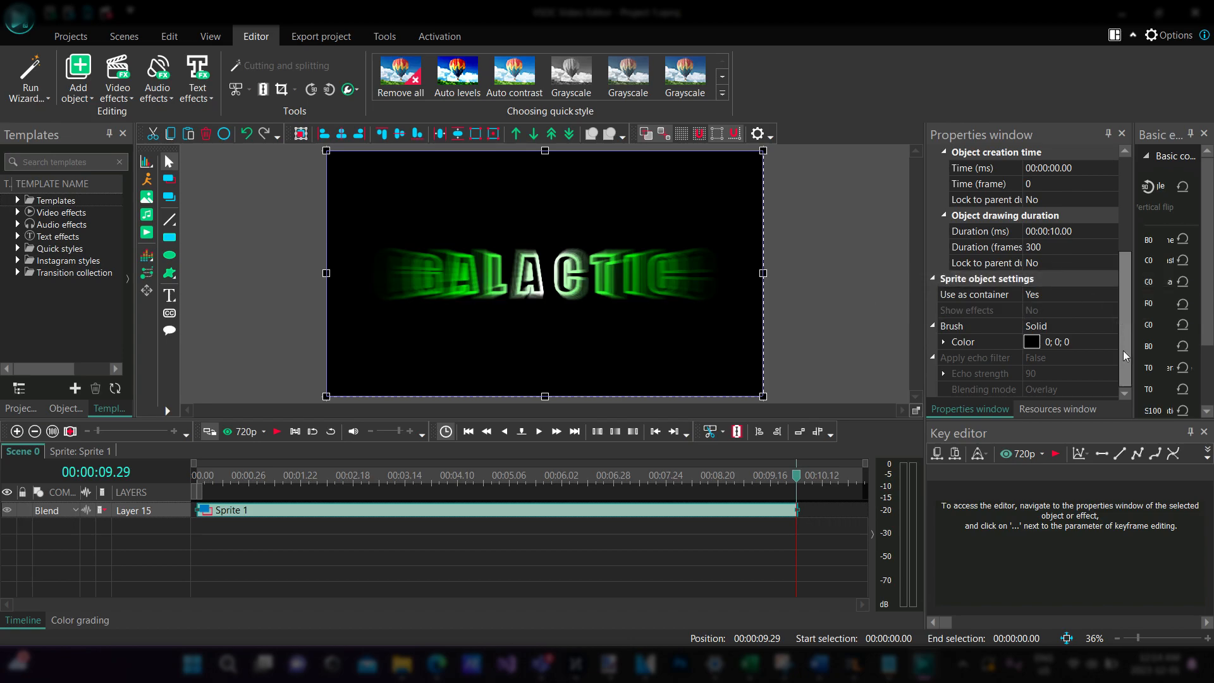
left_click(1074, 297)
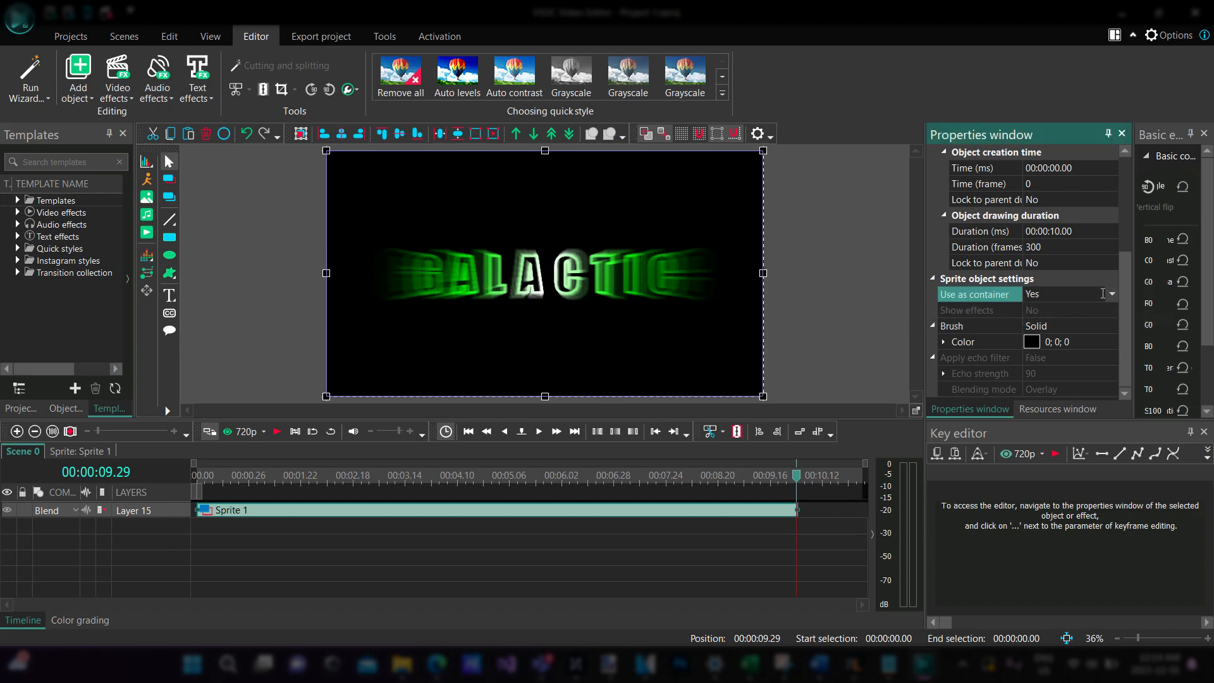
left_click(1111, 294)
left_click(1038, 324)
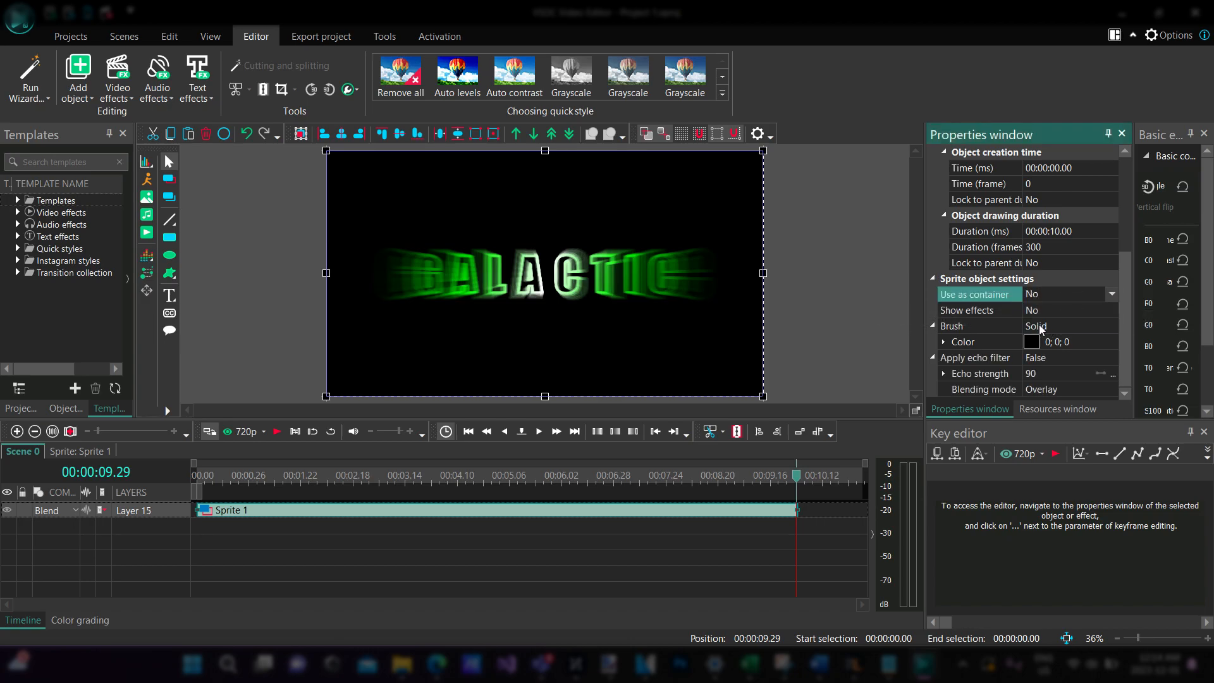
left_click(1061, 310)
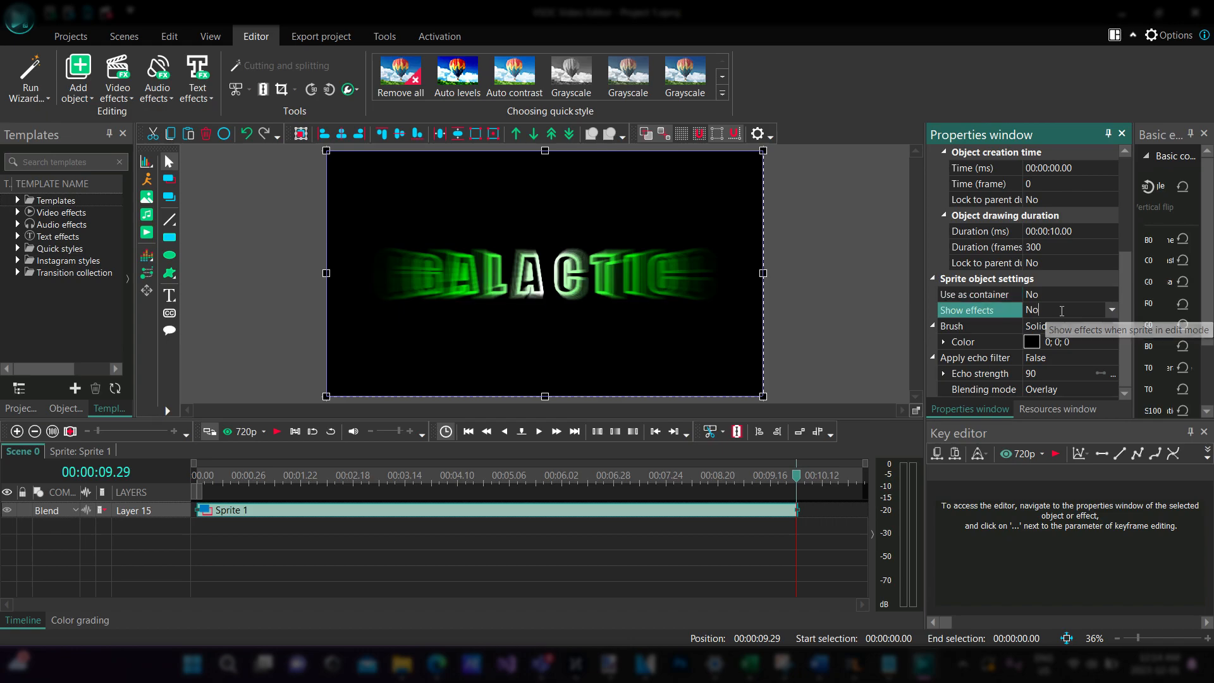
left_click(1111, 310)
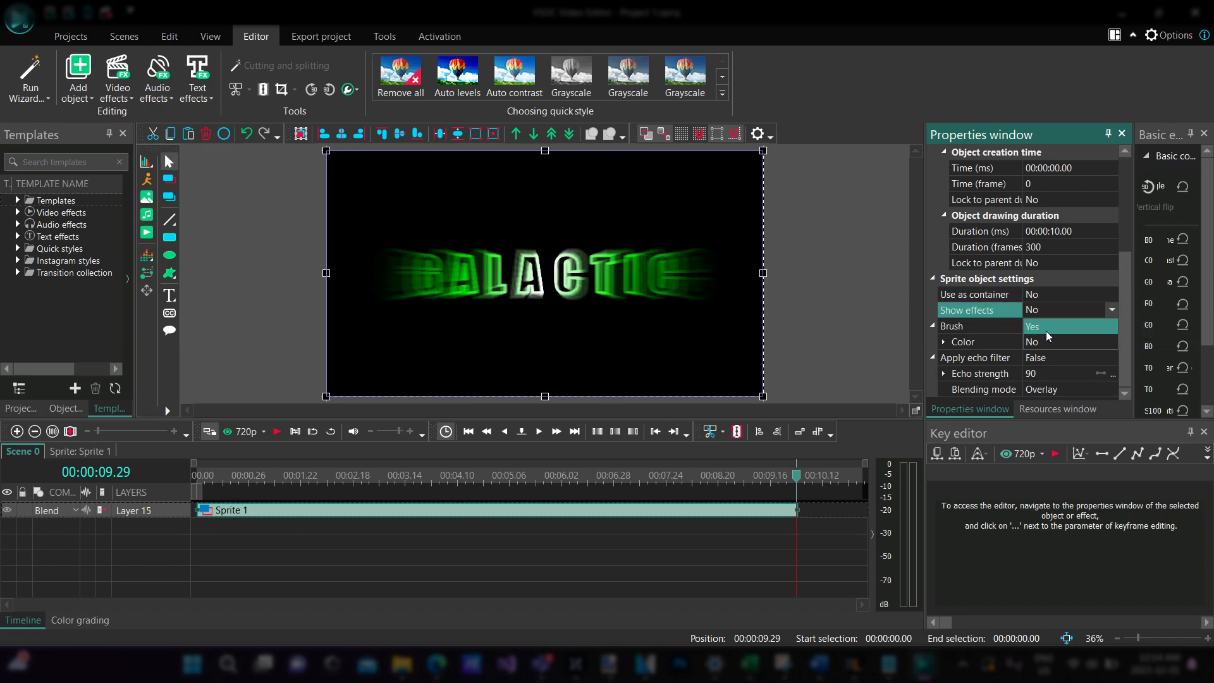
left_click(1046, 327)
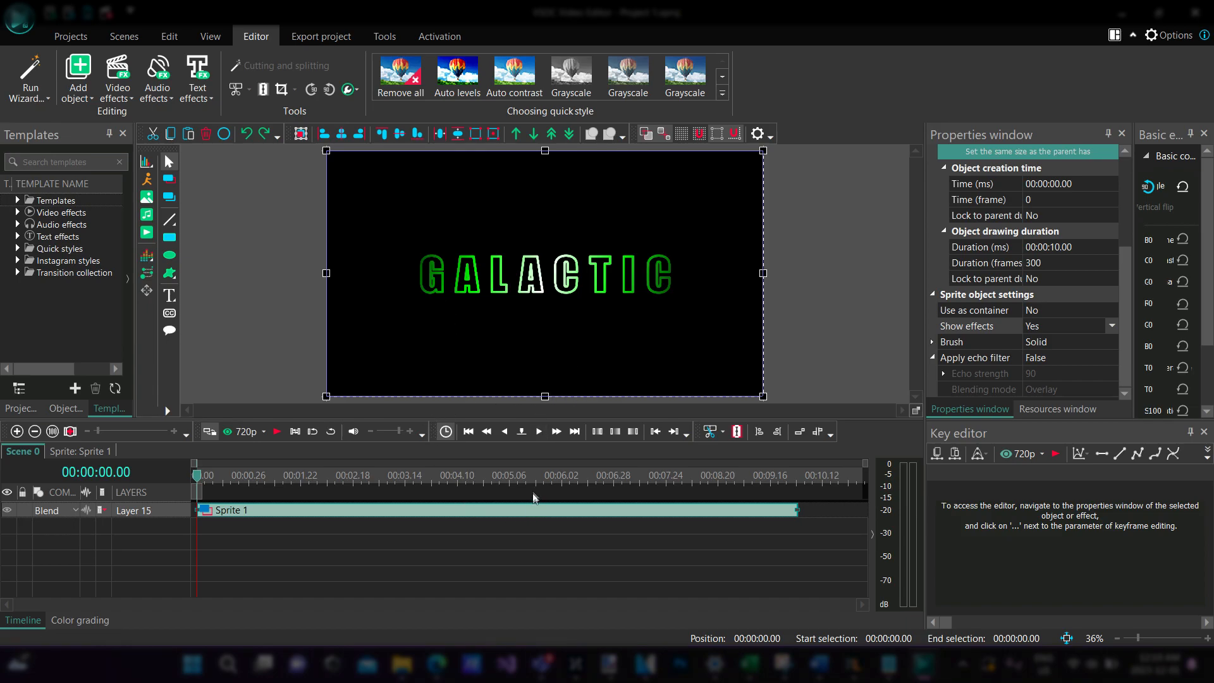
Step: Open the sprite and add a Crop transform effect above its text layers from the start of the timeline
double_click(299, 510)
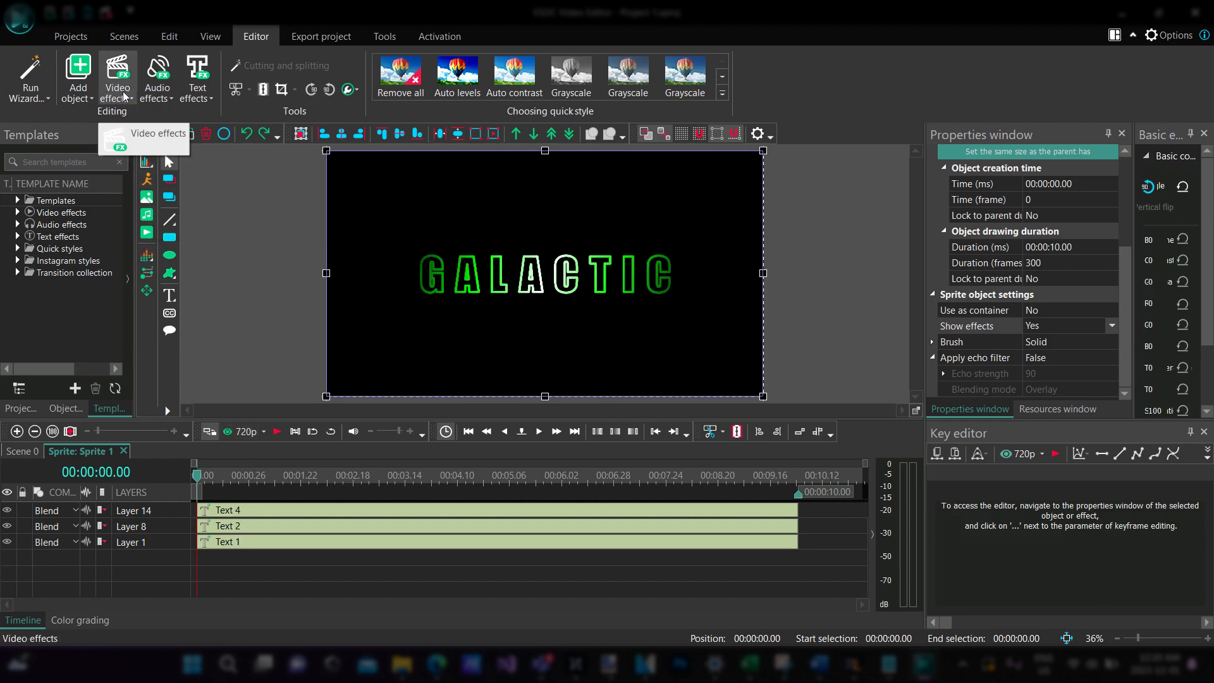
mouse_move(199, 481)
left_mouse_down()
mouse_move(396, 480)
mouse_move(189, 481)
left_mouse_up()
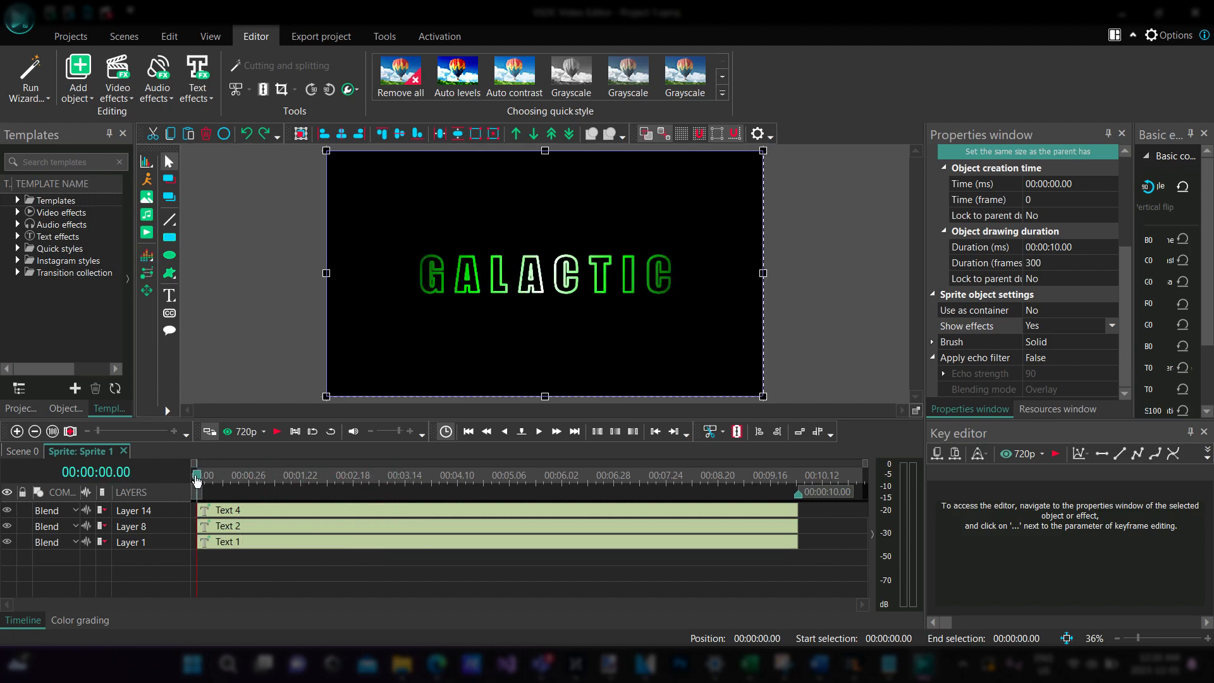
left_click(124, 100)
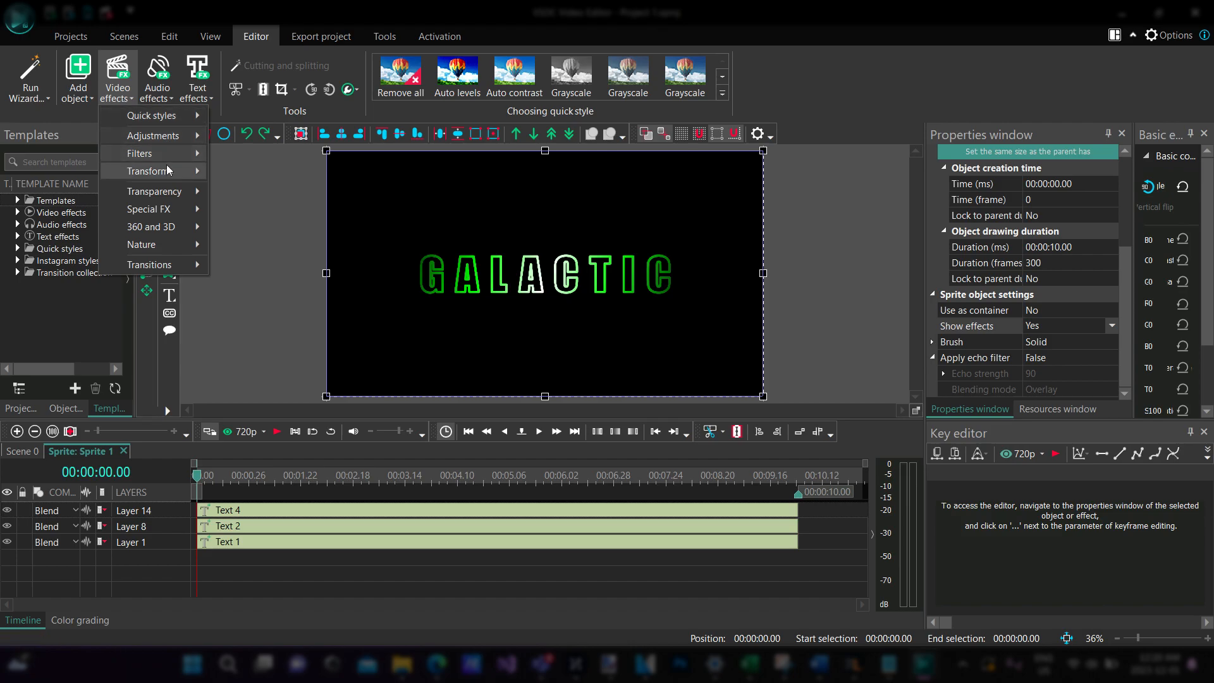
mouse_move(180, 153)
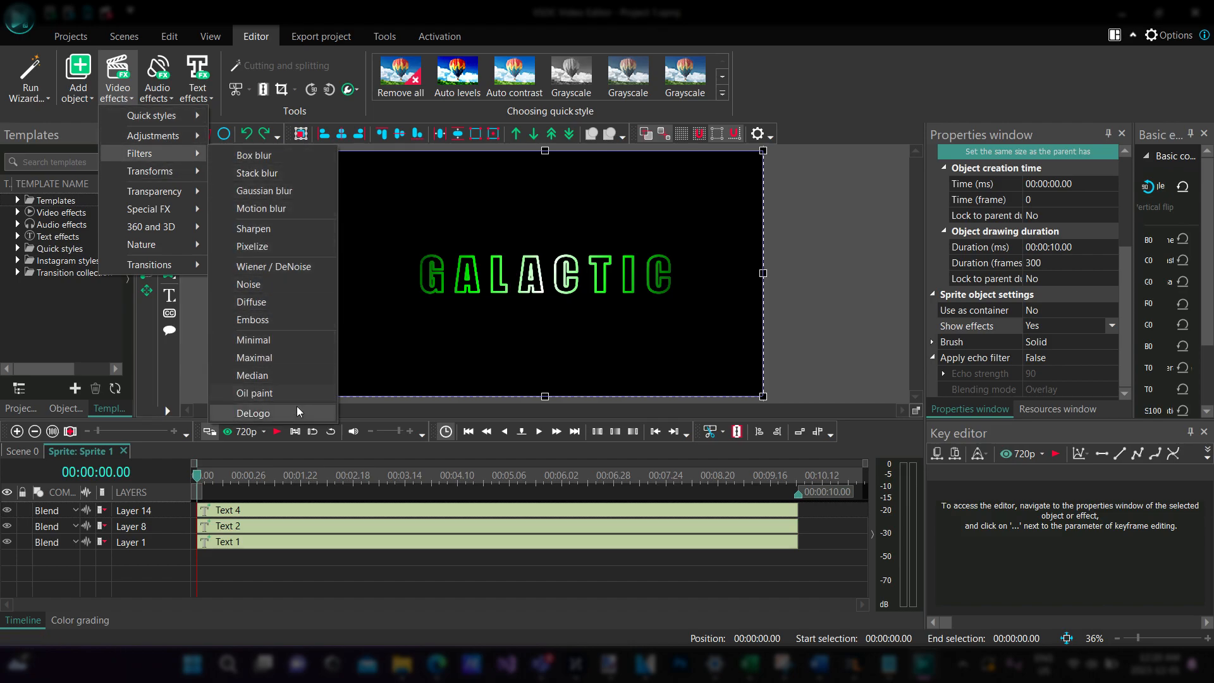
mouse_move(148, 176)
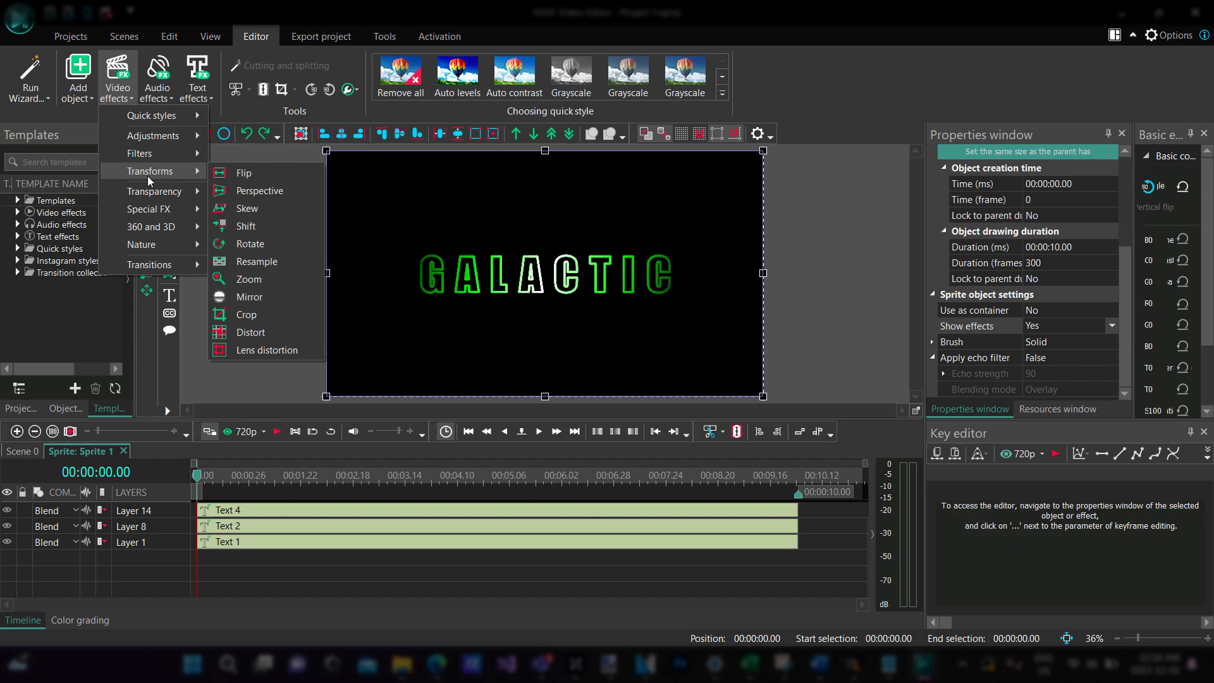
left_click(278, 316)
left_click(729, 396)
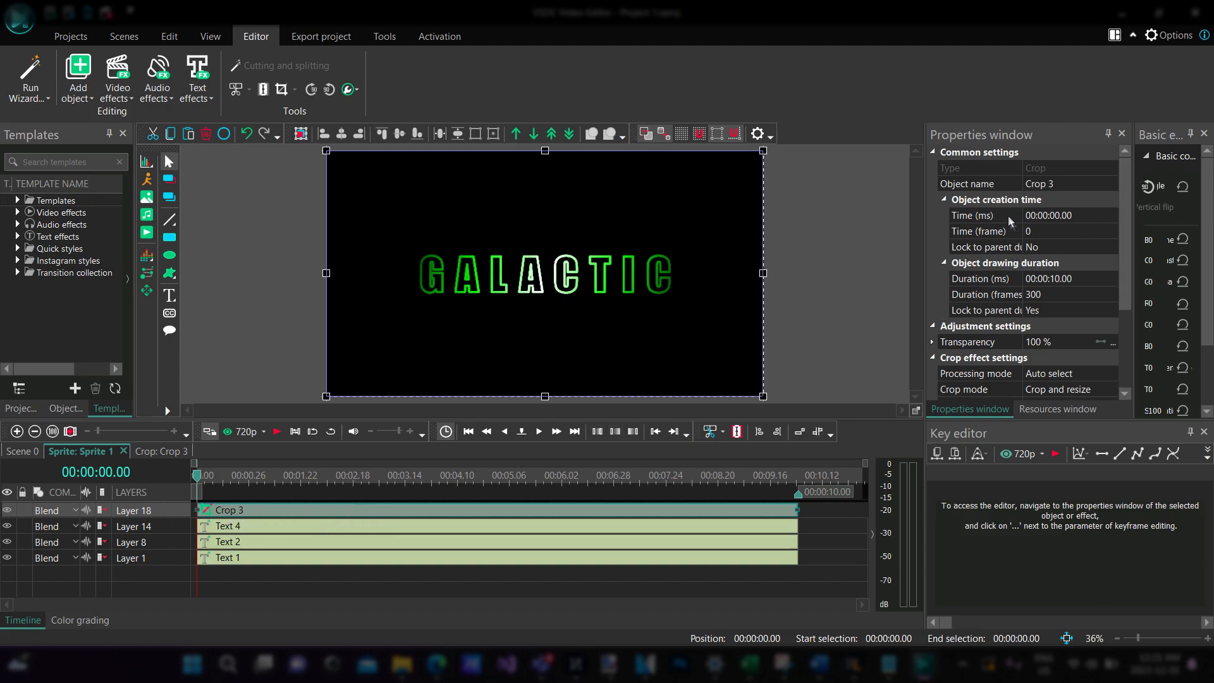
Step: Activate the Crop effect's crop tools, and widen the key editor with its cursor at the start
scroll(1004, 216, "down", 3)
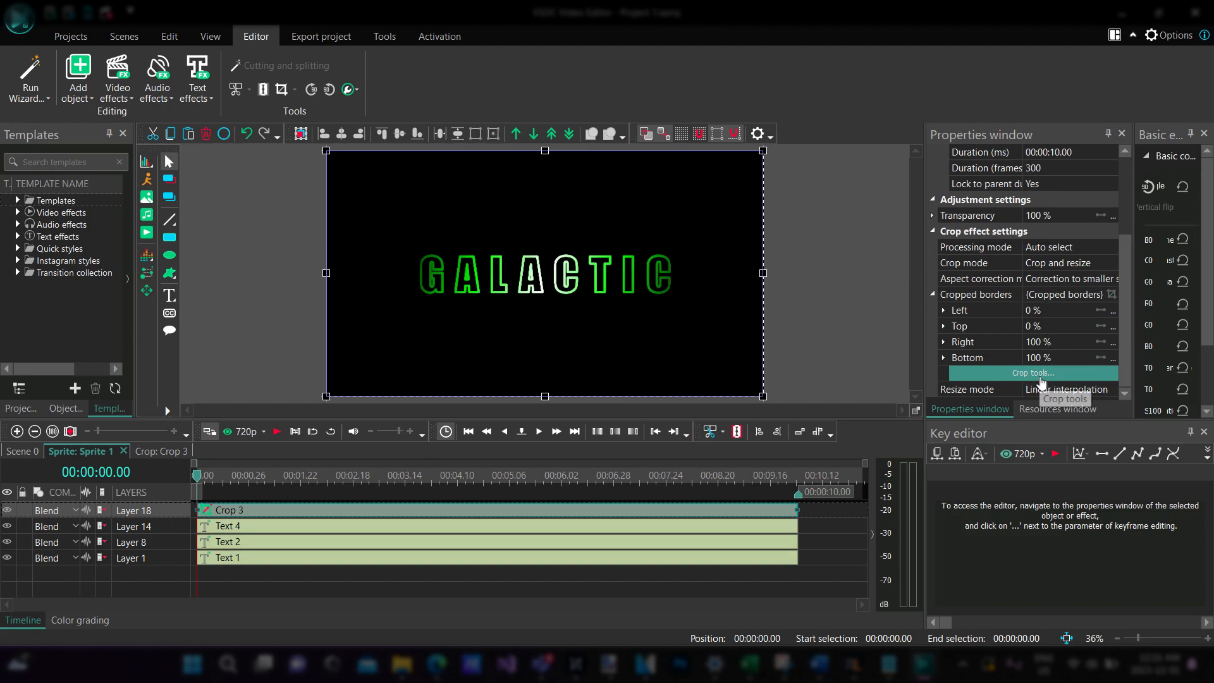
left_click(1063, 374)
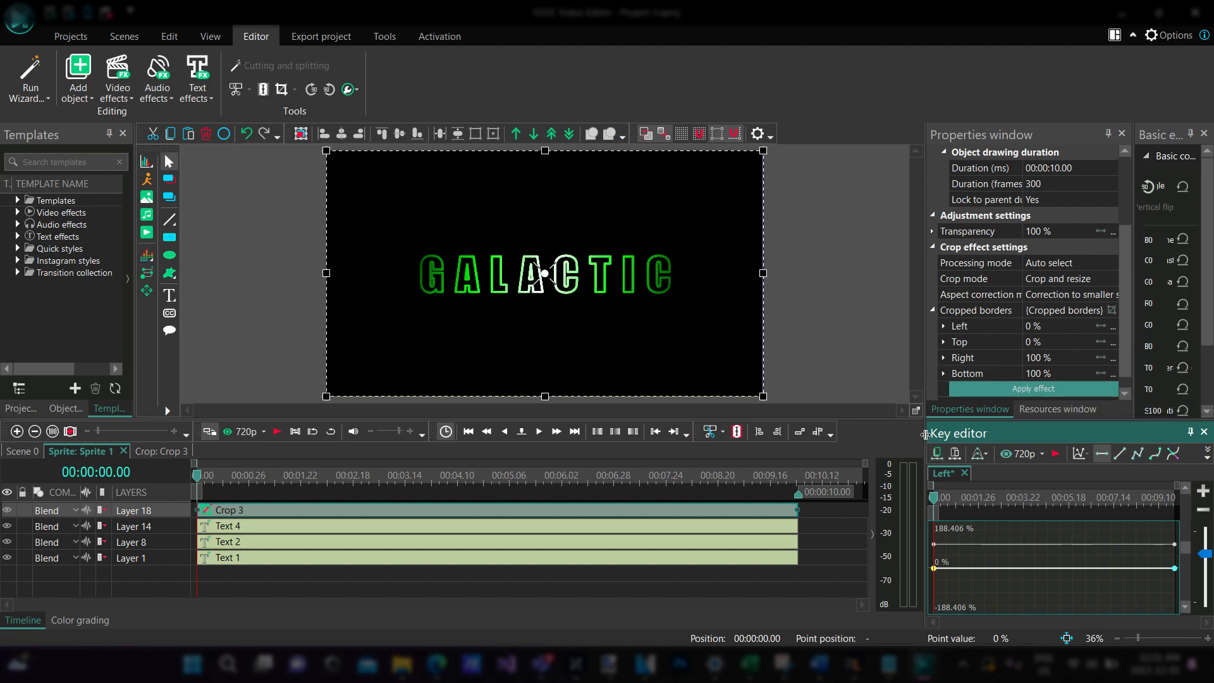
left_click_drag(925, 434, 662, 433)
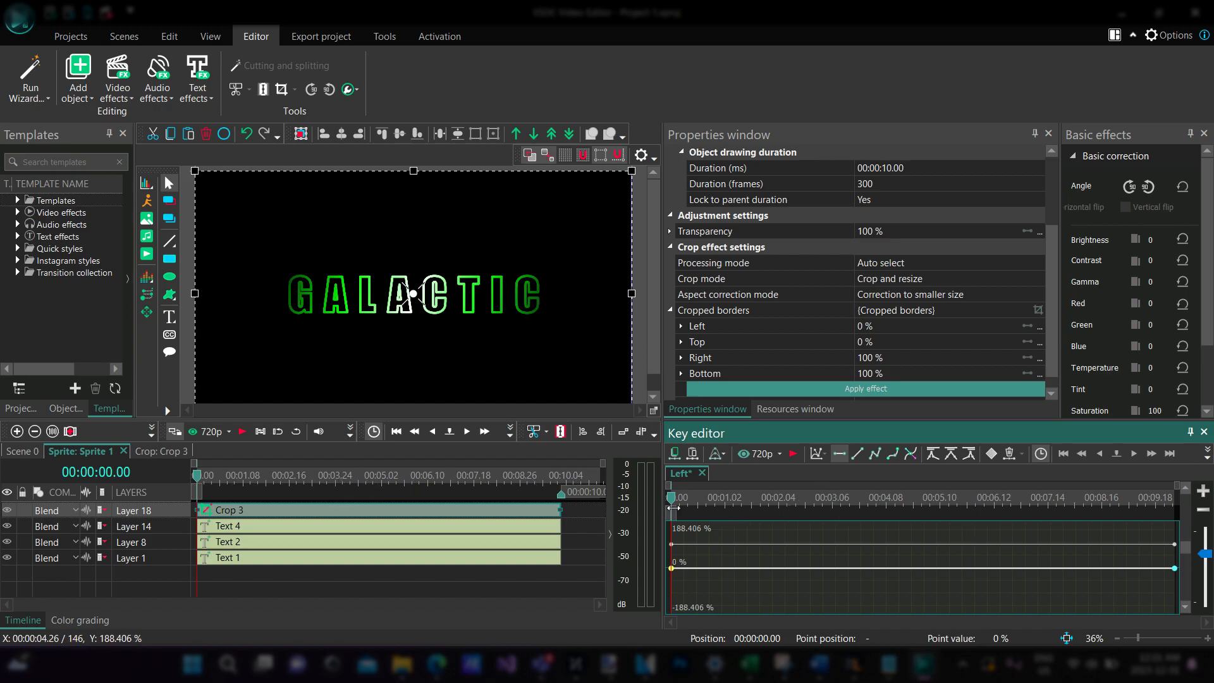
mouse_move(672, 500)
left_mouse_down()
mouse_move(1189, 500)
mouse_move(675, 504)
mouse_move(1162, 507)
mouse_move(668, 514)
left_mouse_up()
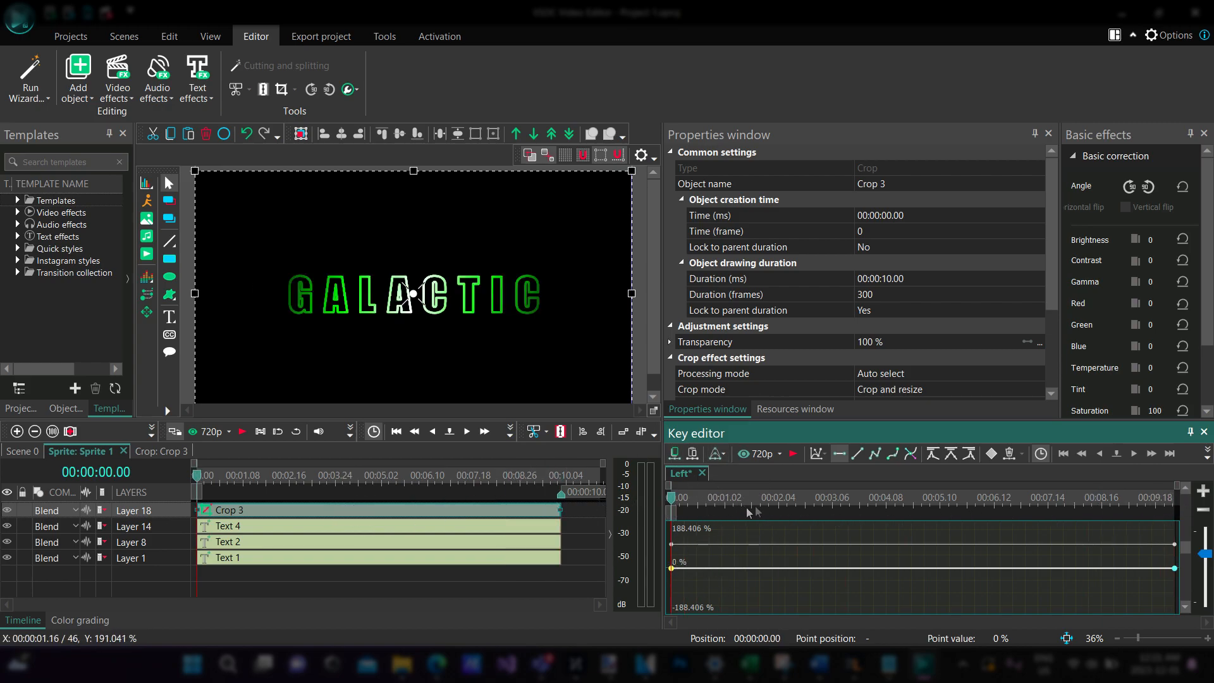
Step: Make the cropped borders change linearly to a small central frame at 00:00:09.29: left about 41 %, top 40 %, right 60 %, bottom 61 %
scroll(765, 354, "down", 3)
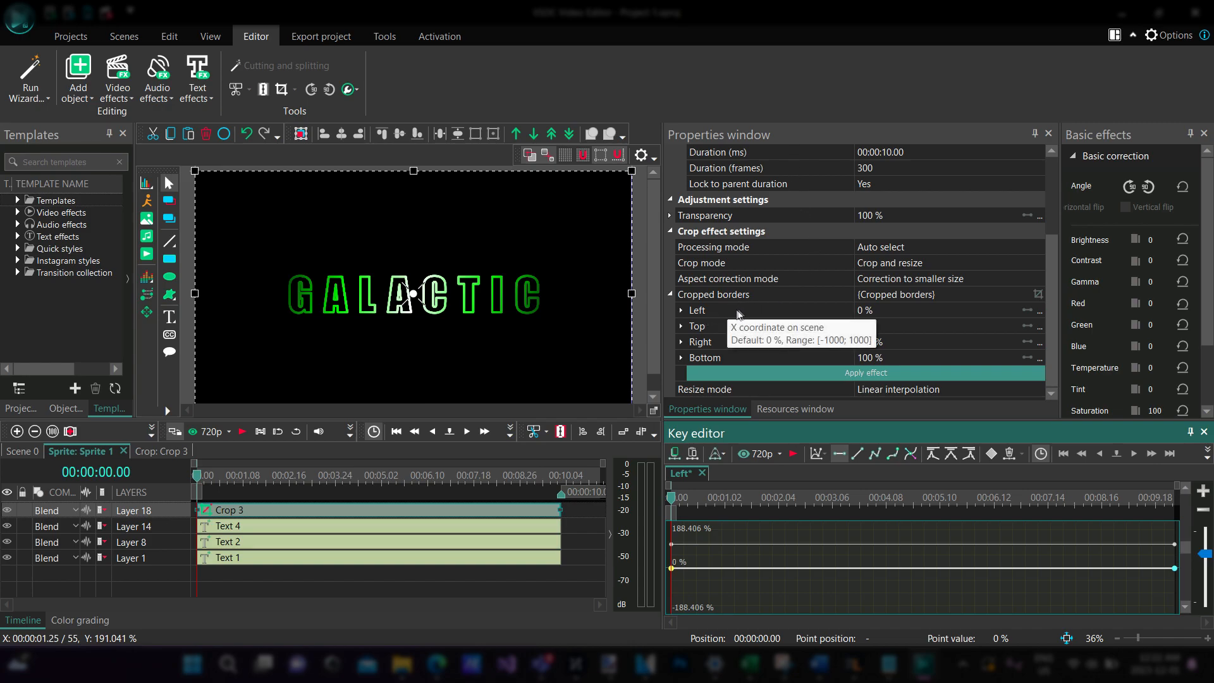
left_click(1028, 311)
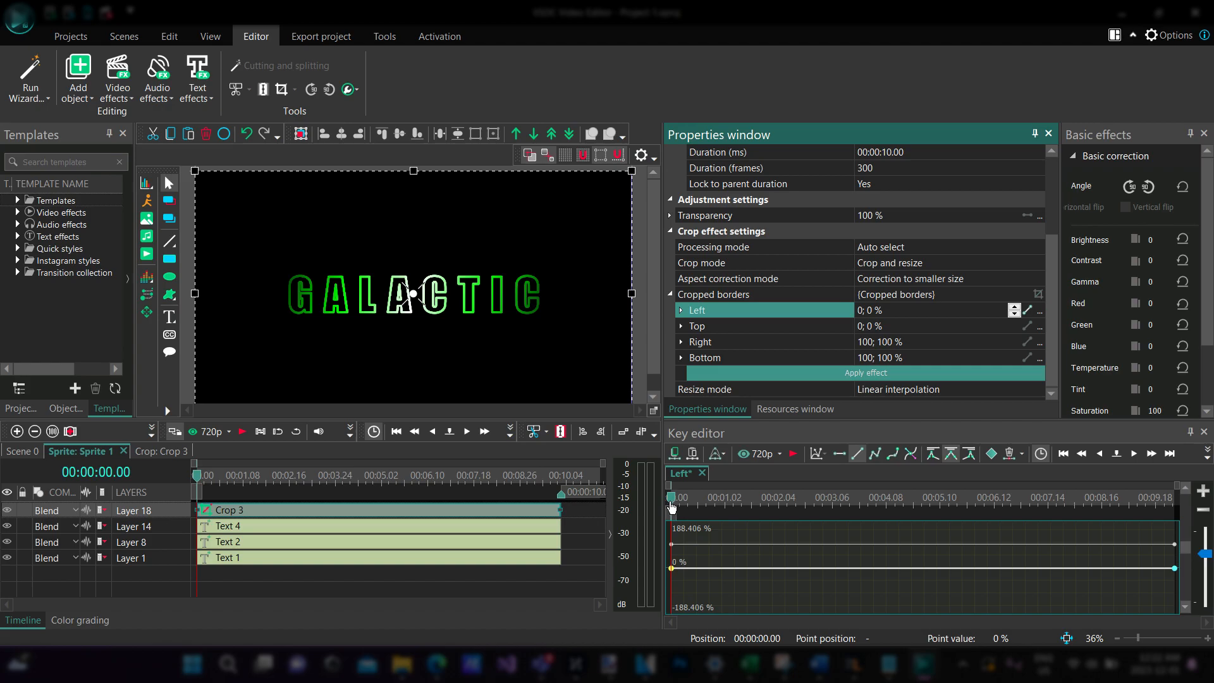
left_click_drag(671, 506, 1184, 502)
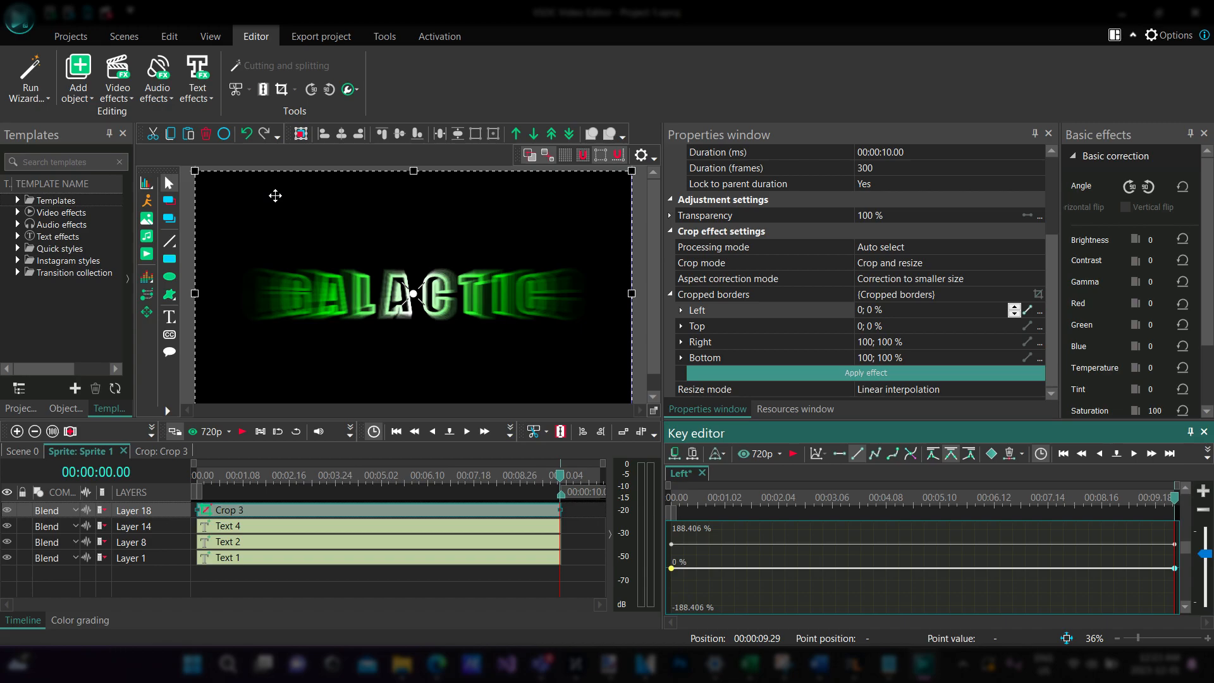
left_click_drag(275, 196, 240, 193)
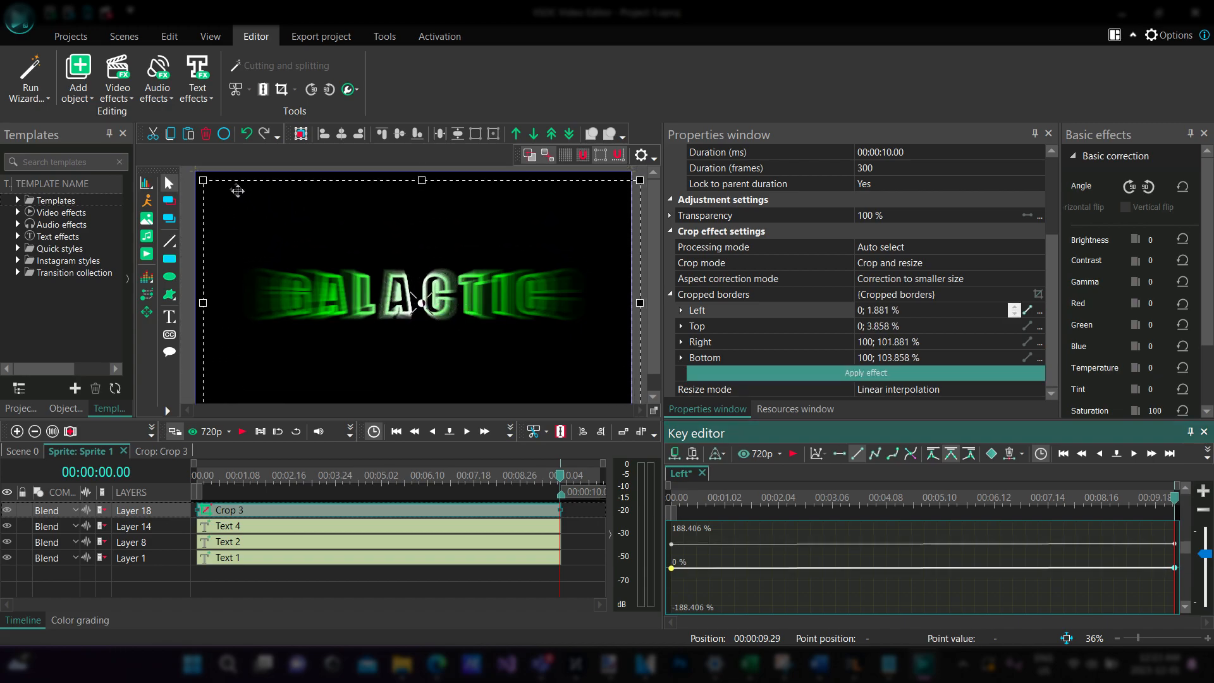
left_click_drag(202, 180, 415, 289)
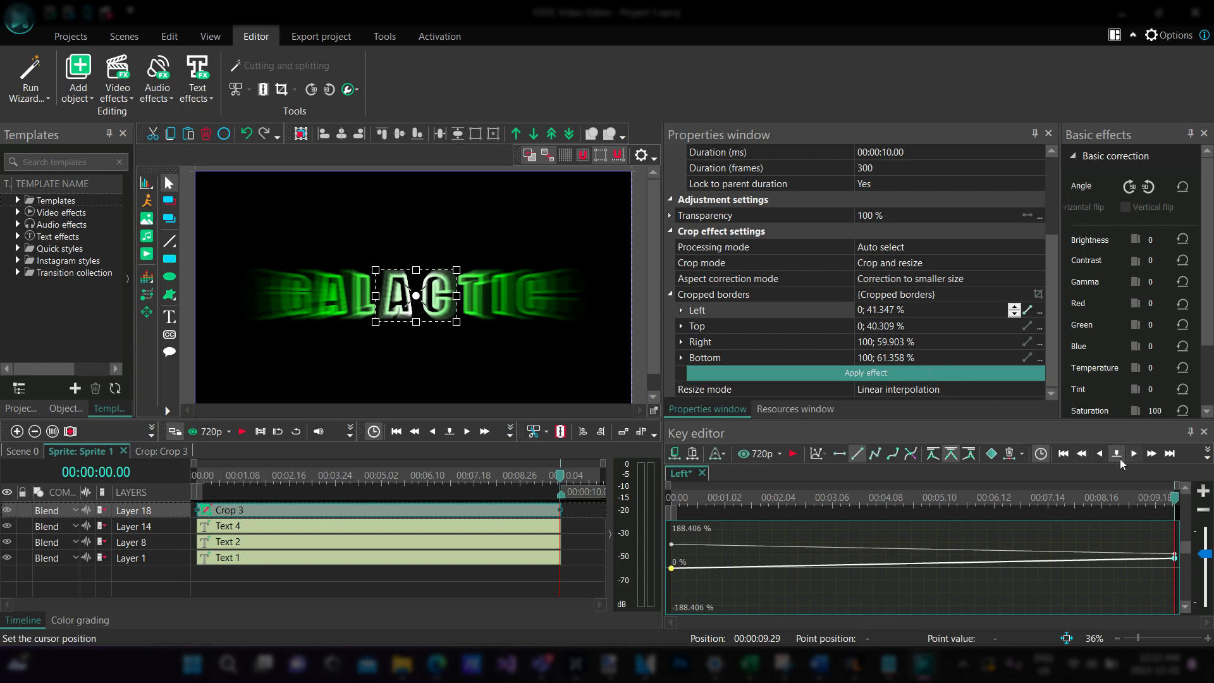
Step: Scrub through the crop frame's animation from the start of the timeline to about 00:00:05.25
left_click_drag(1177, 501, 668, 499)
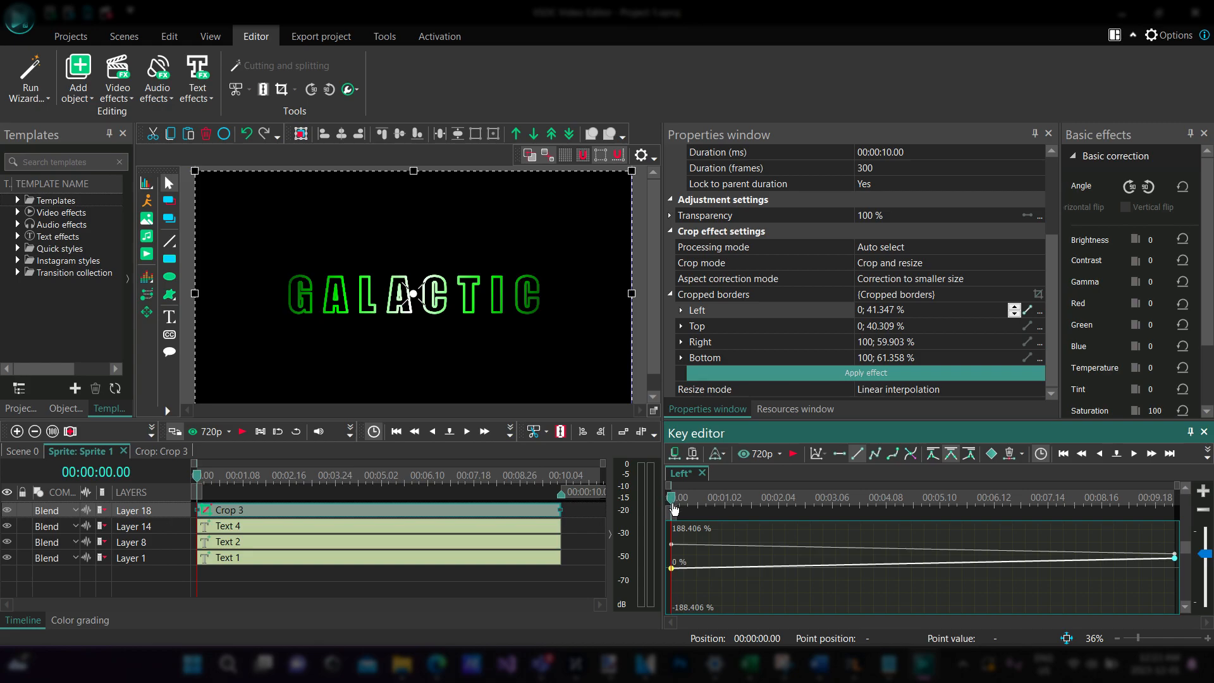
left_click_drag(672, 508, 965, 499)
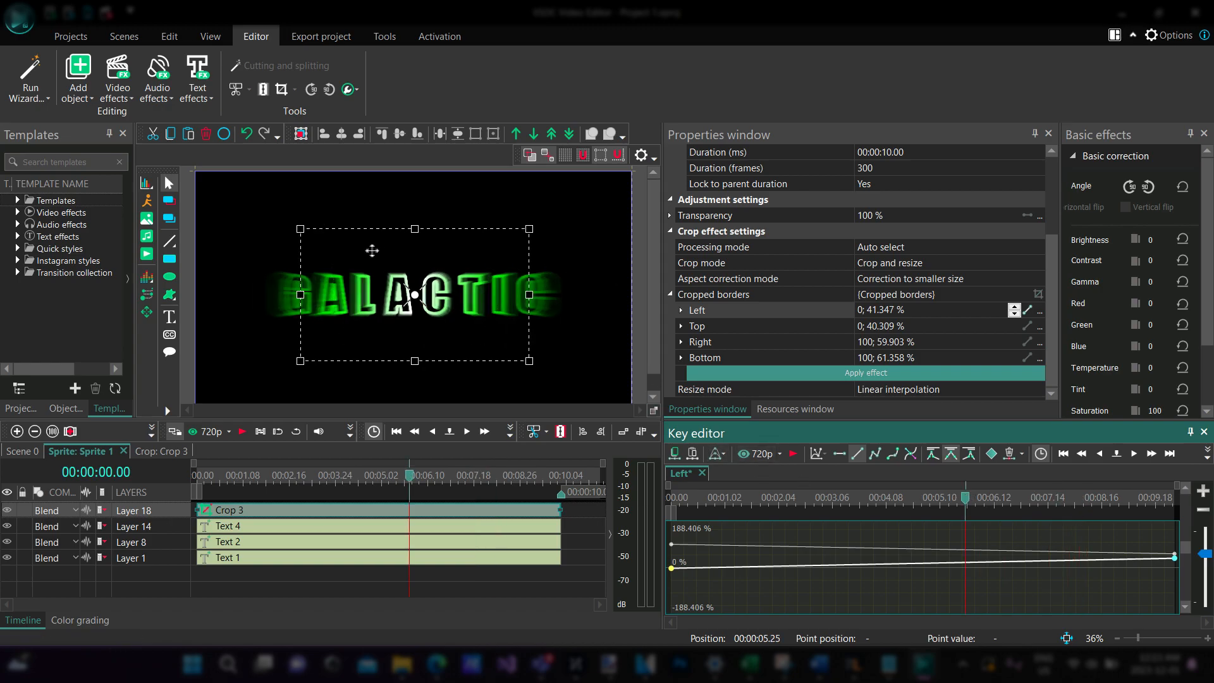
Step: Apply the animated crop at 00:00:09.29 in Sprite 1, and scrub back to about 00:00:03.28 to check the zoom
left_click_drag(967, 499, 1182, 503)
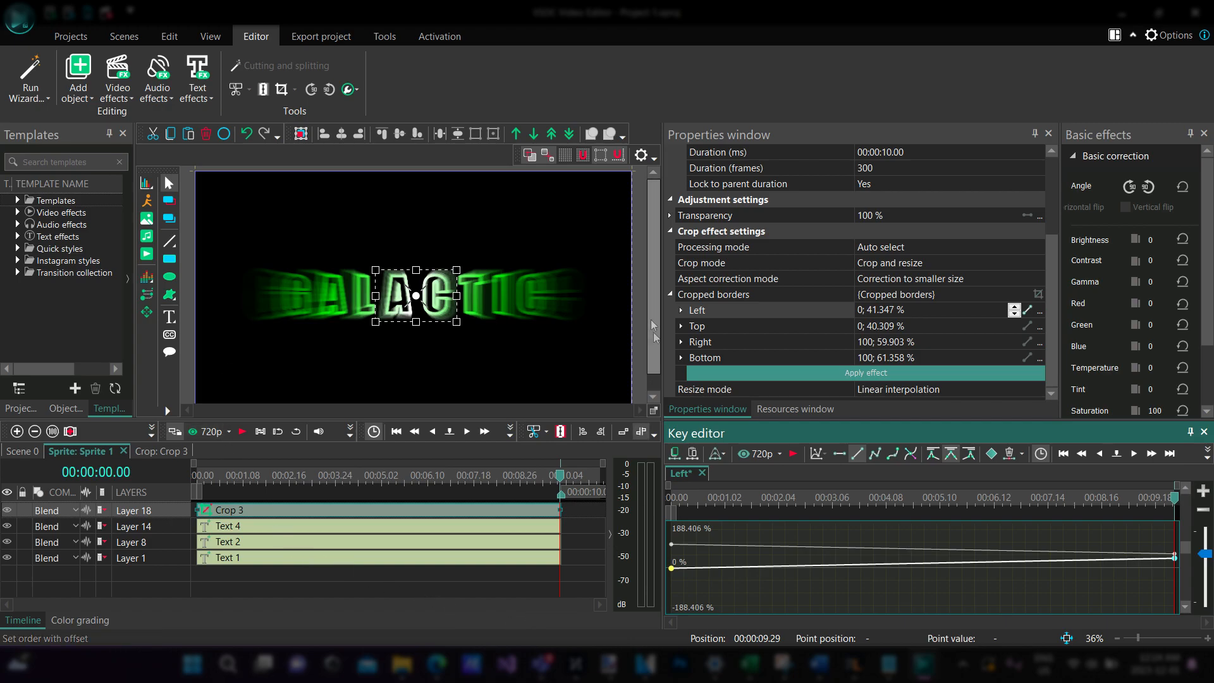
left_click(866, 373)
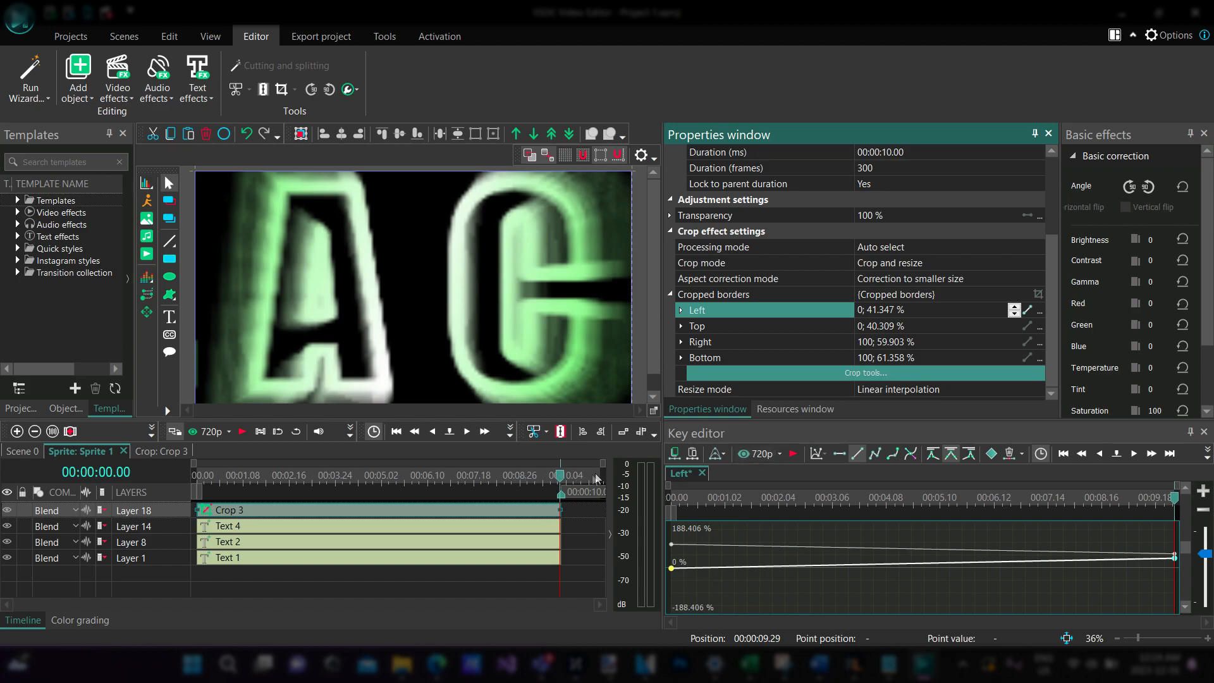
left_click_drag(564, 482, 343, 479)
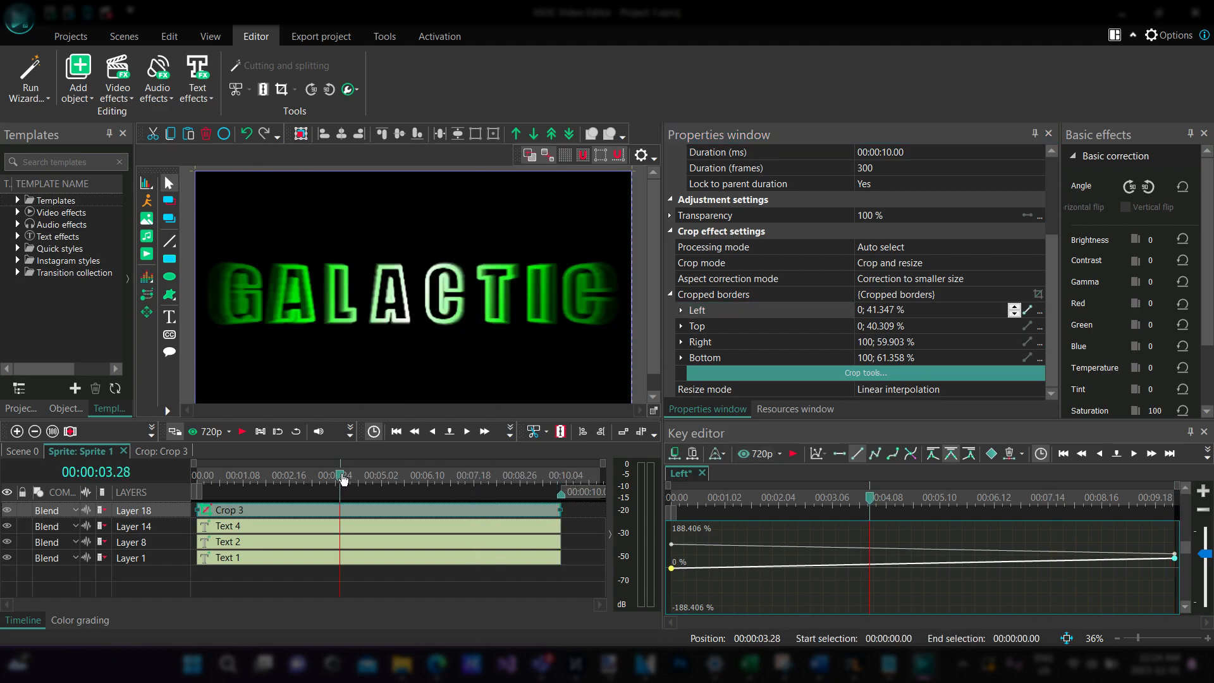
Step: Return to Scene 0 and play the zooming title from the start of the timeline
left_click(24, 453)
left_click_drag(340, 479, 187, 486)
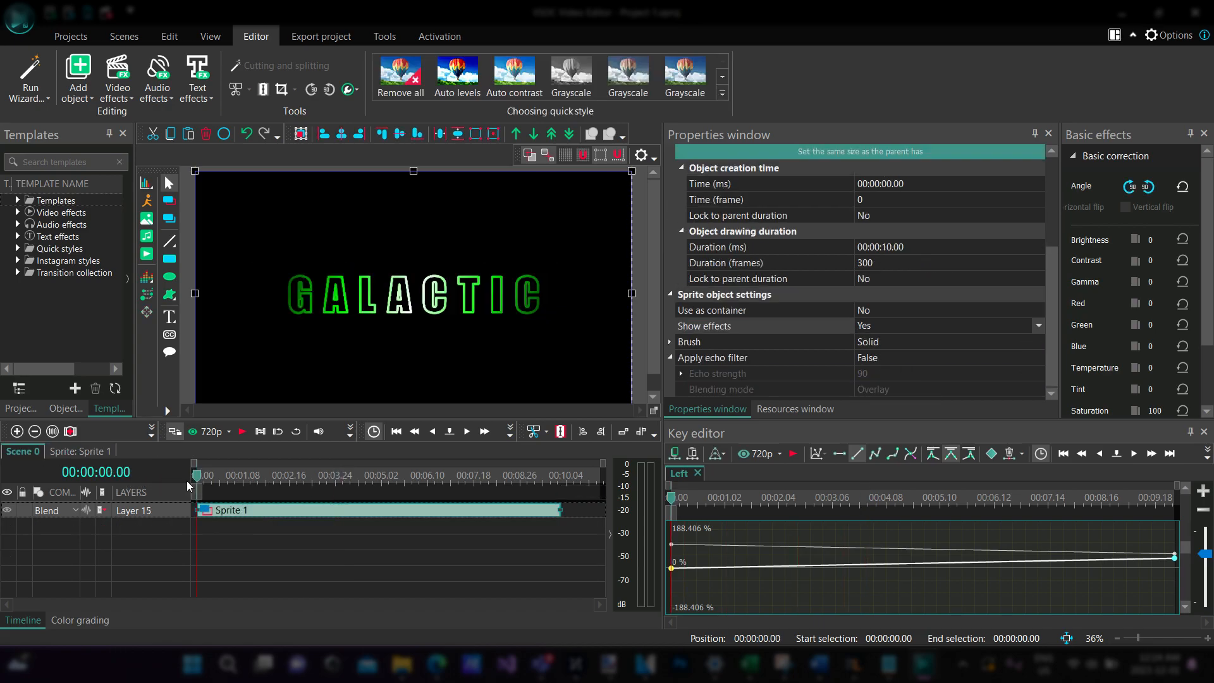
key("space")
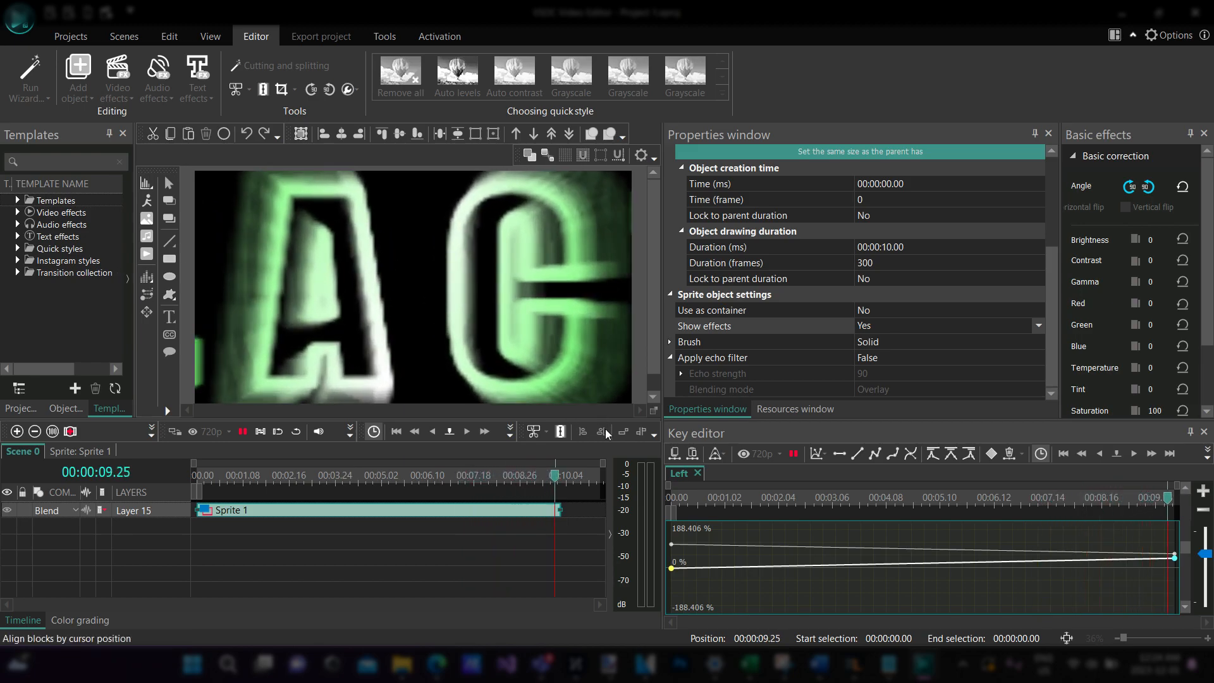
Step: Lower the scene's preview quality to 360p and replay the title from the beginning
left_click_drag(564, 480, 374, 479)
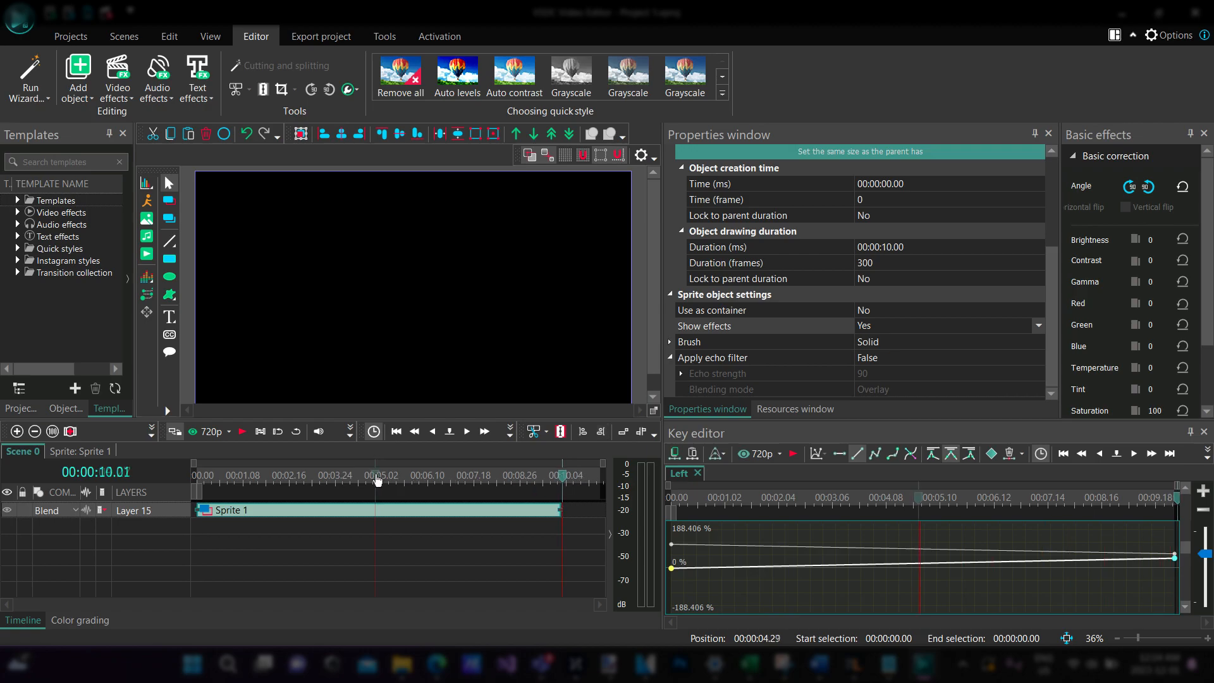
left_click(212, 431)
left_click(224, 521)
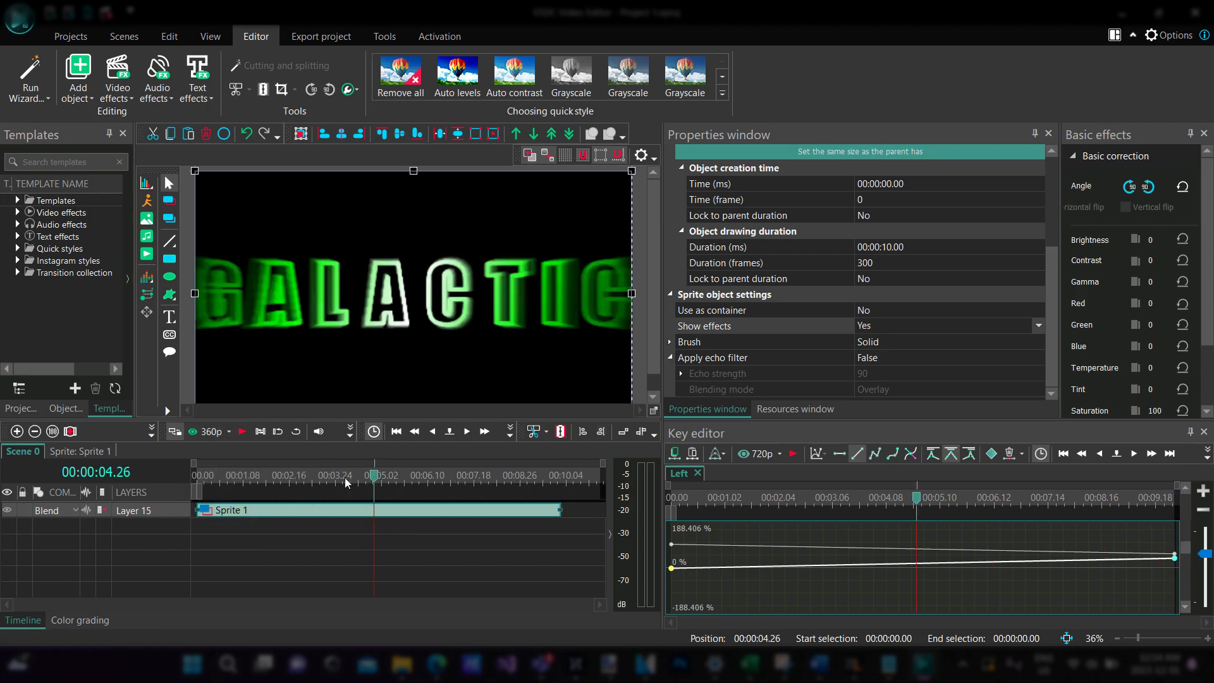
left_click_drag(375, 480, 203, 479)
key("space")
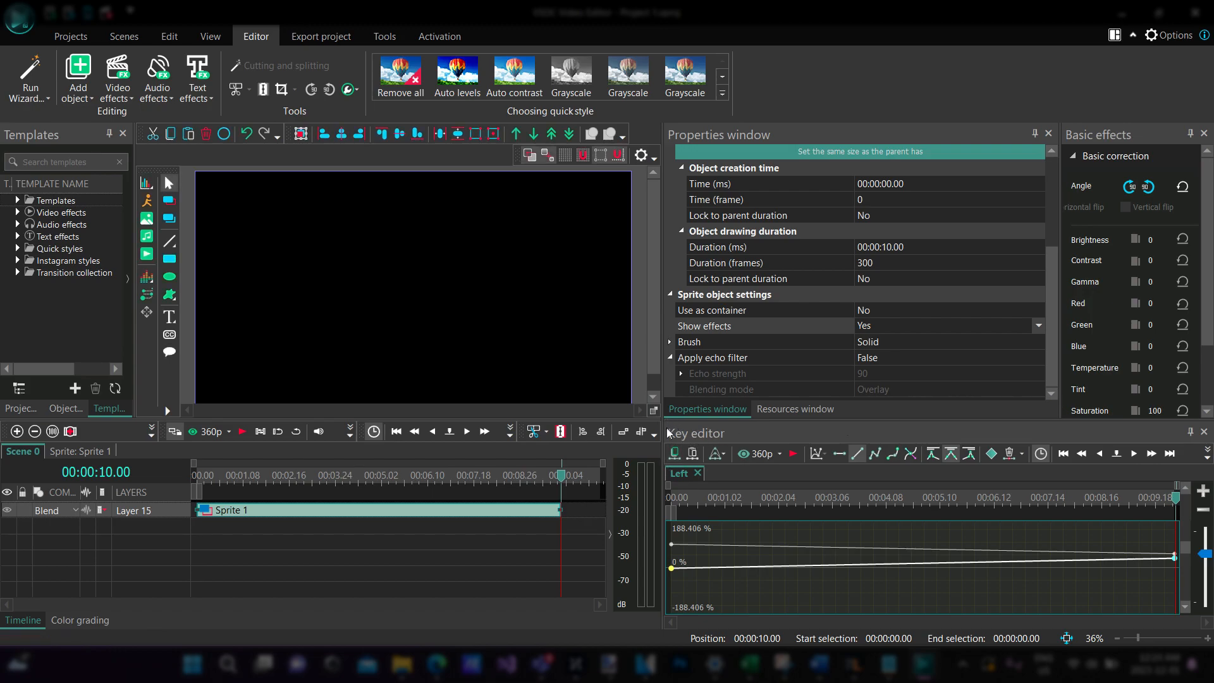
Step: Widen the scene and timeline area, close the key editor, and play the sprite from 00:00:00.00
left_click_drag(663, 431, 937, 440)
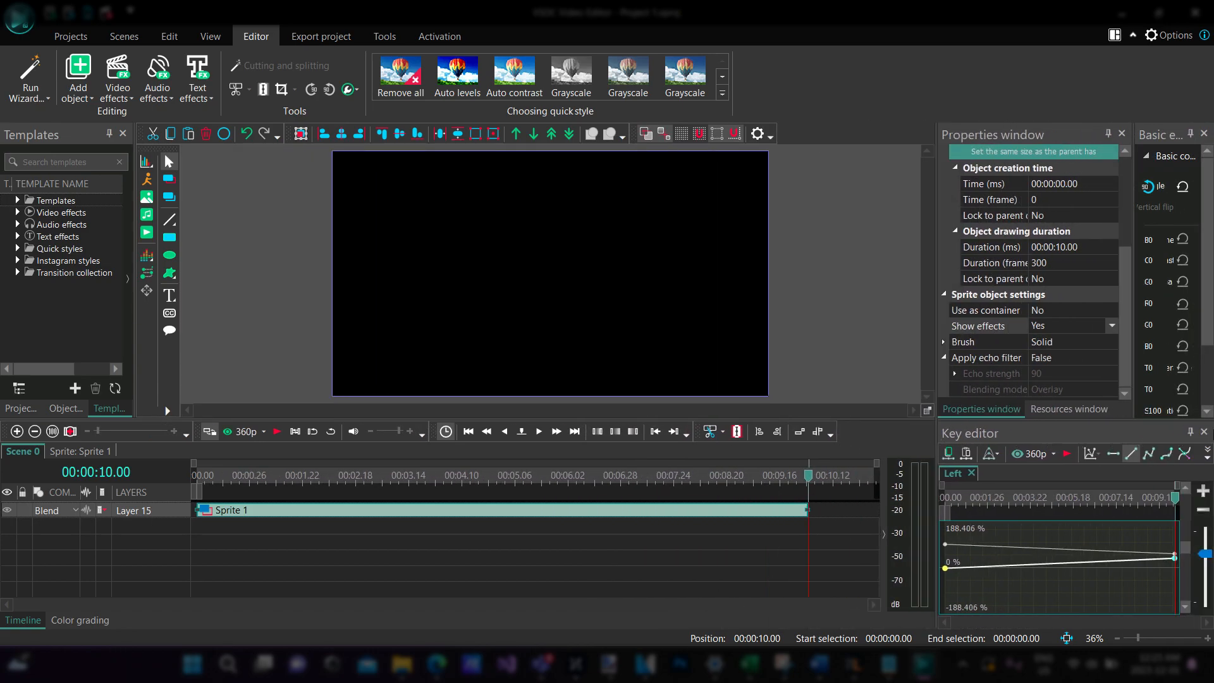
left_click(1204, 433)
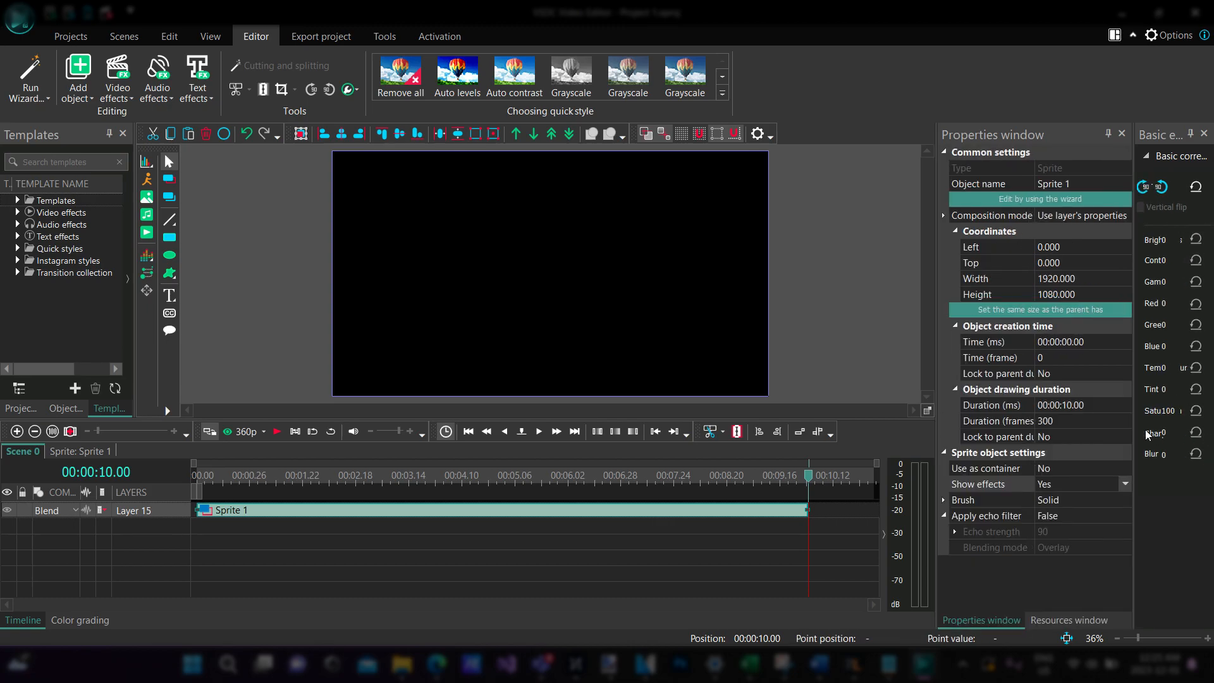
left_click_drag(811, 488, 198, 476)
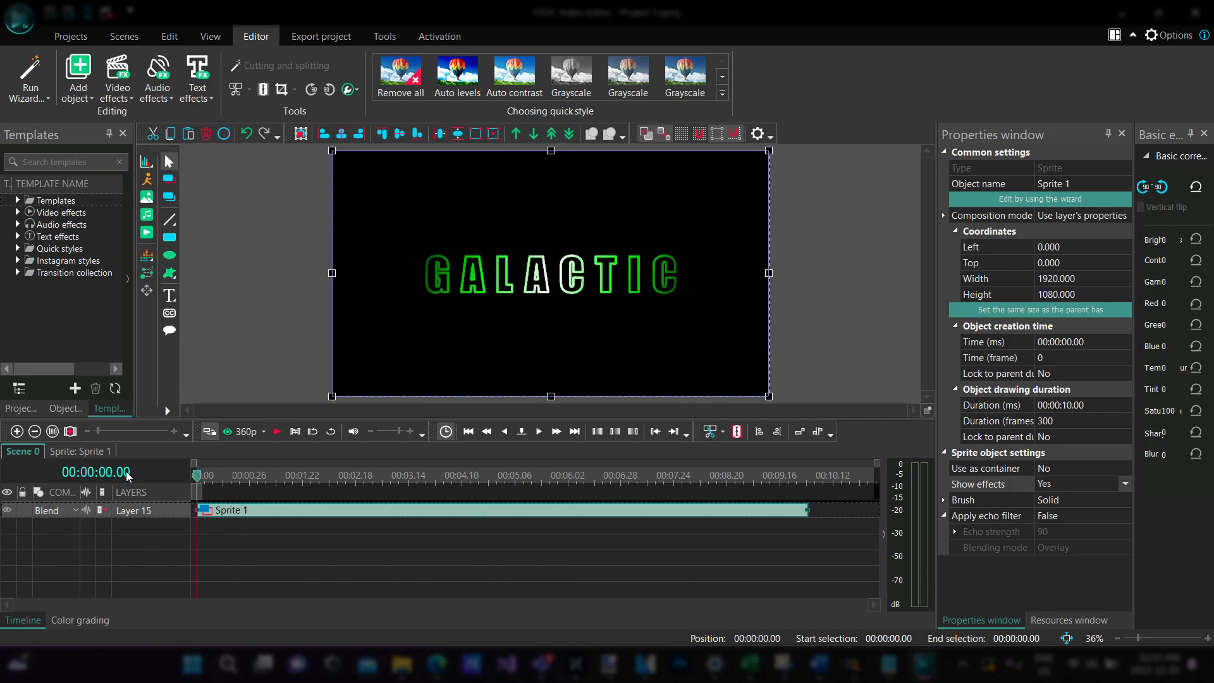
key("space")
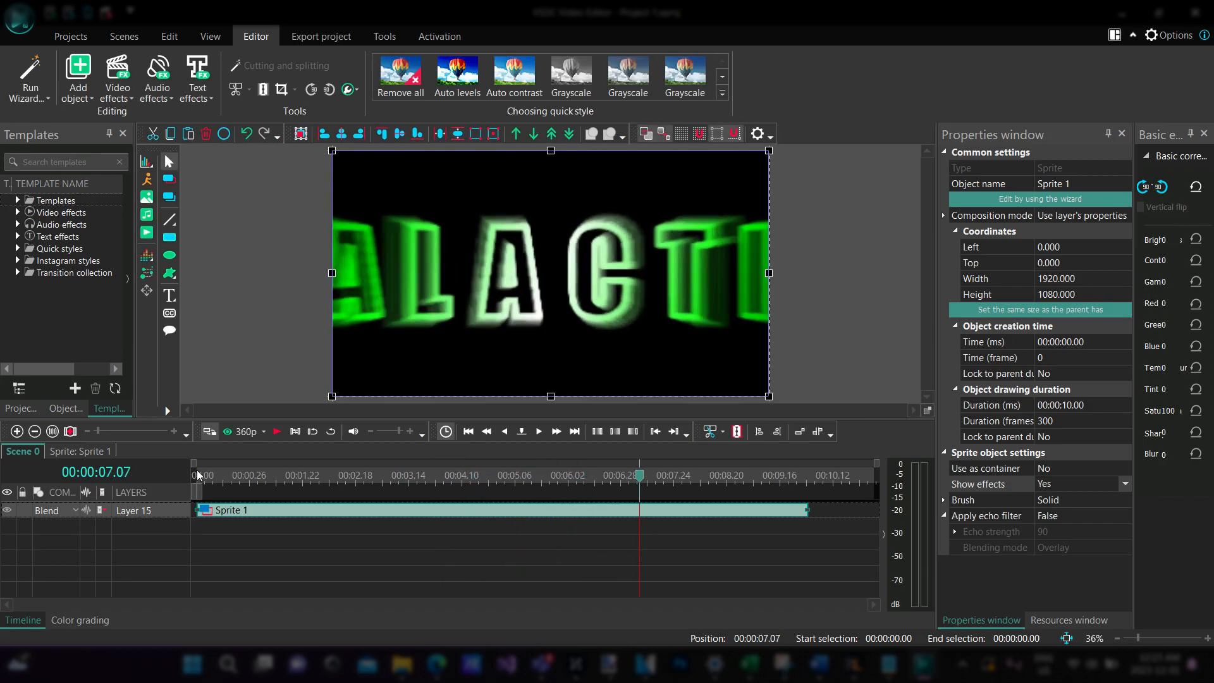
Step: Select the sprite on the timeline, rewind to near its start and replay the zoom animation
left_click(377, 474)
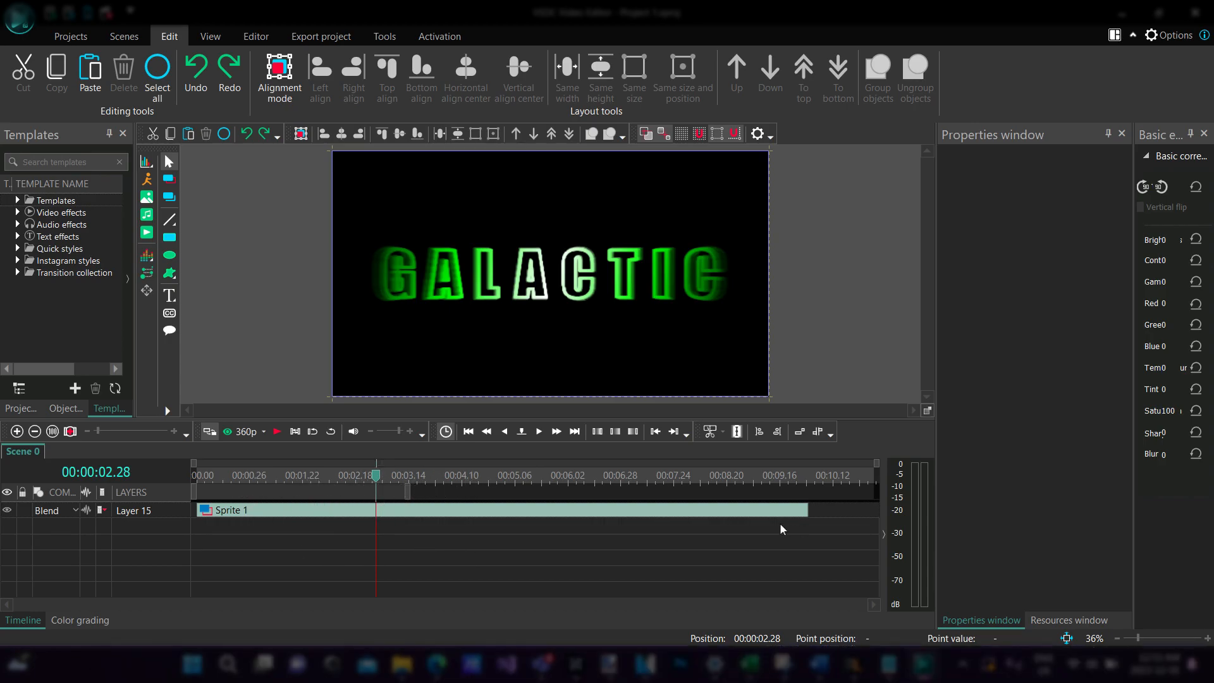
left_click(471, 510)
left_click_drag(374, 477, 237, 474)
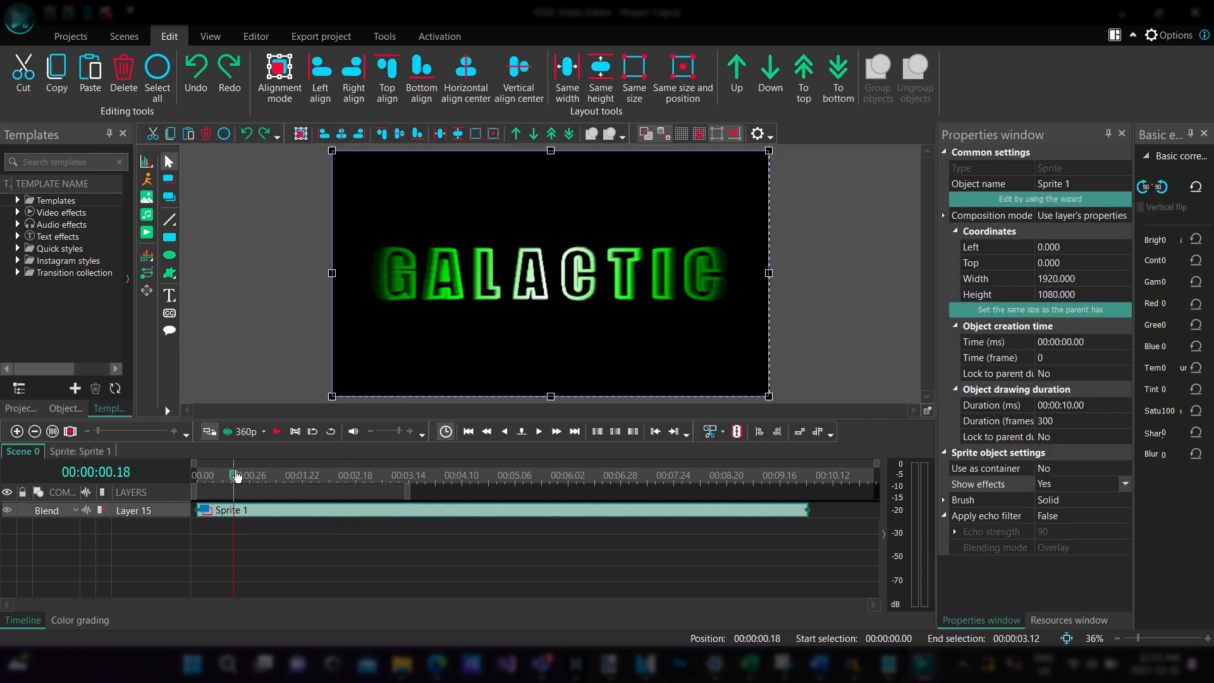
key("space")
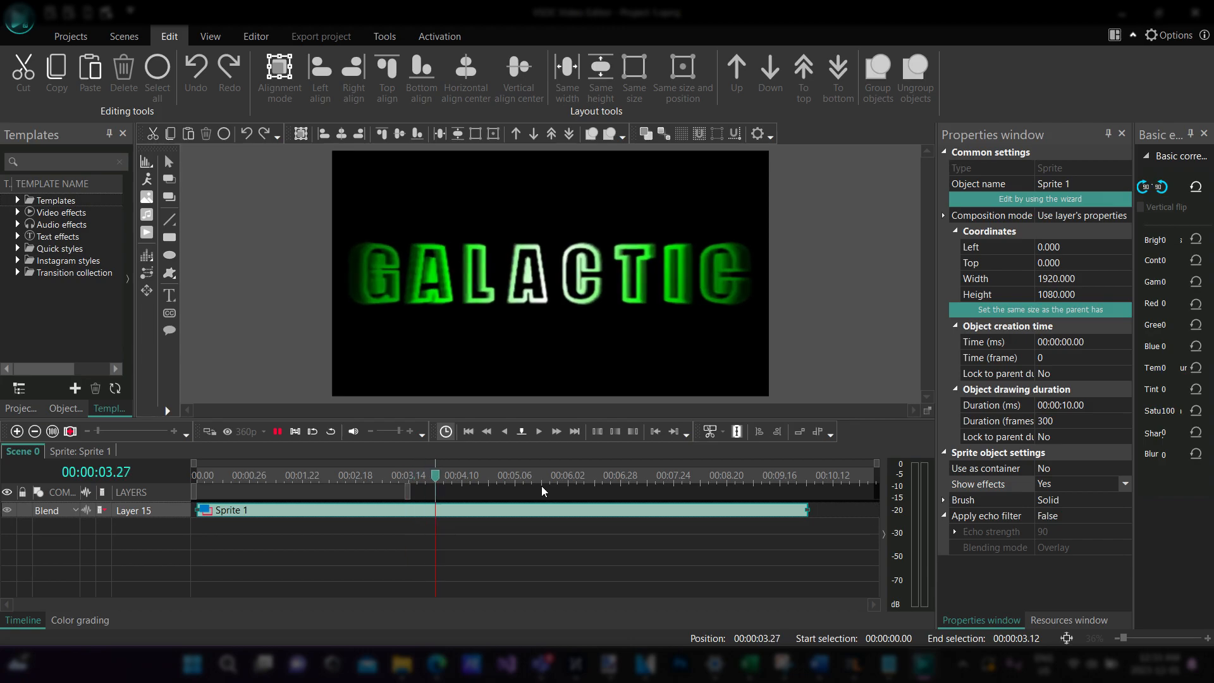
Step: Trim the sprite's end to 00:00:05.05 and finally to 00:00:04.08, playing it back after each trim
left_click(655, 339)
left_click_drag(808, 509, 513, 509)
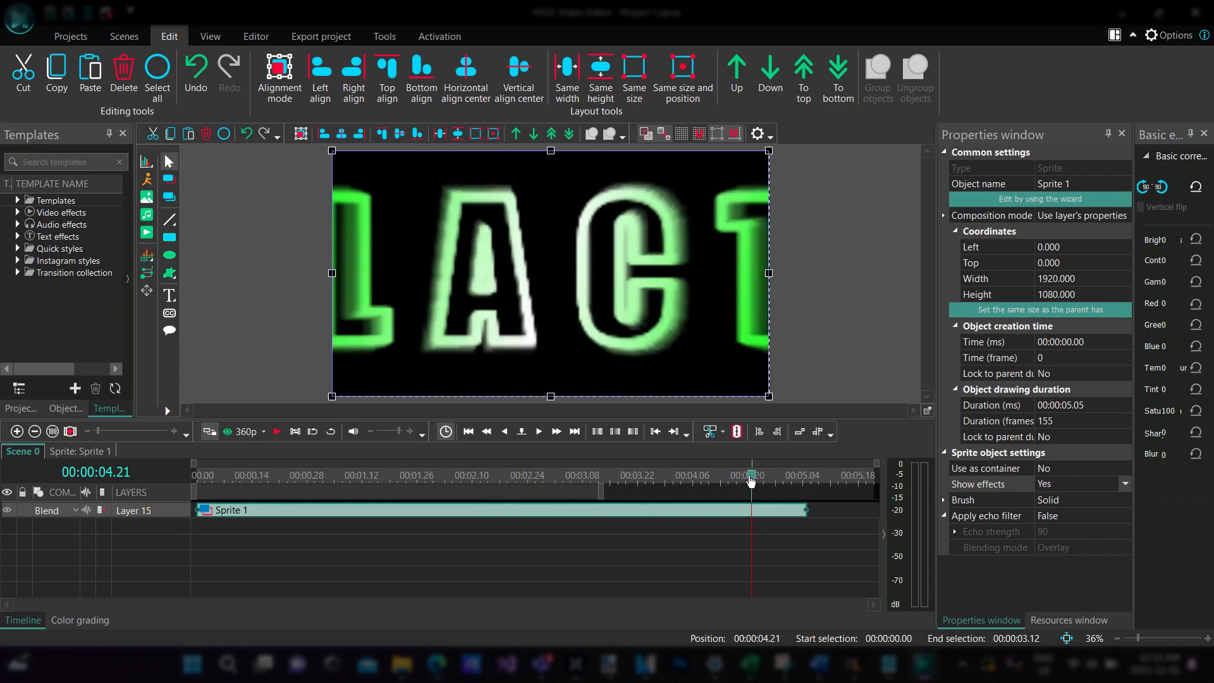
left_click_drag(751, 481, 189, 493)
mouse_move(600, 490)
left_mouse_down()
mouse_move(804, 491)
mouse_move(43, 471)
left_mouse_up()
key("space")
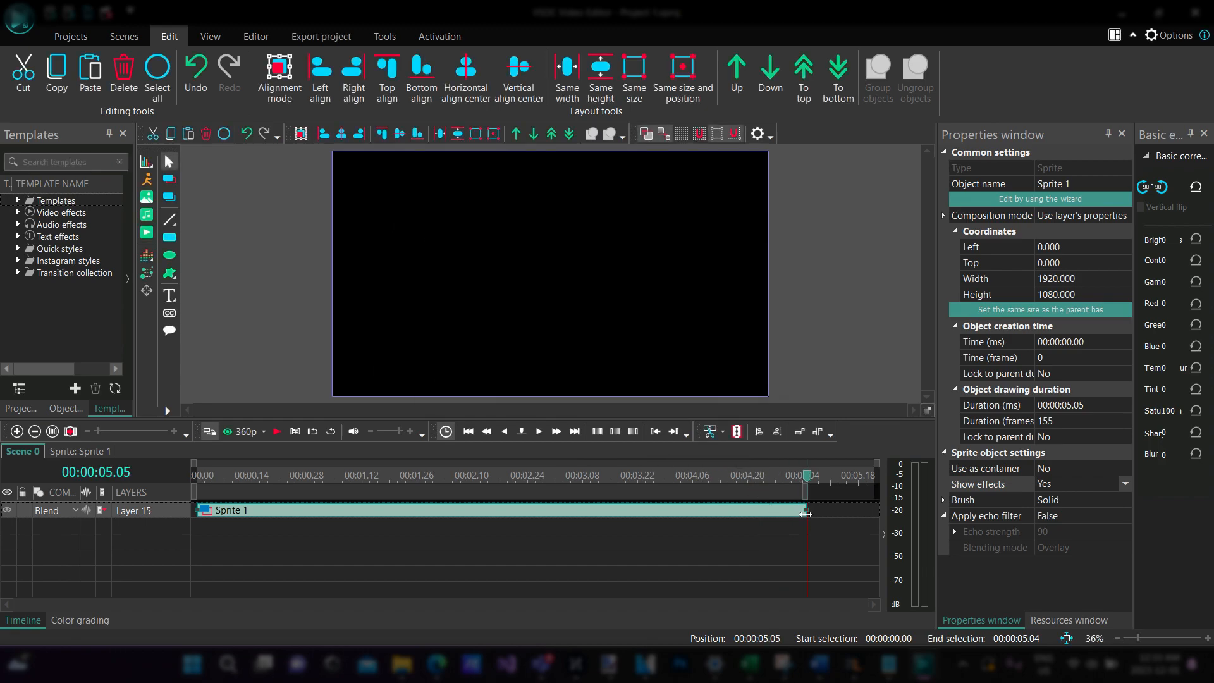
left_click_drag(807, 510, 690, 510)
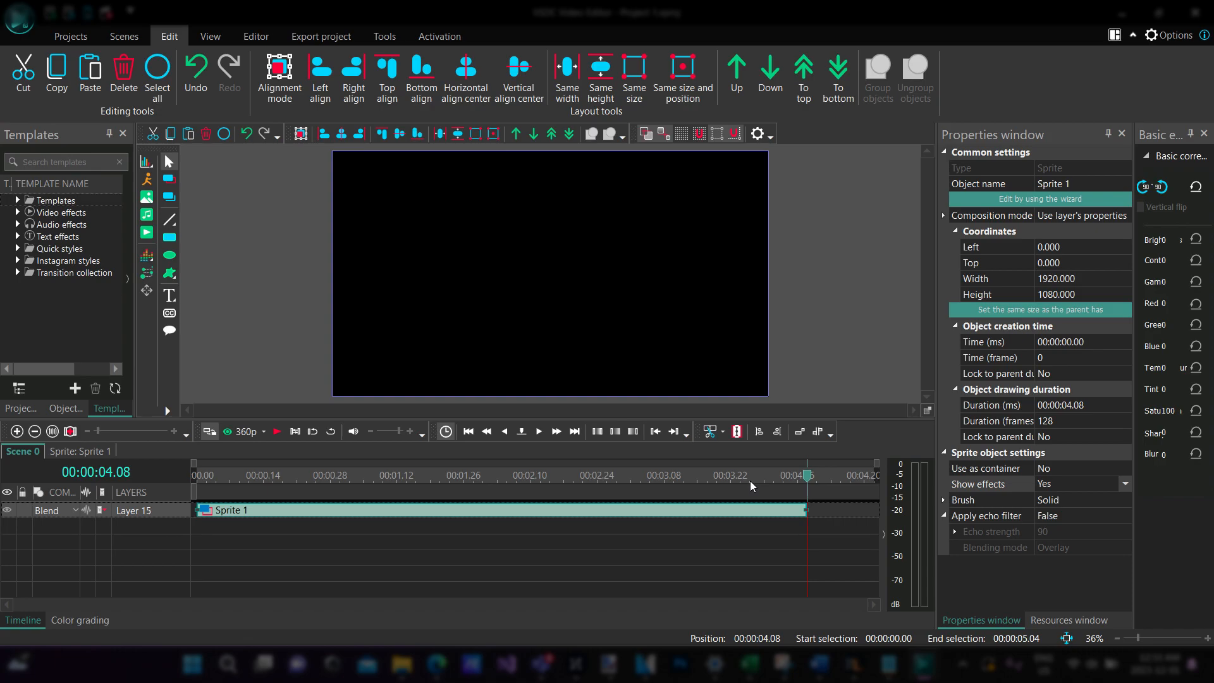
key("space")
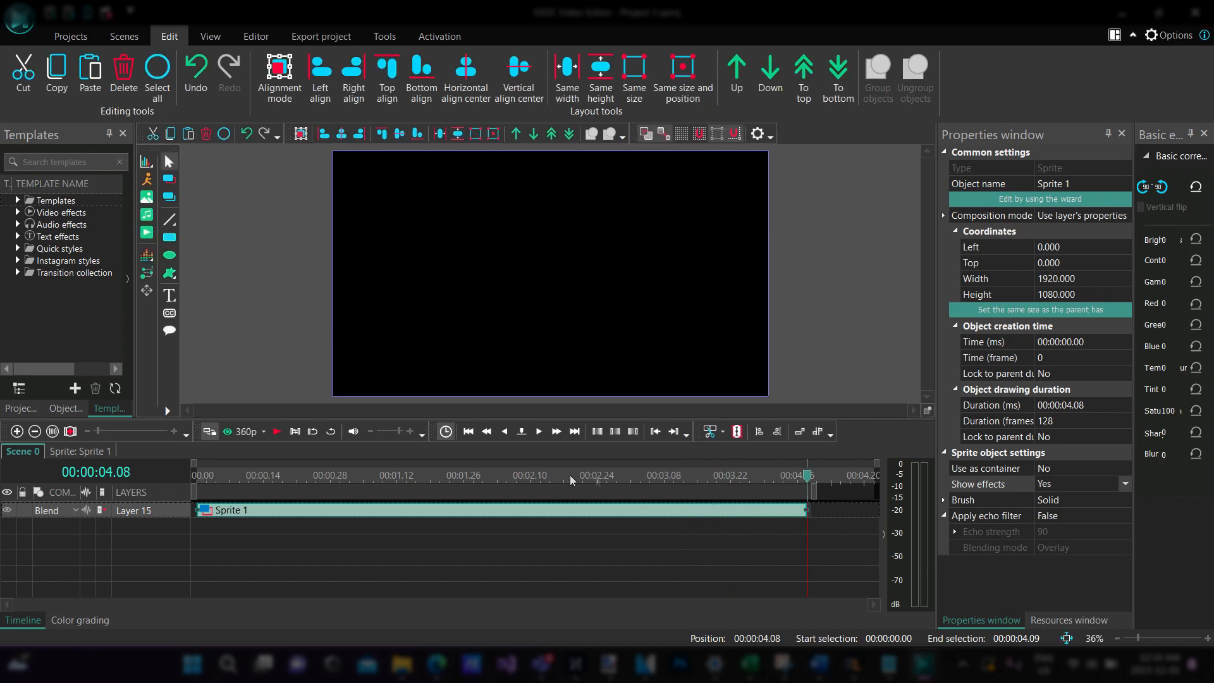
Step: Open the sprite and shorten its Text 4, Text 2 and Text 1 layers to end with the Crop effect at 00:00:04.08
double_click(304, 509)
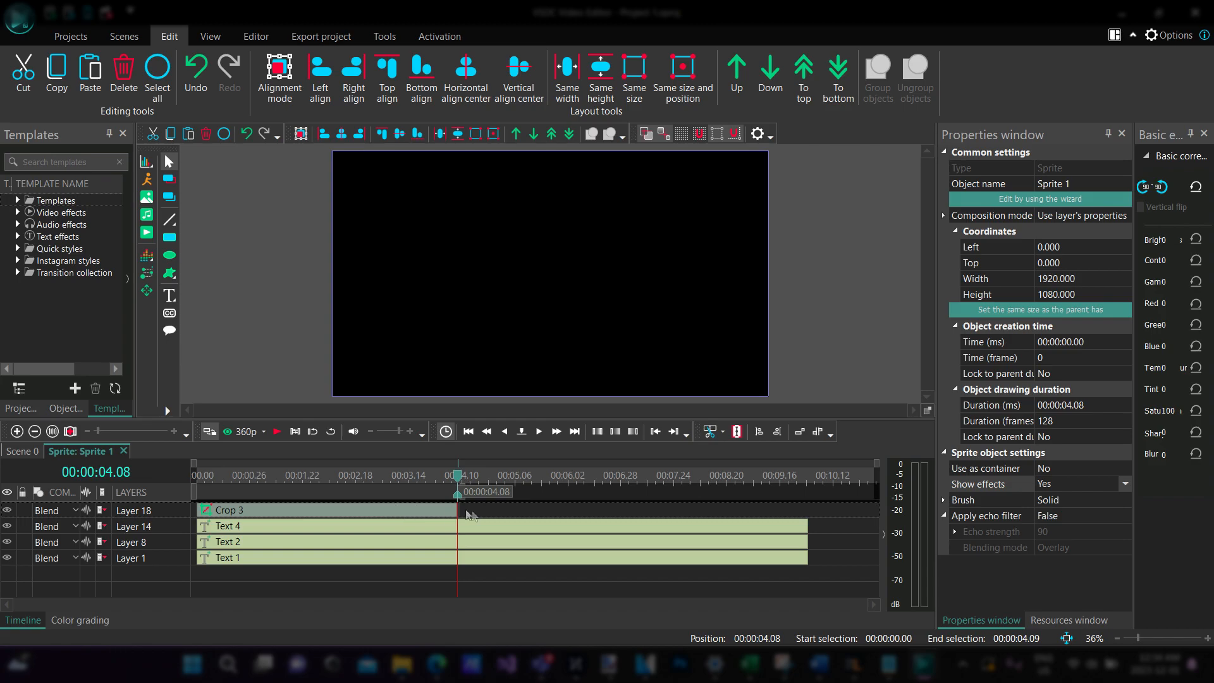
left_click_drag(793, 532, 461, 533)
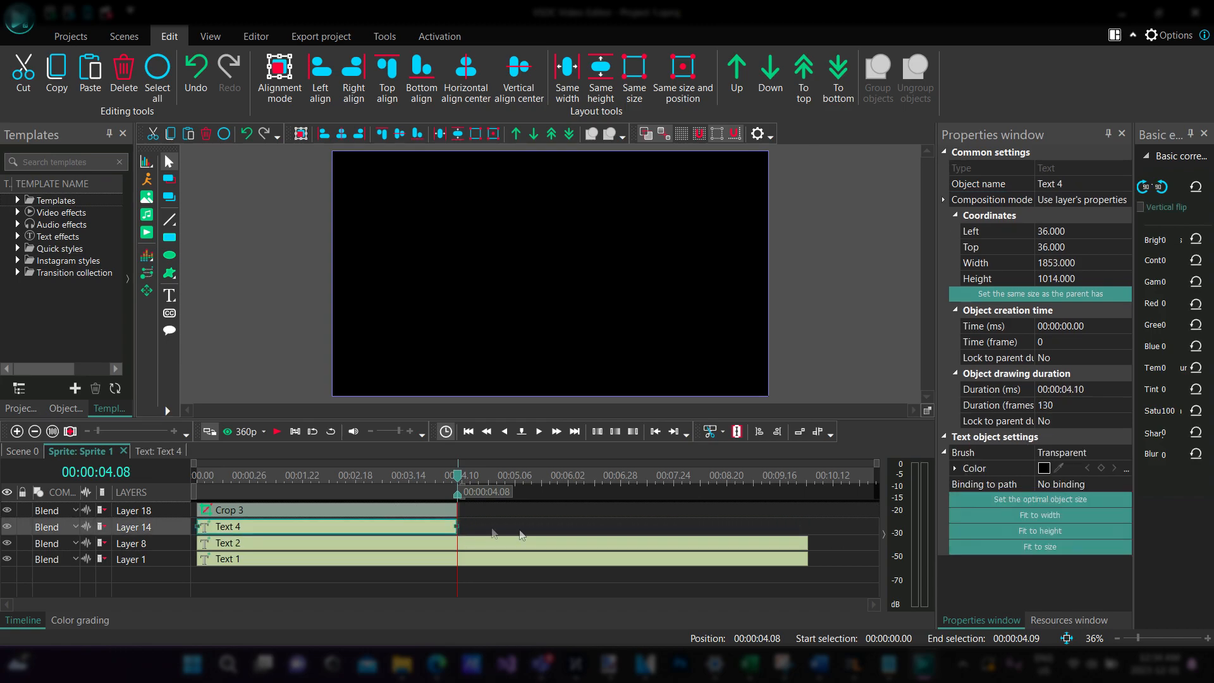
left_click(802, 543)
left_click_drag(808, 545, 461, 541)
left_click(756, 560)
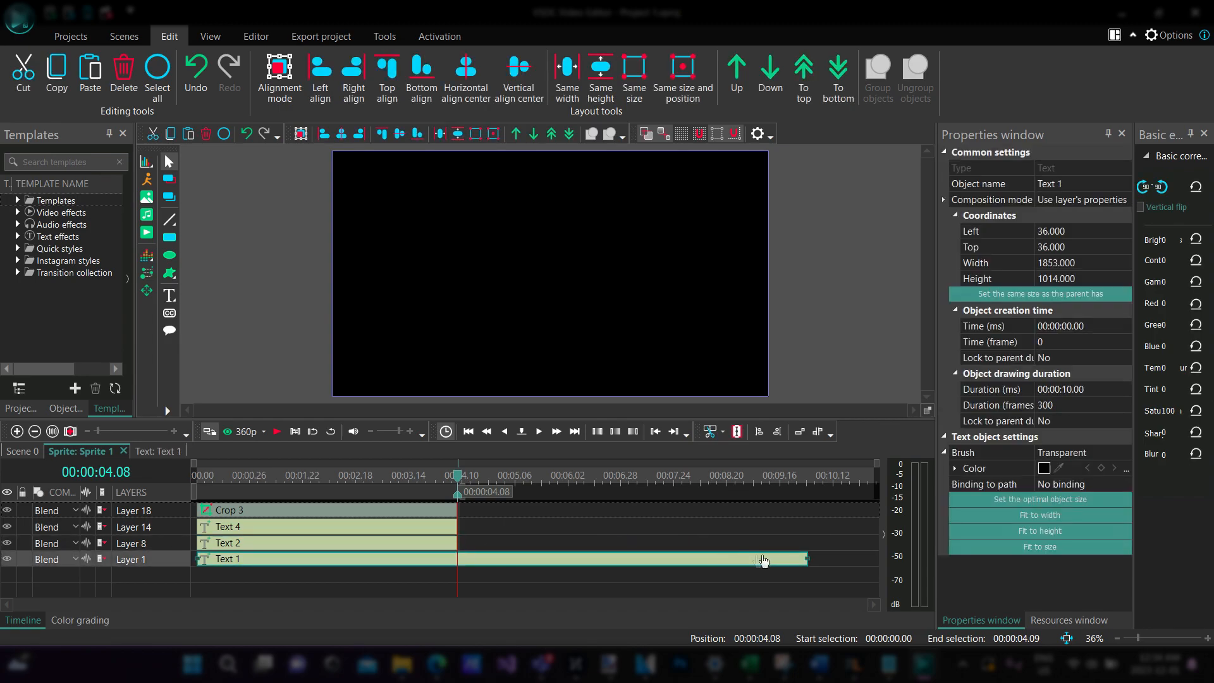
left_click_drag(806, 554, 458, 556)
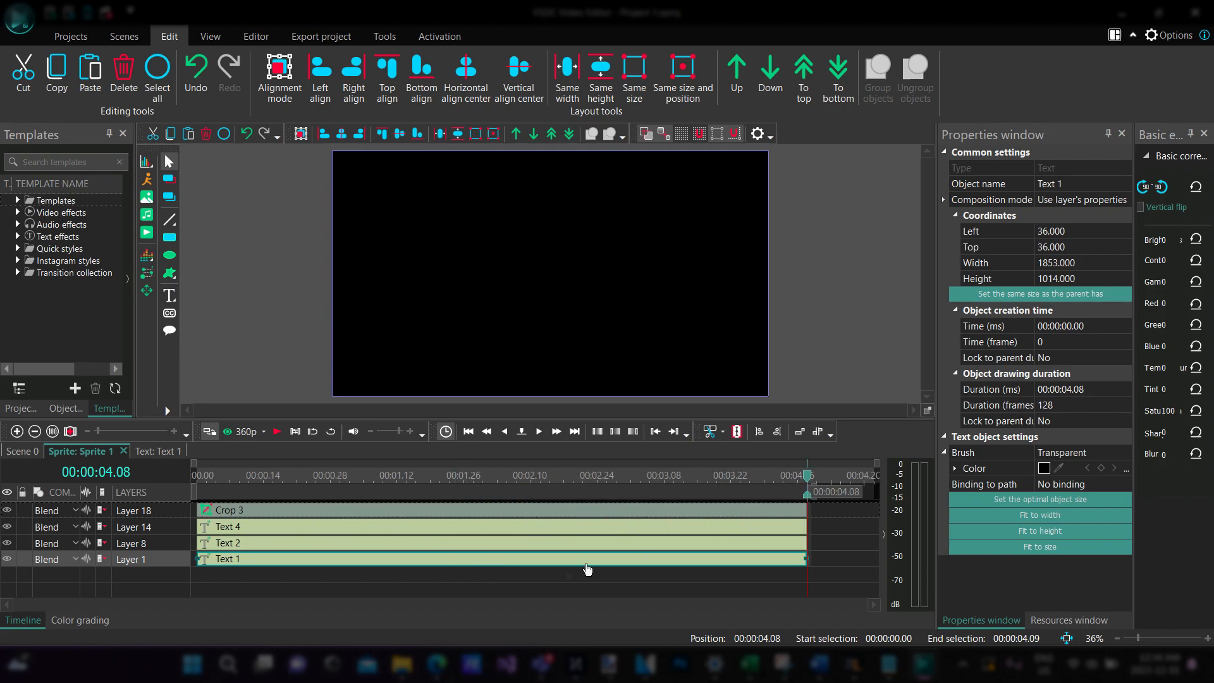
Step: Return to Scene 0, play the shortened sprite, and move the timeline cursor back to about 00:00:01.28
left_click(25, 450)
key("space")
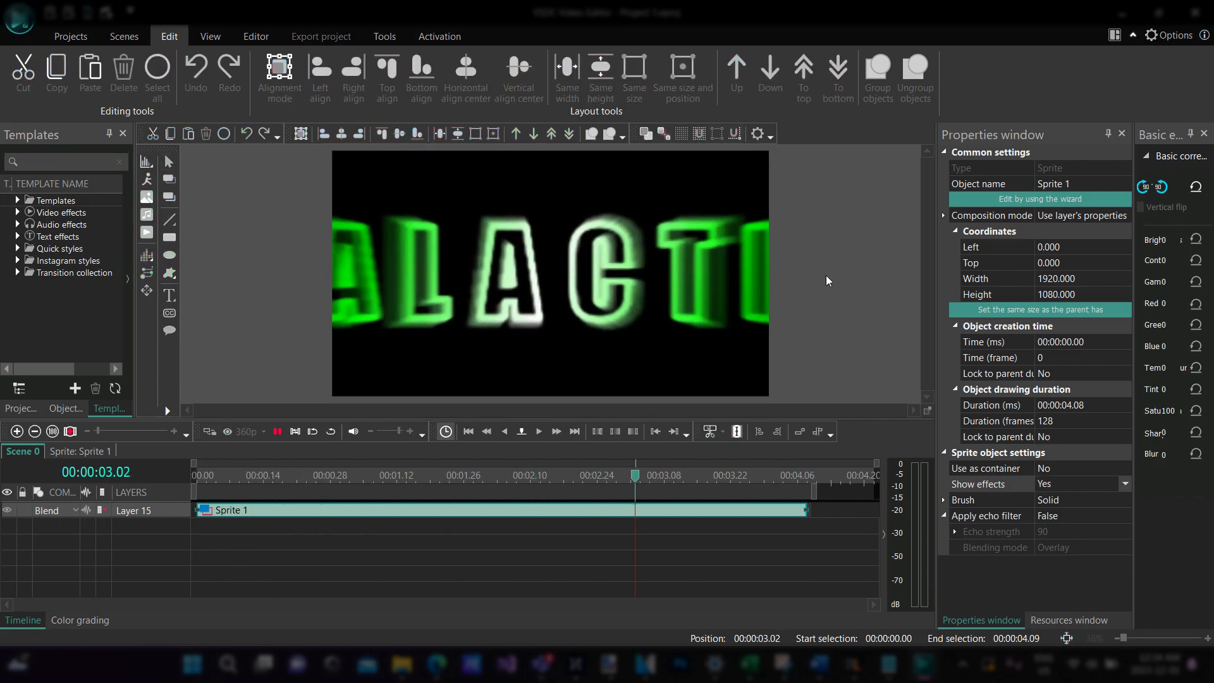
key("space")
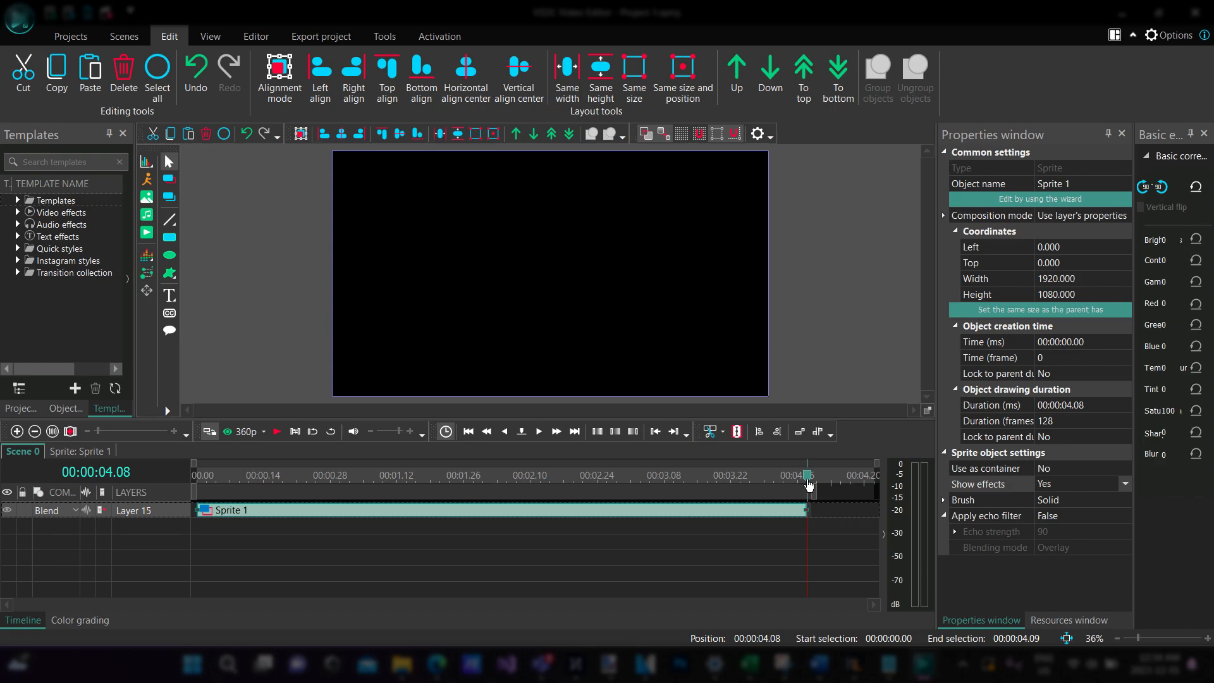
left_click_drag(808, 484, 479, 476)
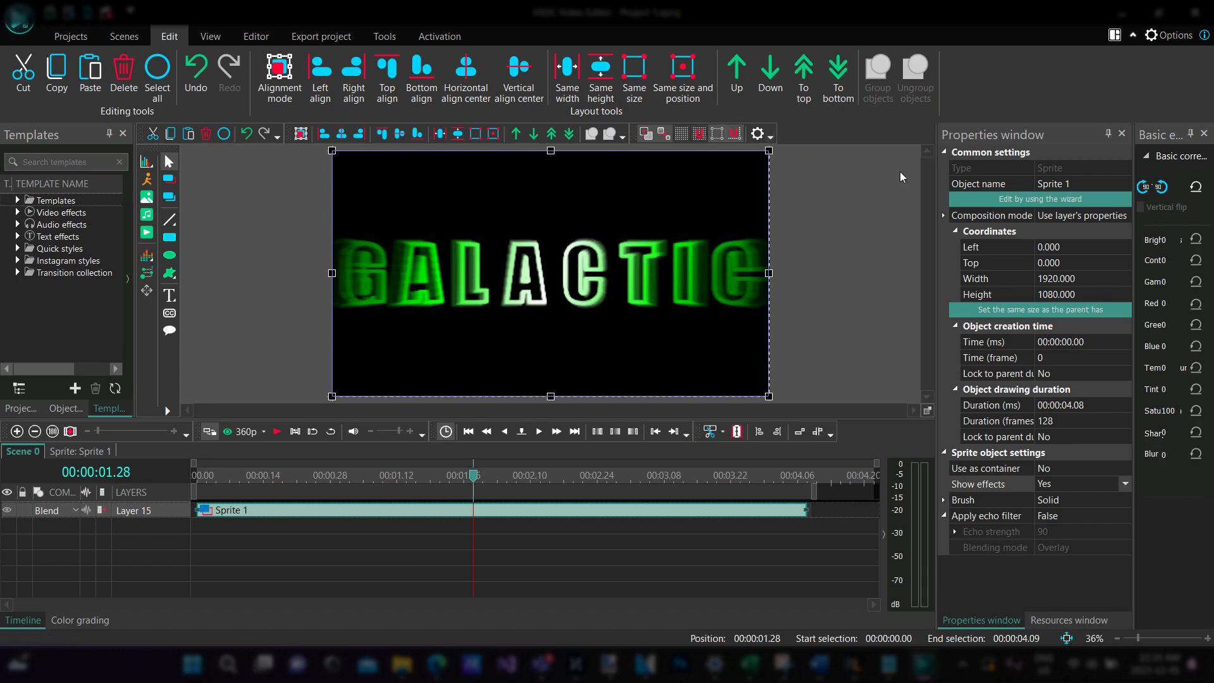
Step: Switch to SoundDogs.com in the web browser and search its library for "space"
left_click(447, 666)
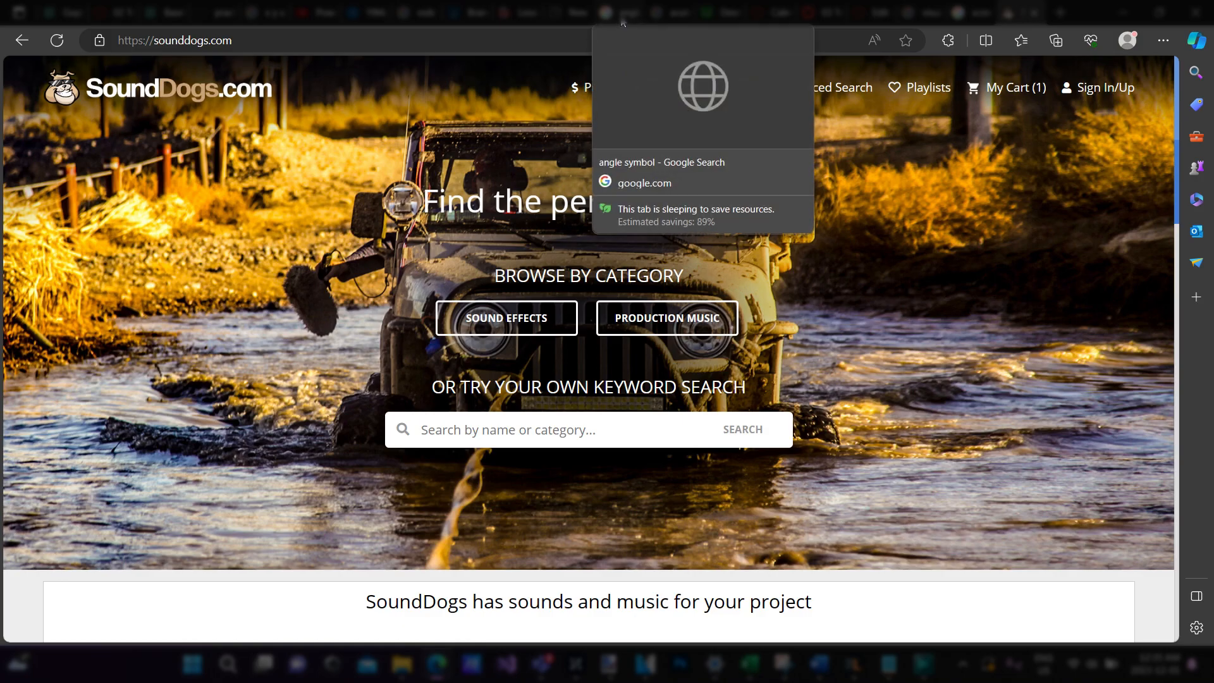
left_click(598, 435)
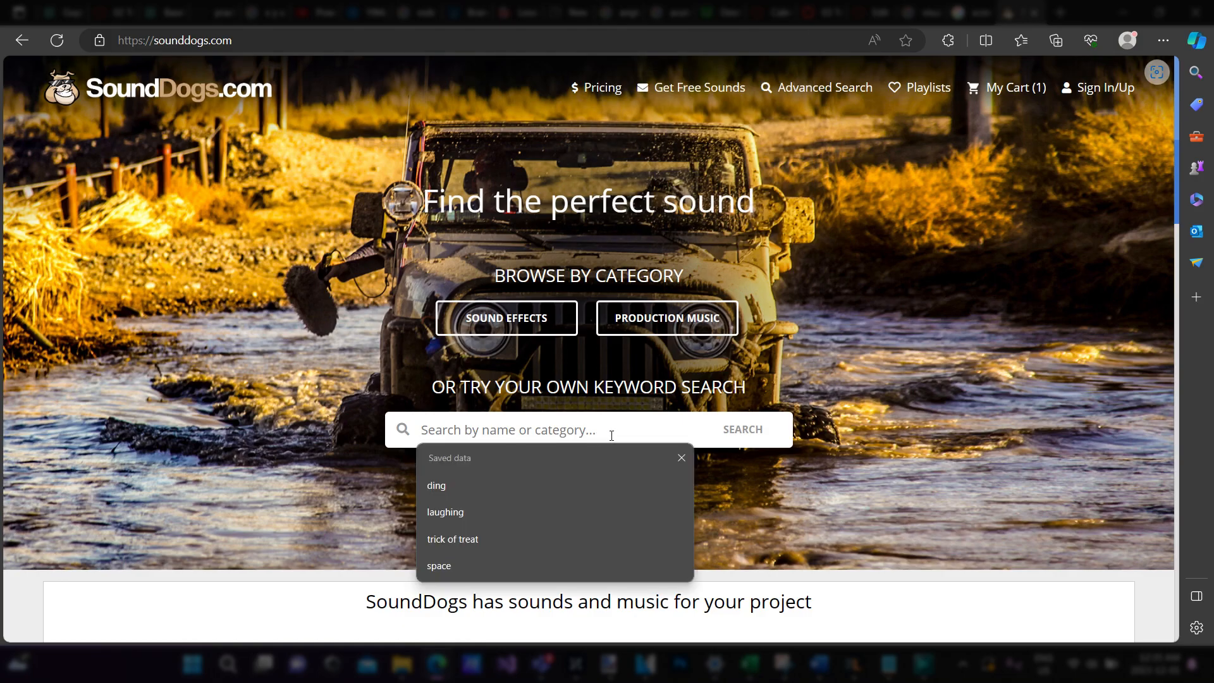
left_click(752, 485)
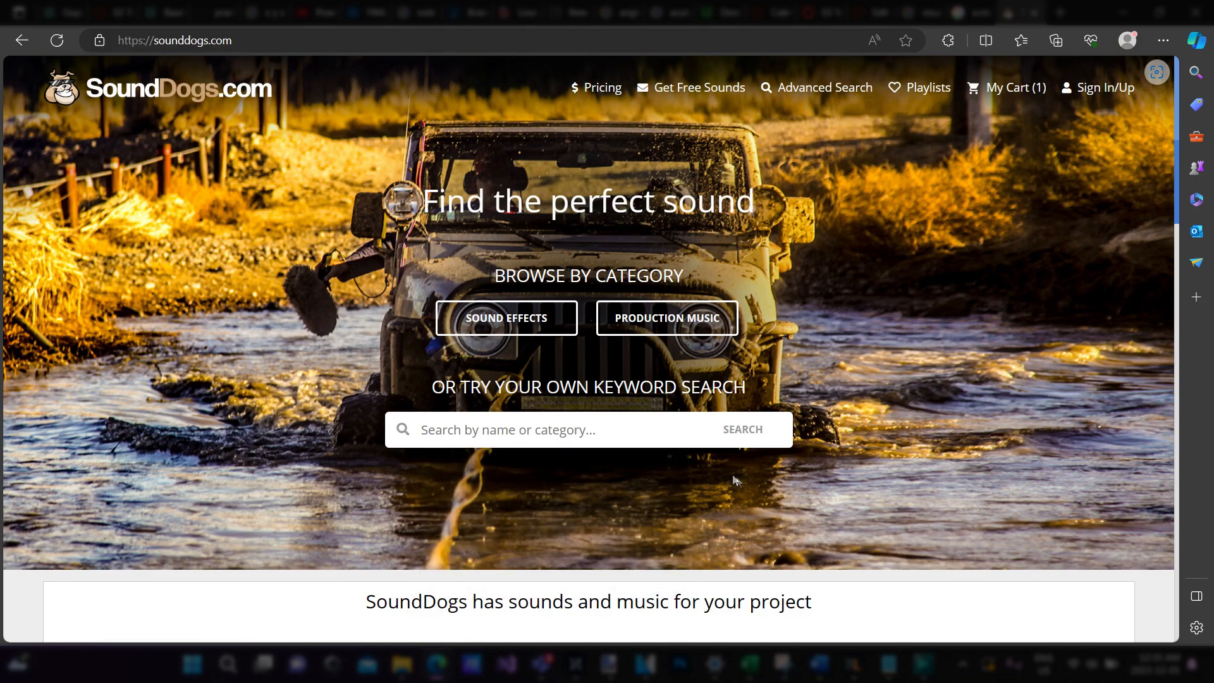
left_click(639, 444)
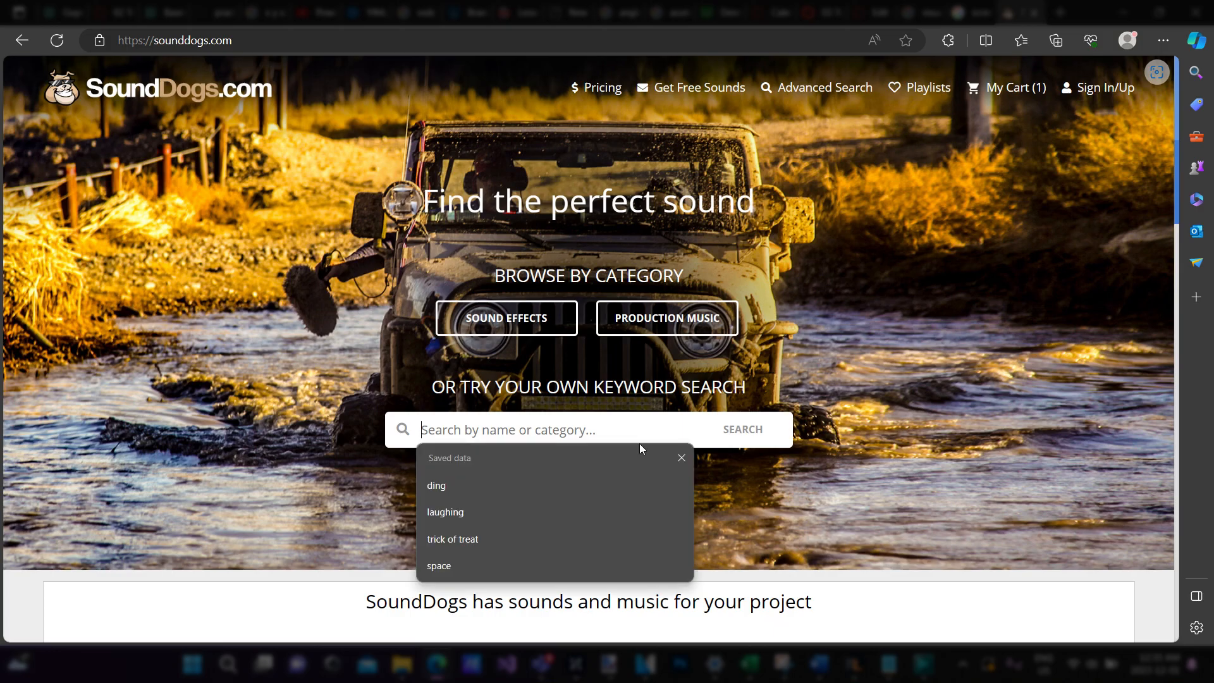
type("space")
key("Return")
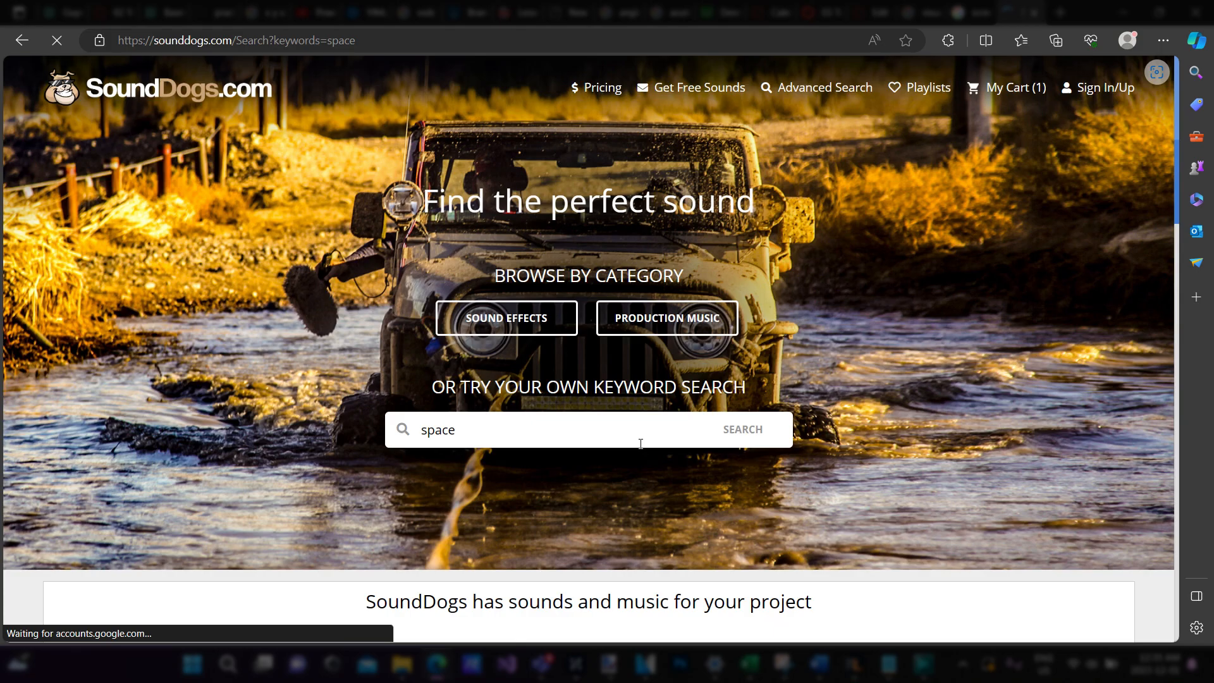
Step: Browse the space results and preview several of the short "Electronic, Space - Space Shot, Laser" sounds
scroll(263, 258, "down", 7)
scroll(263, 258, "down", 4)
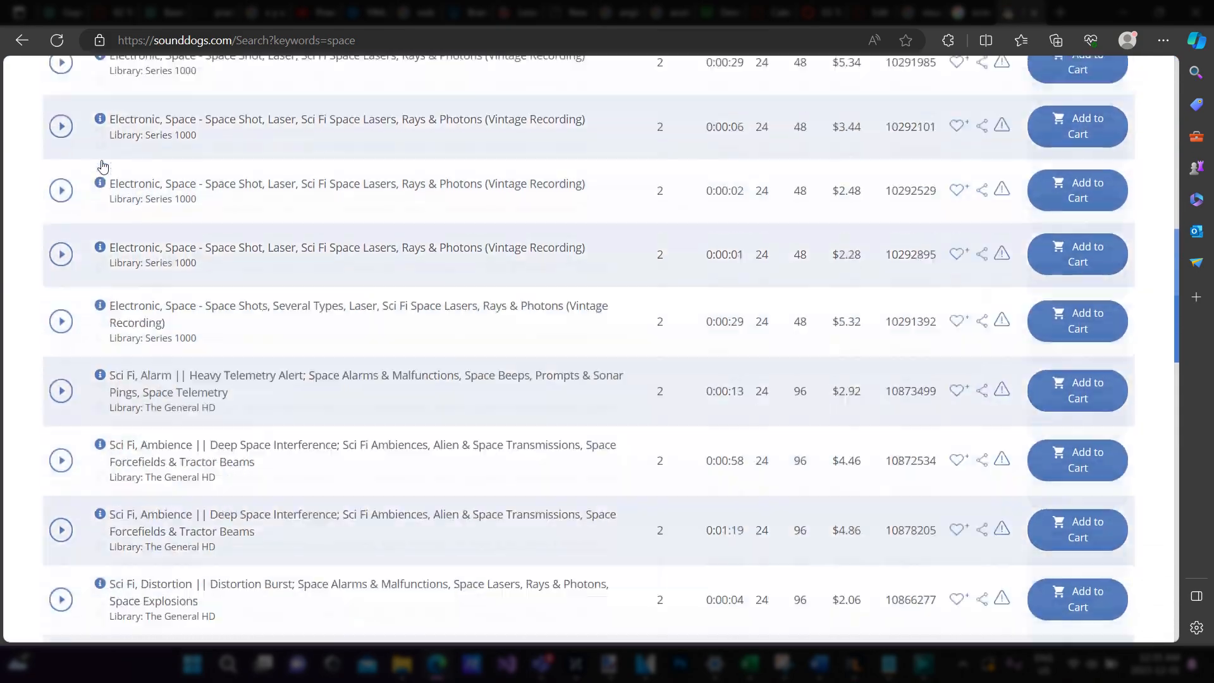
scroll(130, 209, "up", 8)
scroll(93, 348, "down", 5)
scroll(93, 348, "down", 3)
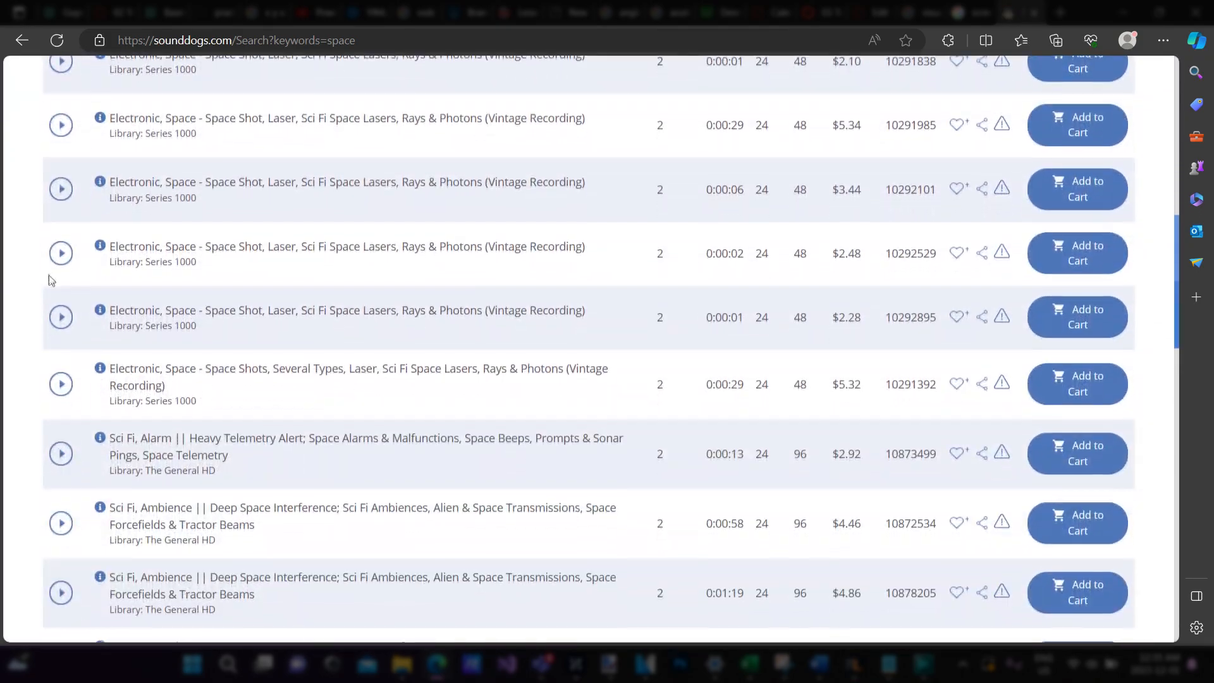
left_click(60, 253)
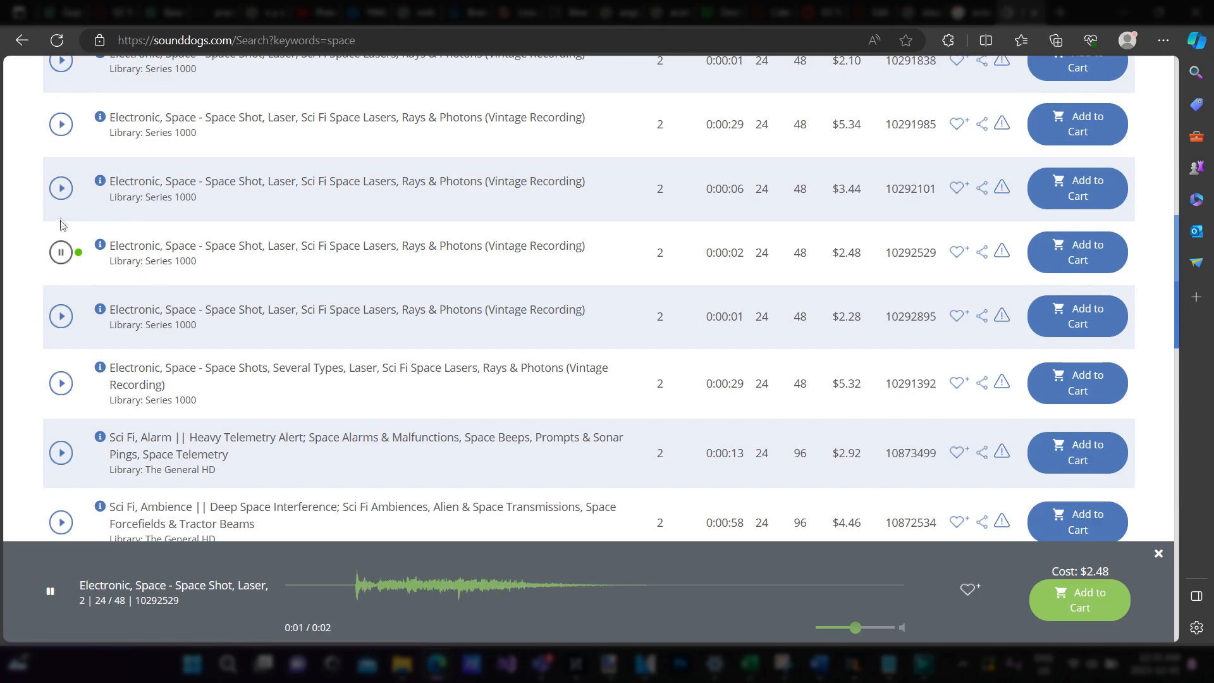
left_click(61, 188)
scroll(60, 188, "up", 4)
left_click(61, 295)
scroll(61, 292, "up", 3)
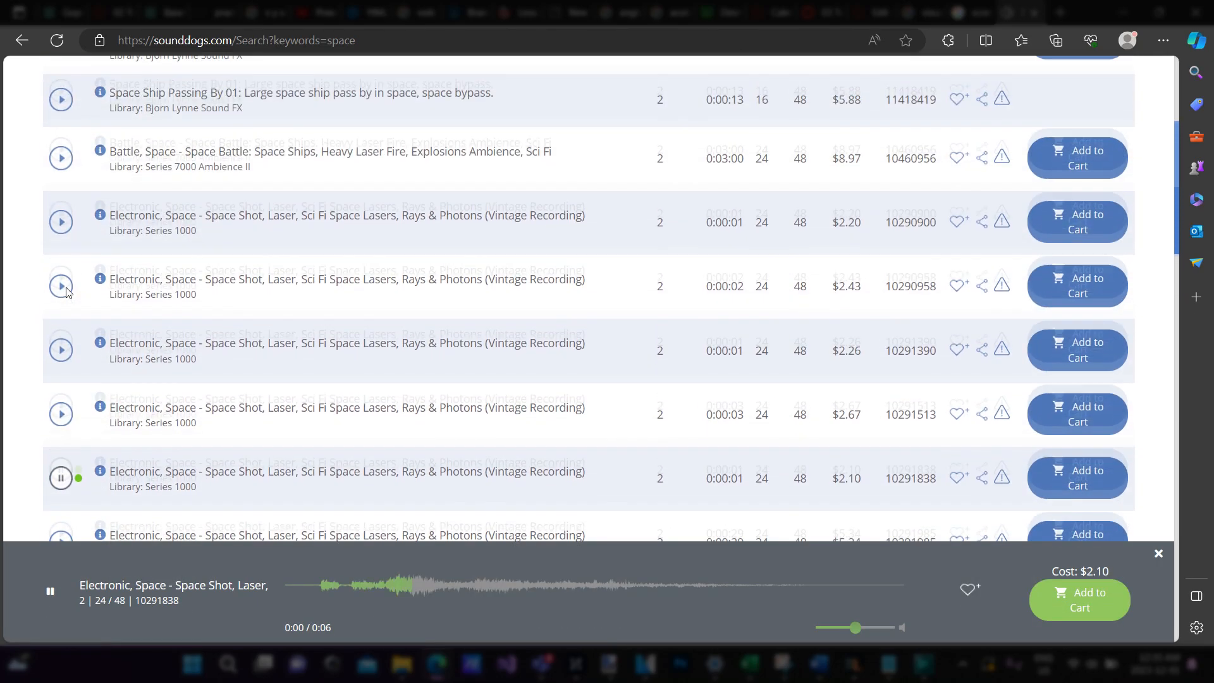
left_click(61, 271)
scroll(57, 285, "up", 4)
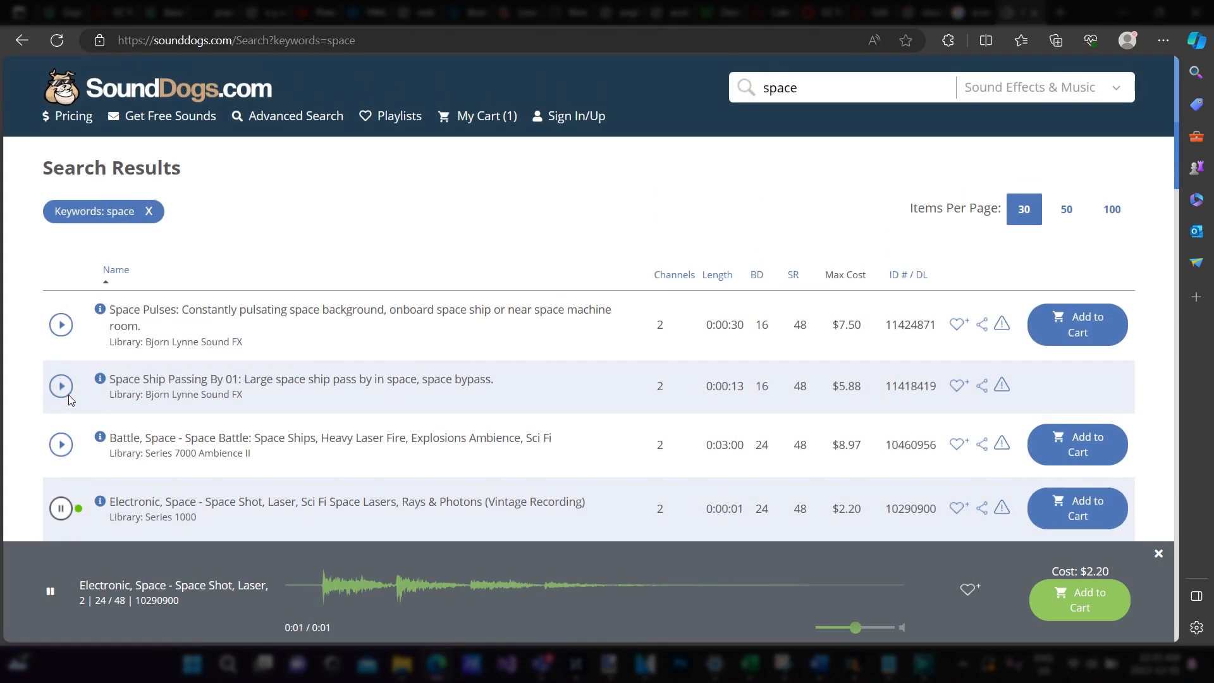
Step: Preview the "Space Ship Passing By 01" sound from the Bjorn Lynne Sound FX library and pause its playback
left_click(61, 383)
scroll(339, 366, "down", 3)
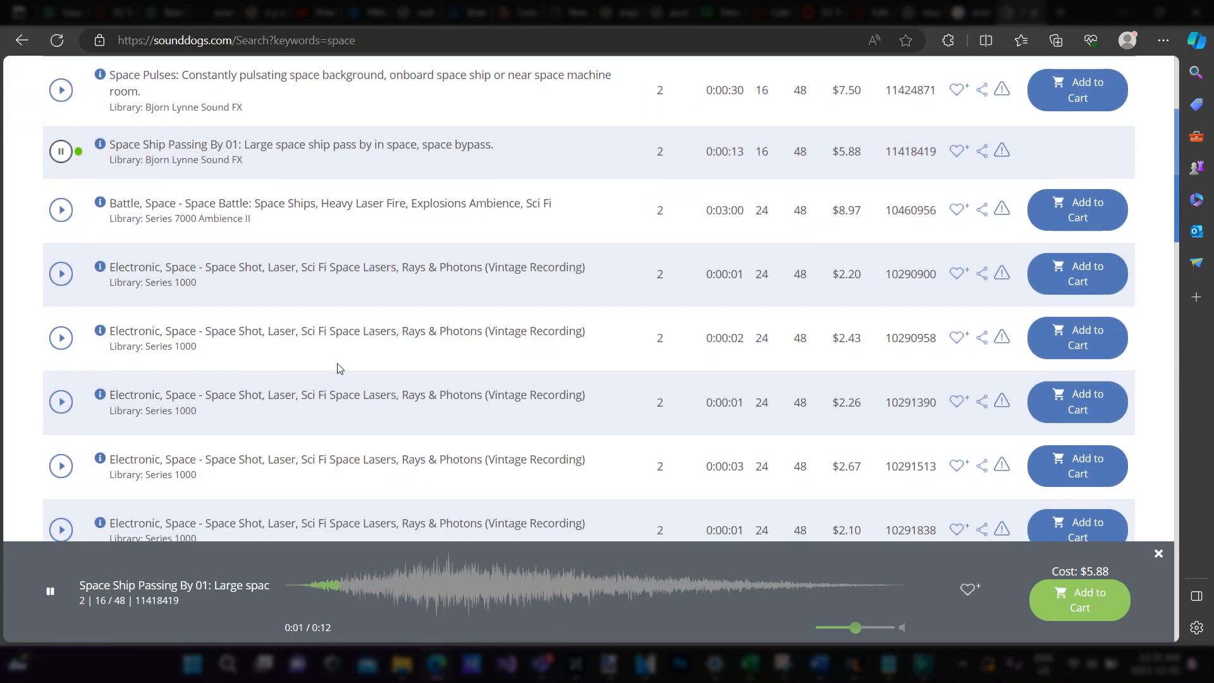
left_click(57, 158)
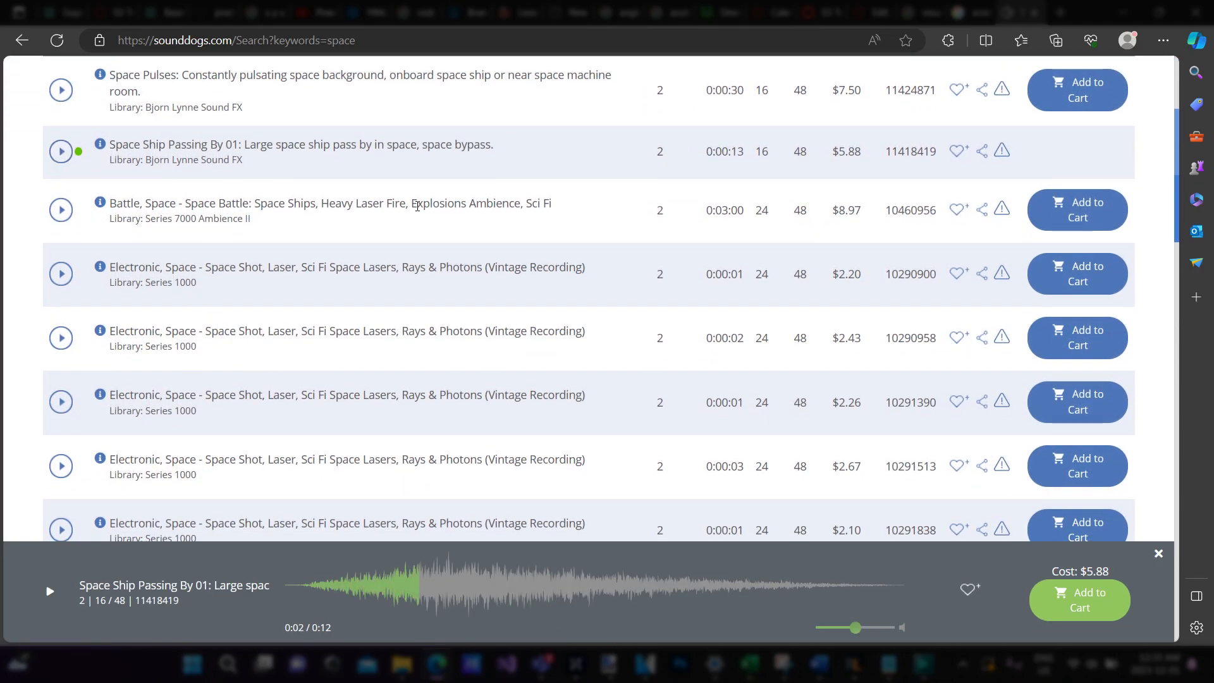
Step: Download the MP3 preview of "Space Ship Passing By 01", close its sound details, and switch back to VSDC Video Editor
scroll(203, 338, "down", 5)
scroll(203, 338, "up", 10)
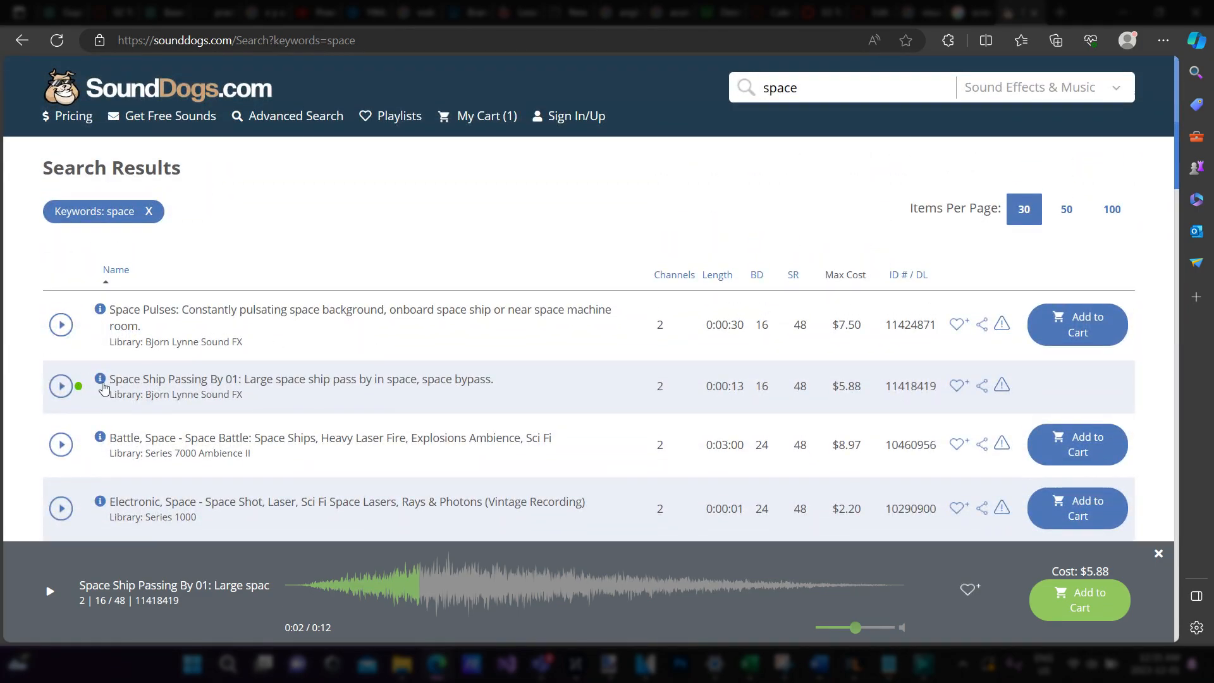
left_click(101, 382)
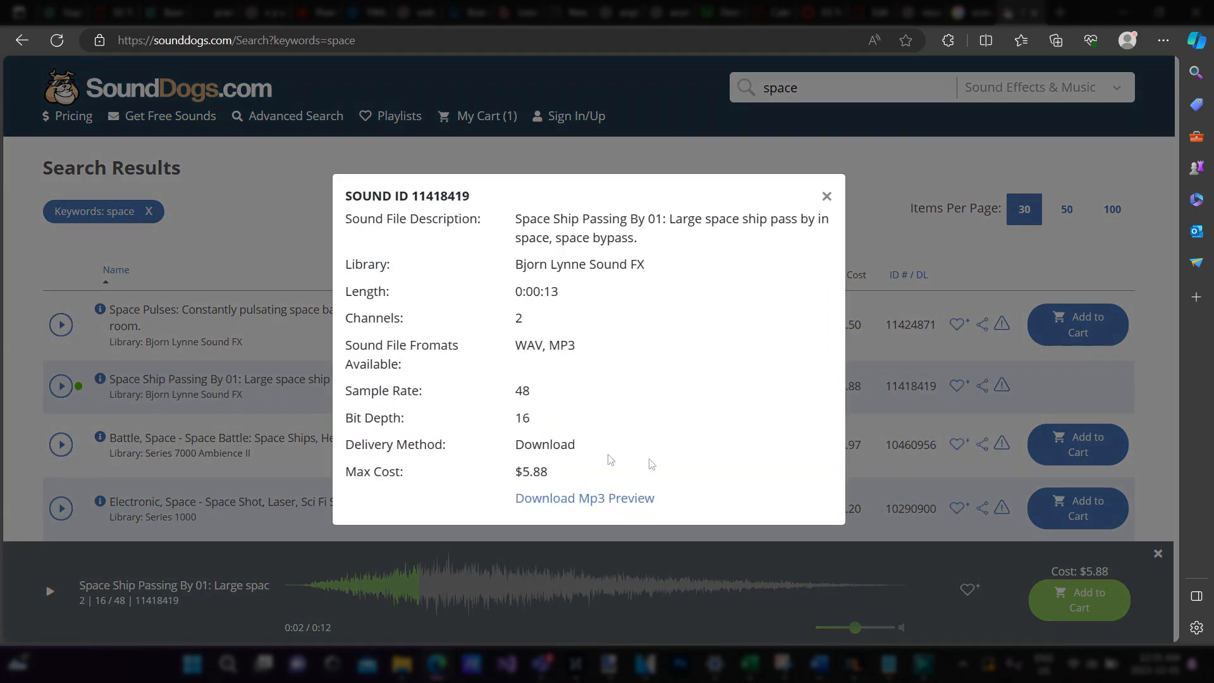
left_click(603, 502)
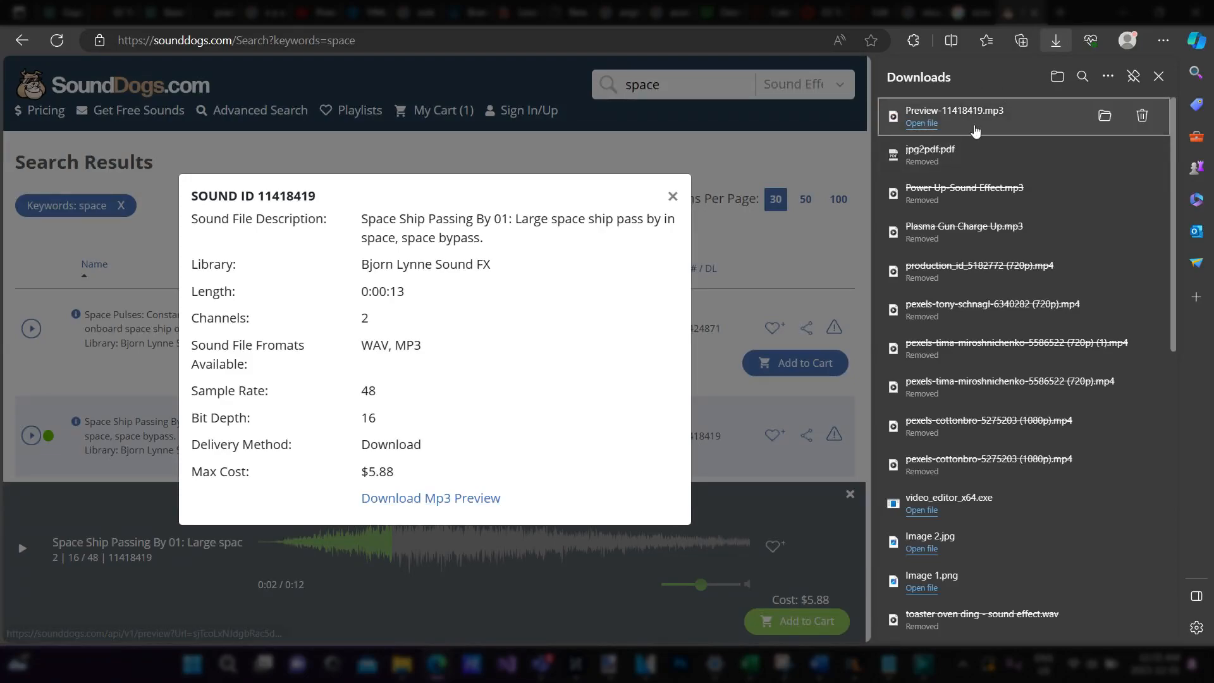
left_click(1155, 79)
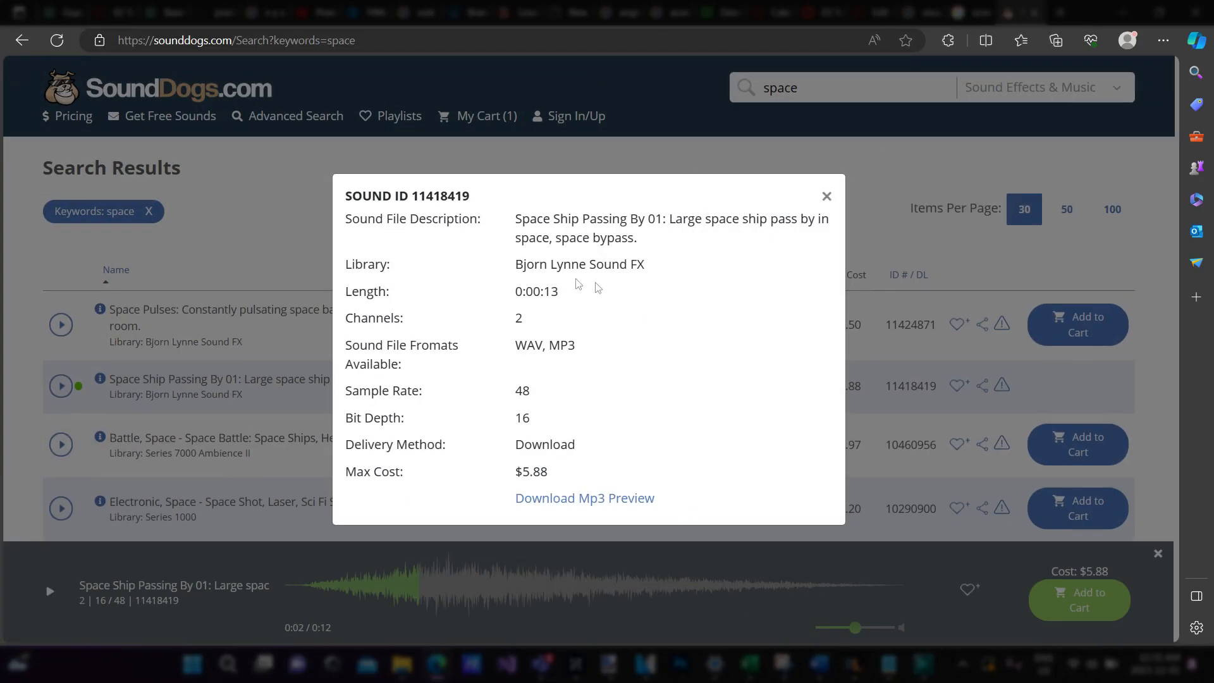
left_click(827, 196)
key("alt+Tab")
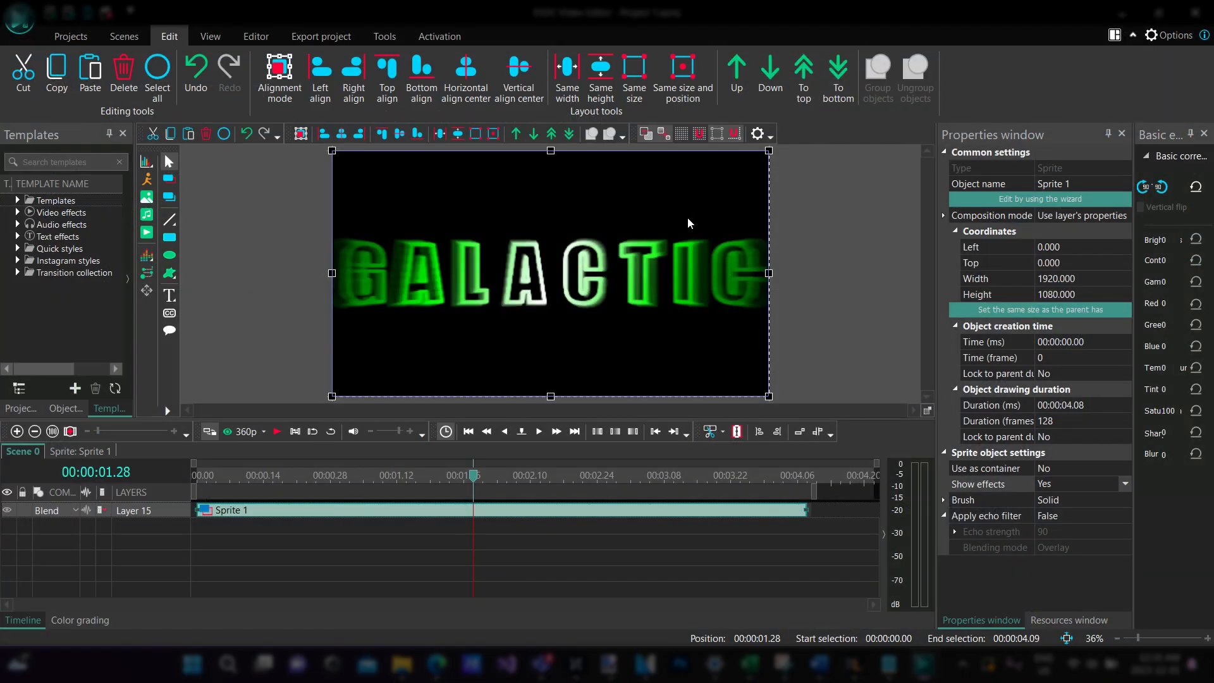